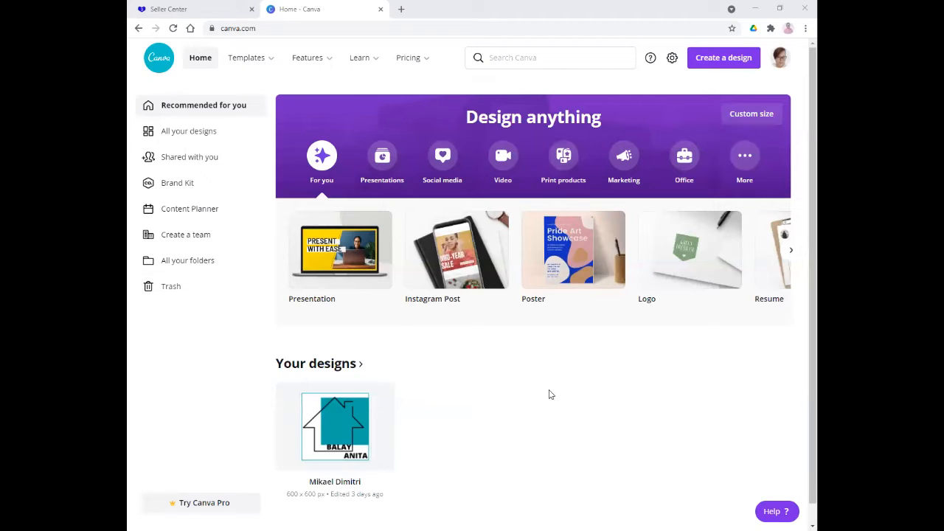
pyautogui.scroll(-1, 551, 394)
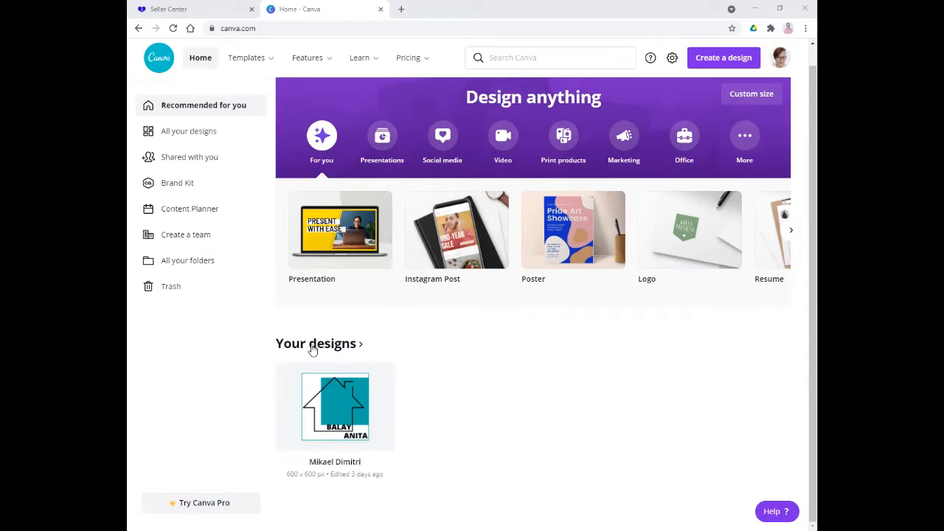
pyautogui.scroll(1, 538, 390)
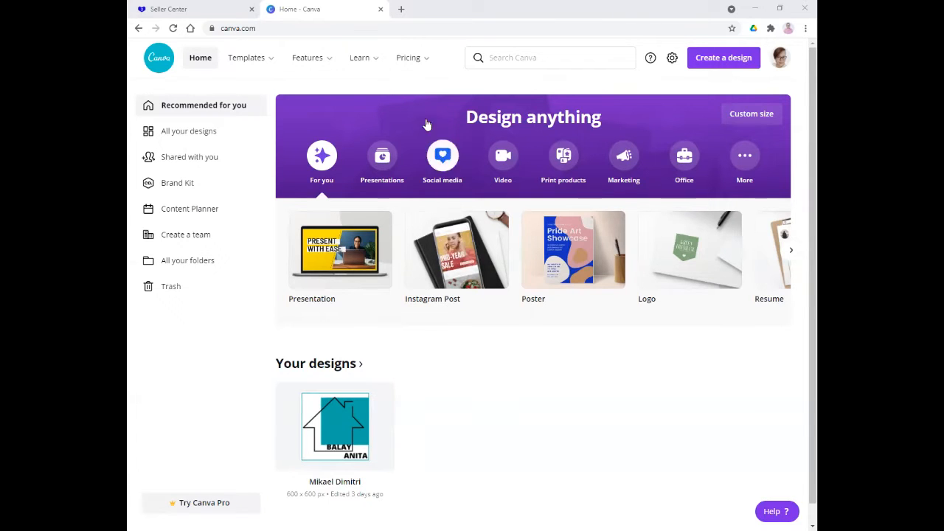
# - Switch to Lazada Seller Center, go to Store Decoration and open the currently published HomePage for editing
pyautogui.click(195, 7)
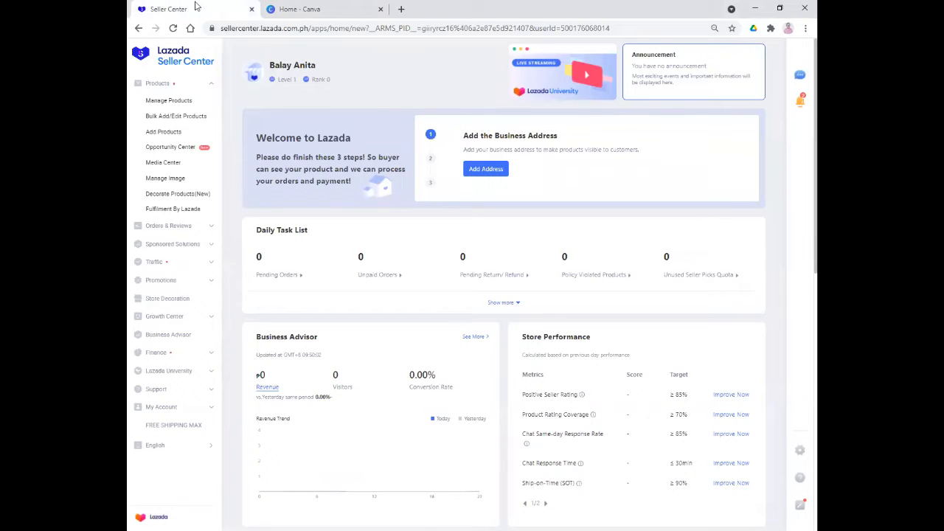
pyautogui.click(211, 85)
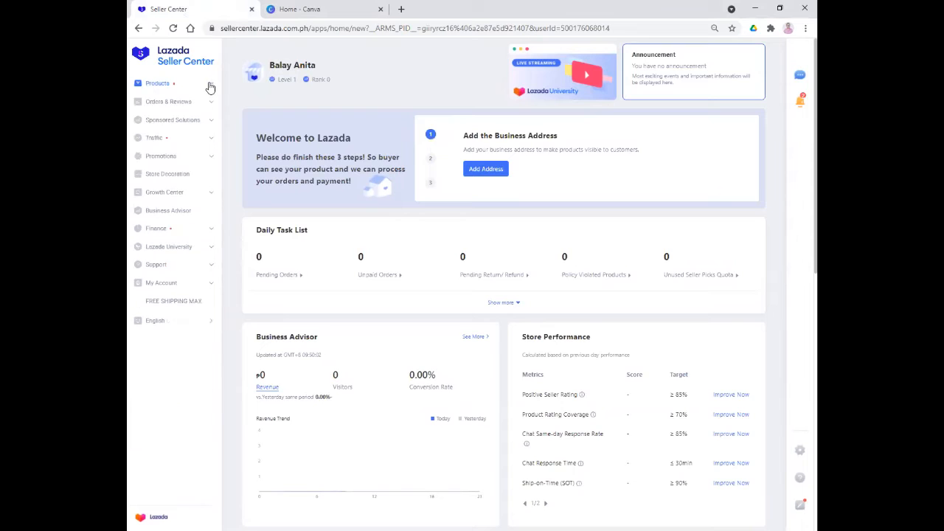
pyautogui.click(163, 177)
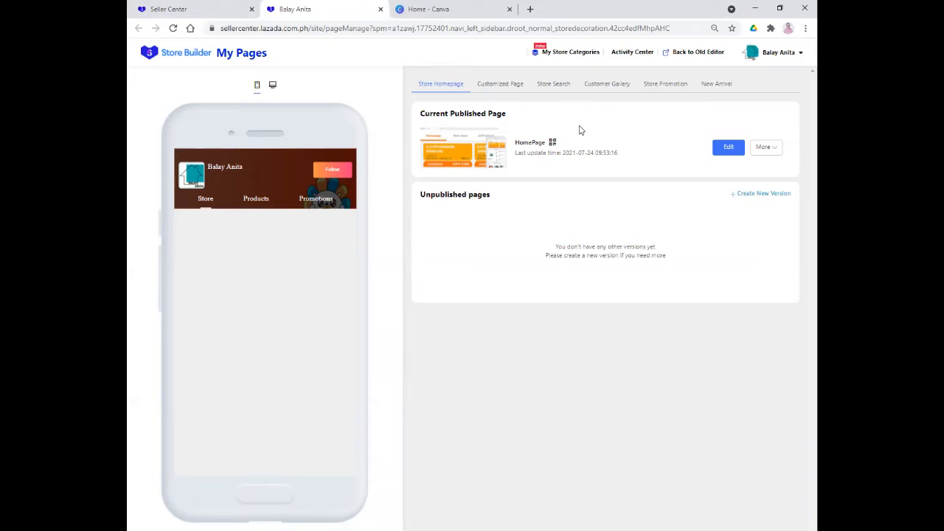
pyautogui.click(727, 149)
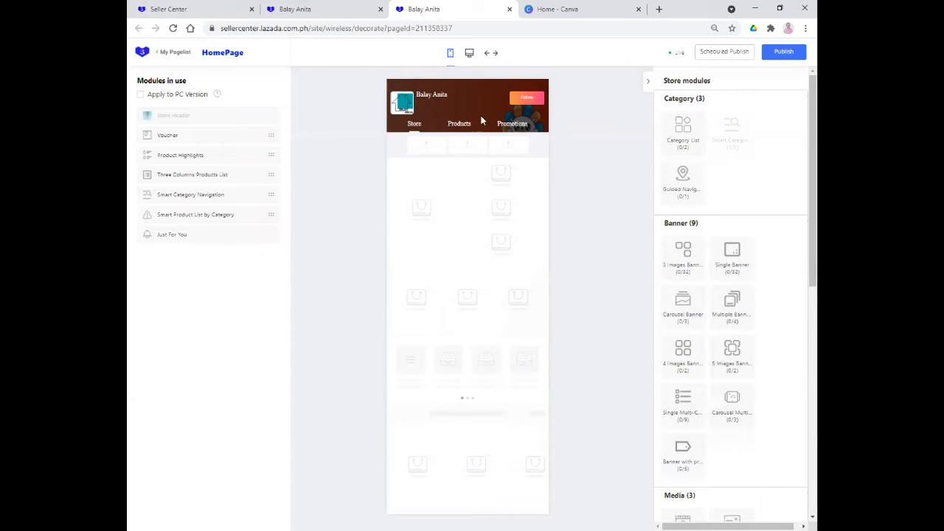
# - Compare the PC and mobile layouts of the HomePage, ending on the mobile version
pyautogui.click(468, 59)
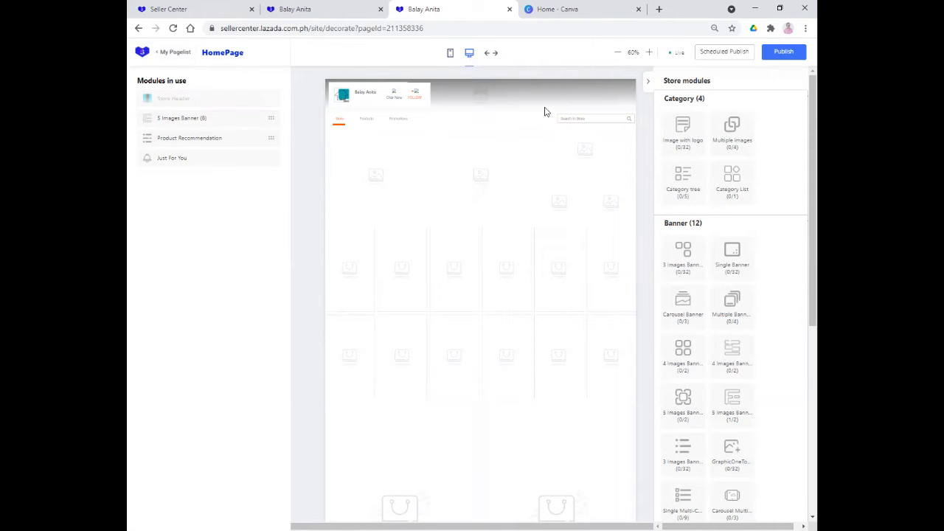
pyautogui.click(451, 55)
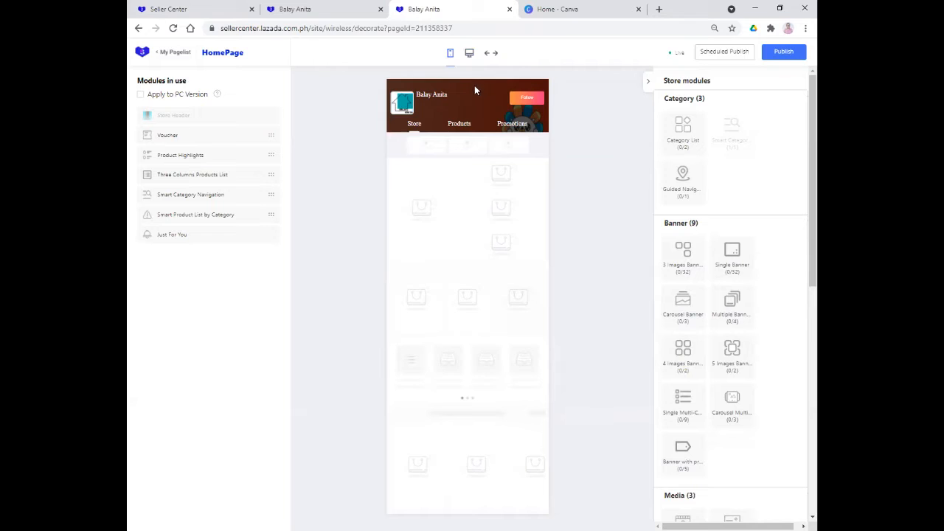
pyautogui.click(469, 54)
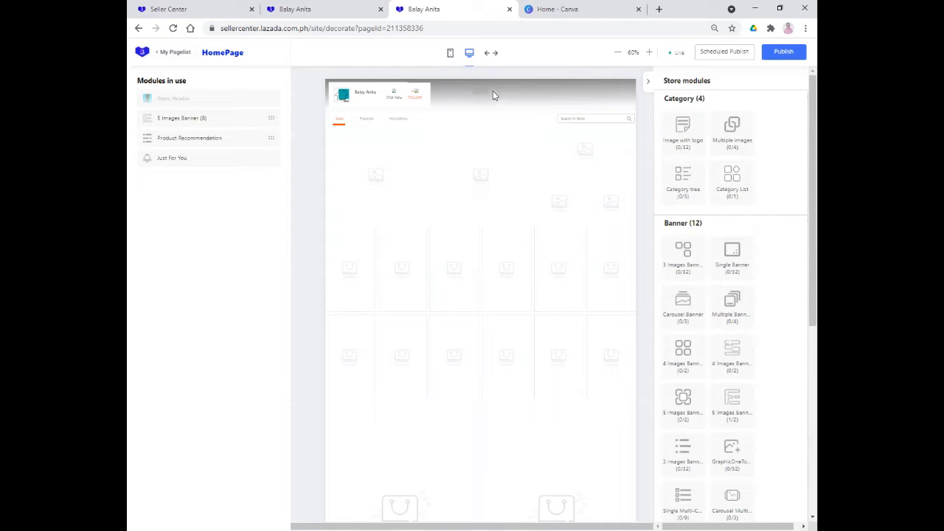
pyautogui.click(449, 53)
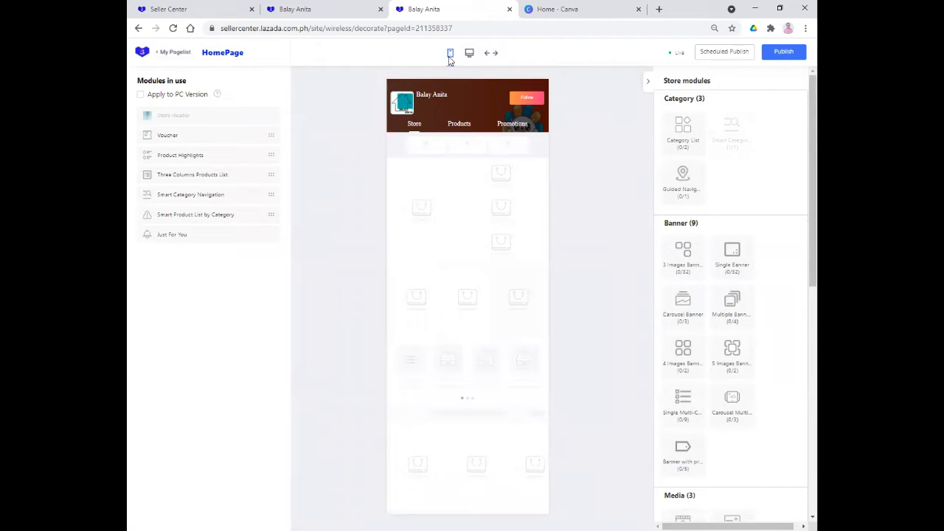
# - Open the store header's settings and check the required image sizes for the PC and mobile banners
pyautogui.click(471, 97)
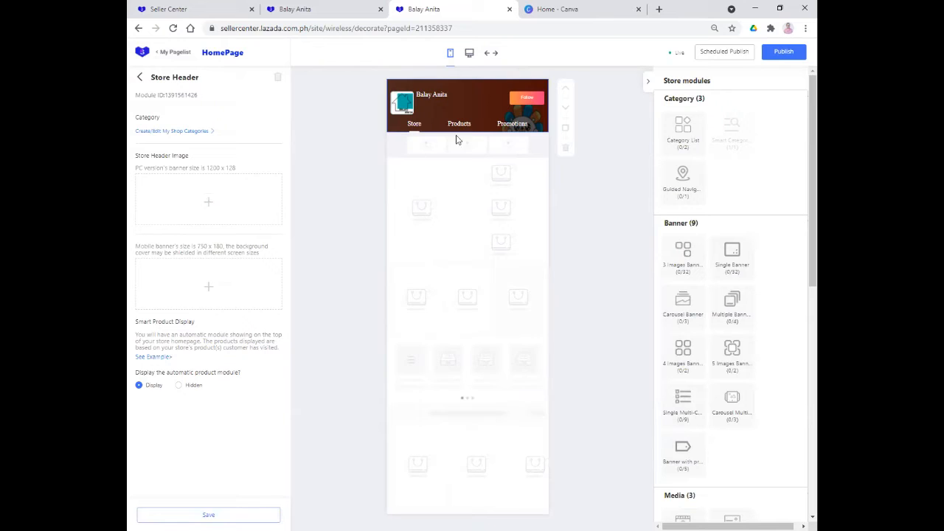
pyautogui.click(139, 77)
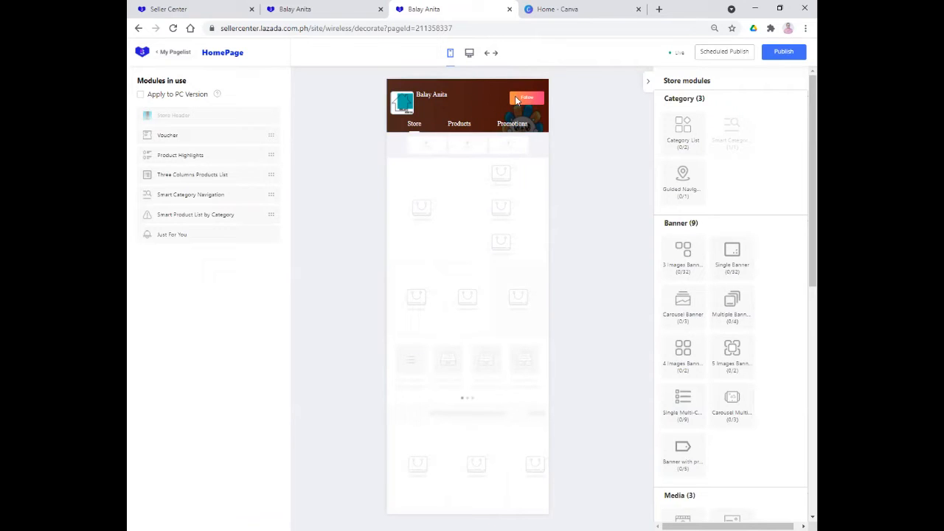
pyautogui.click(470, 94)
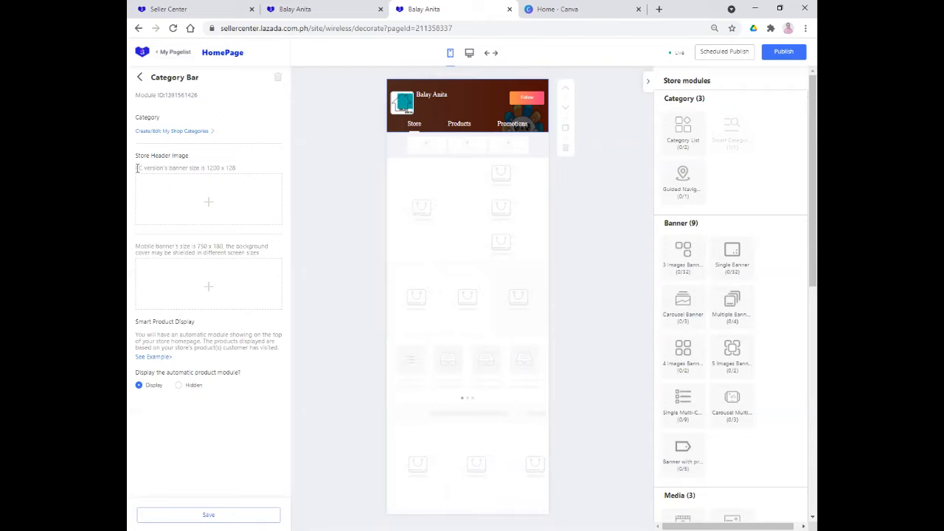
pyautogui.moveTo(137, 168); pyautogui.dragTo(239, 175)
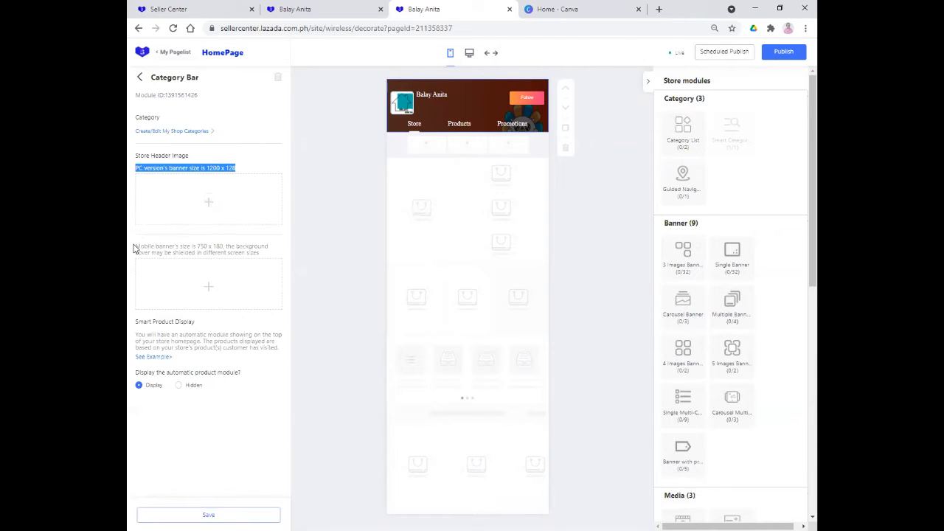
pyautogui.moveTo(136, 247); pyautogui.dragTo(255, 261)
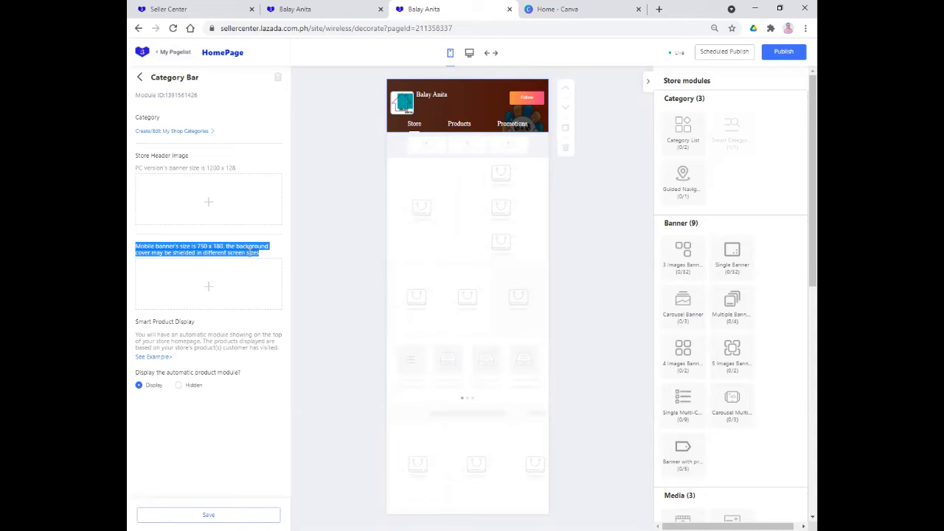
pyautogui.click(268, 254)
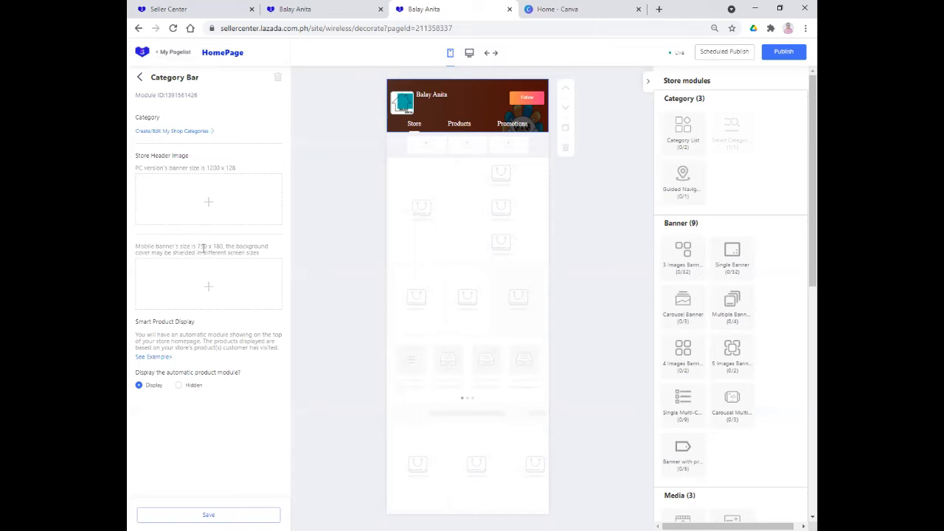
pyautogui.moveTo(198, 245); pyautogui.dragTo(219, 242)
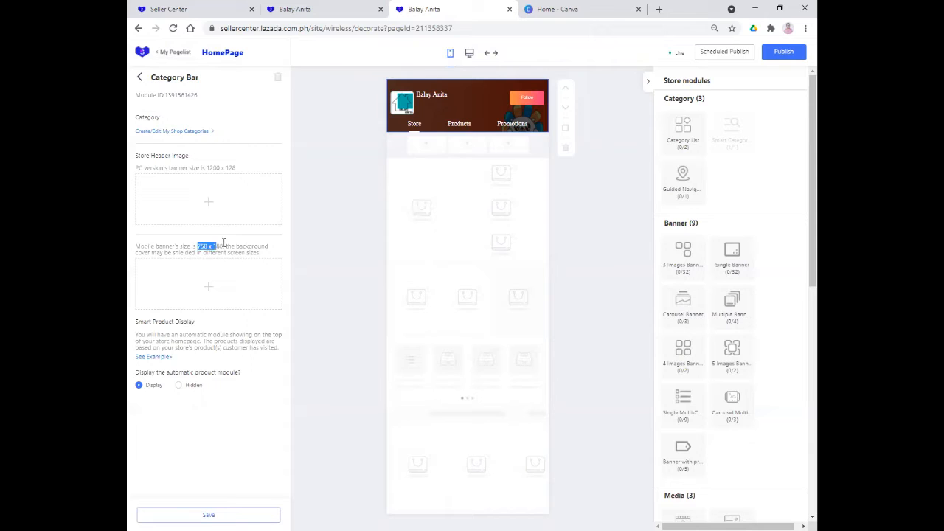
pyautogui.click(325, 199)
# - Switch to Canva and create a new custom-size design of 750 x 180 px, rechecking the mobile banner size in Store Builder
pyautogui.click(600, 22)
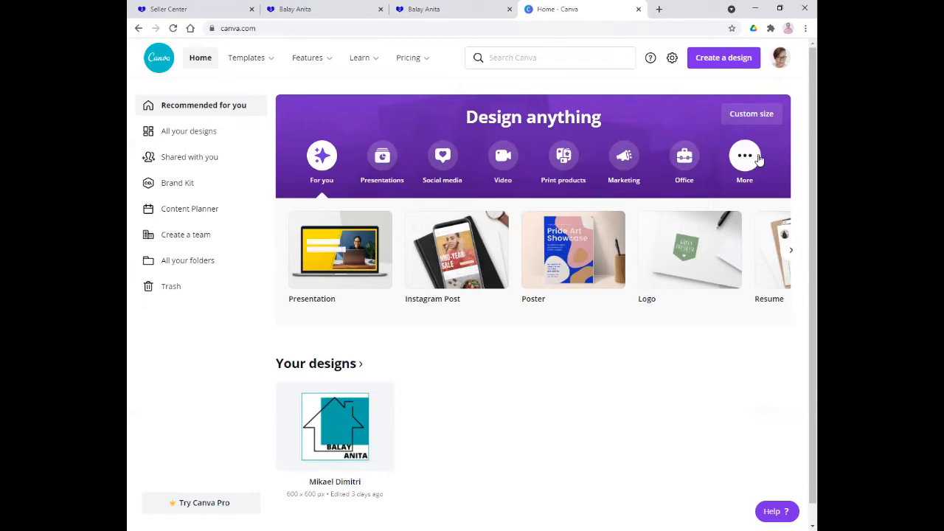
pyautogui.click(720, 62)
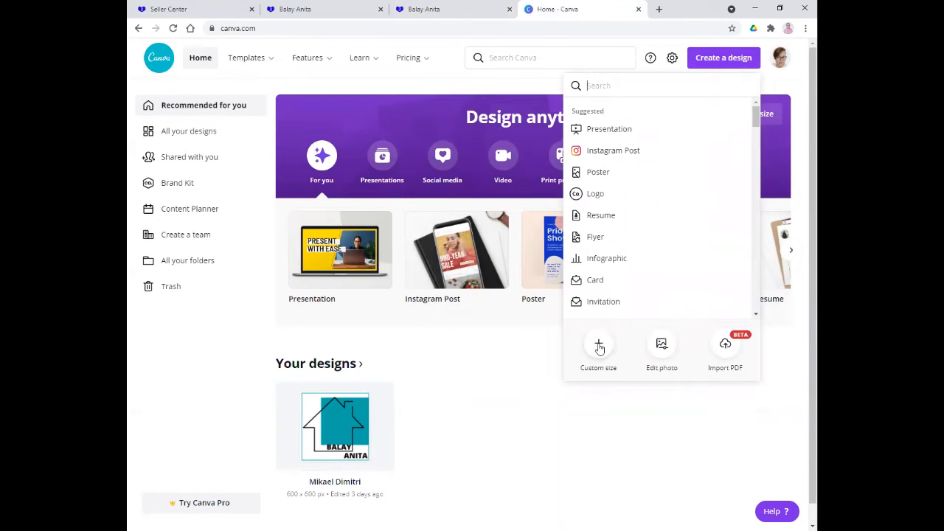
pyautogui.click(599, 349)
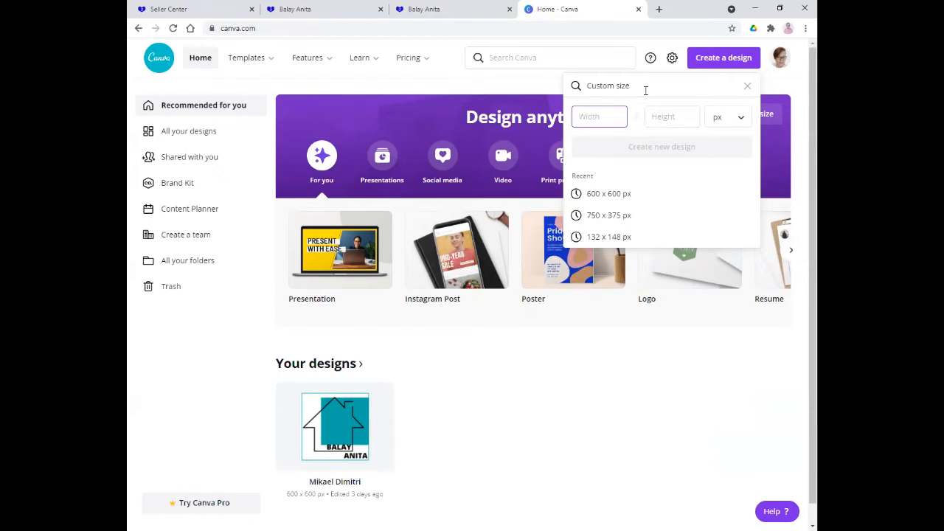
pyautogui.click(425, 24)
pyautogui.click(425, 24)
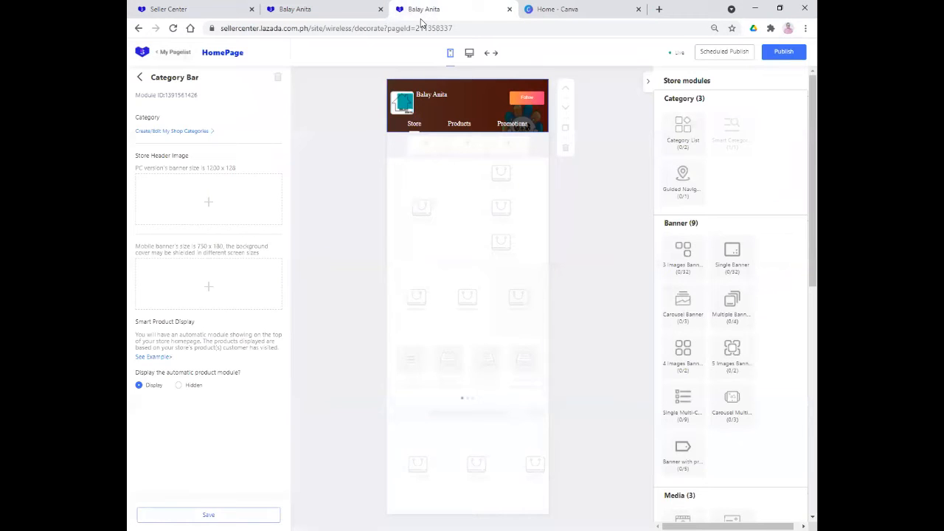
pyautogui.click(624, 23)
pyautogui.click(603, 116)
pyautogui.write('750')
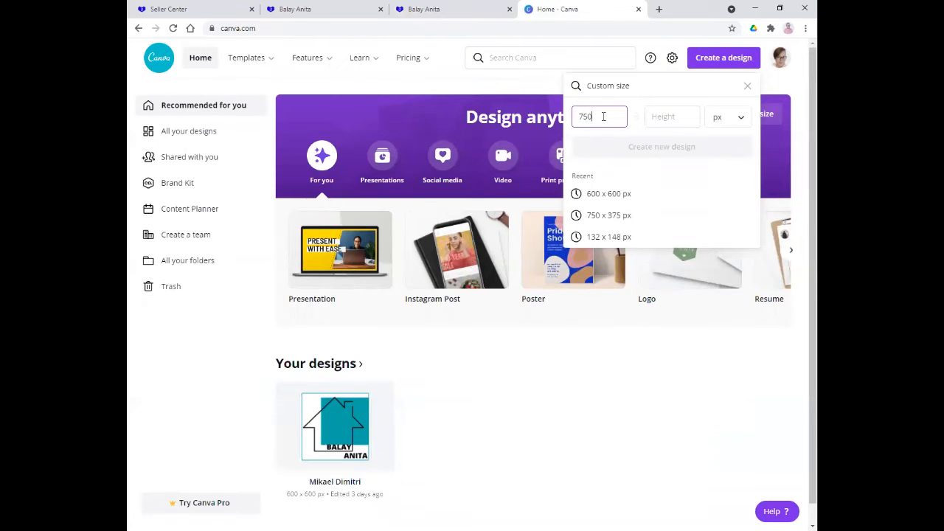
pyautogui.click(659, 115)
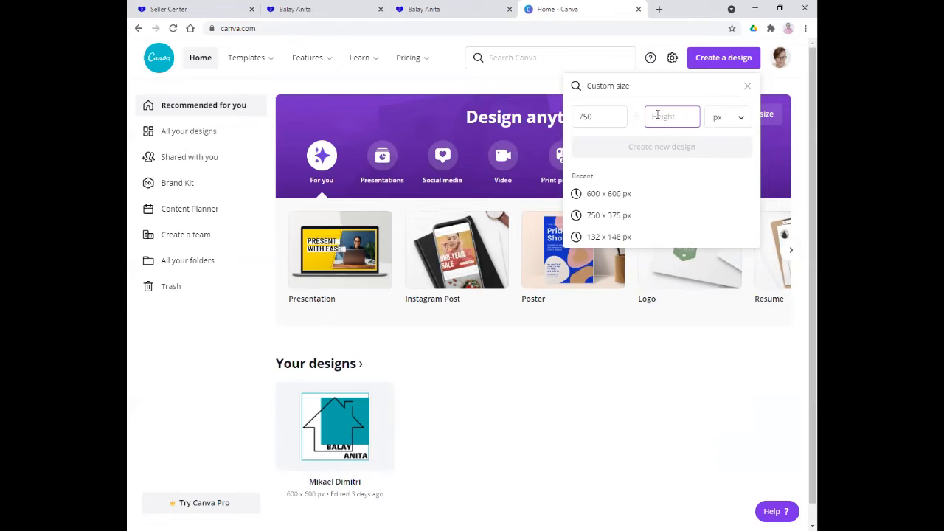
pyautogui.write('180')
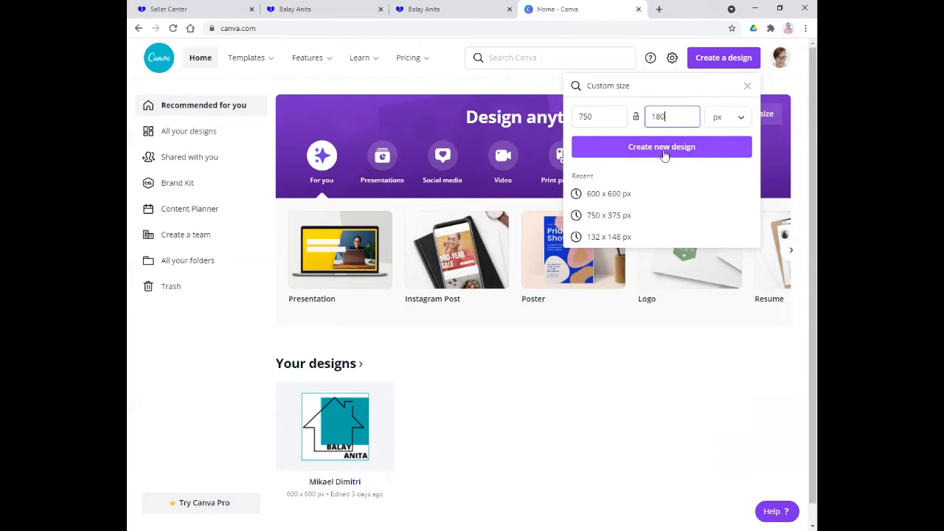
pyautogui.click(663, 150)
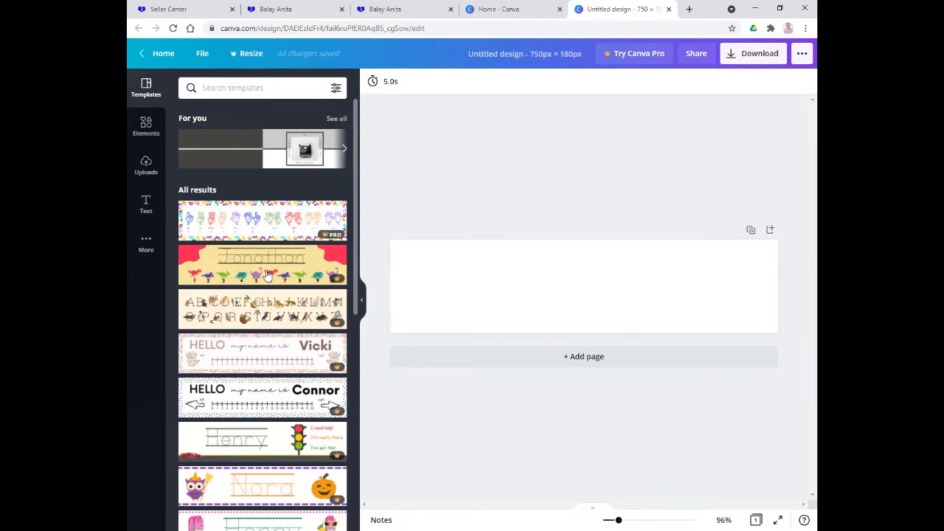
# - Browse the suggested templates for the 750 x 180 px banner, from the alphabet strips to the folded card designs
pyautogui.scroll(-3, 267, 301)
pyautogui.scroll(-5, 267, 300)
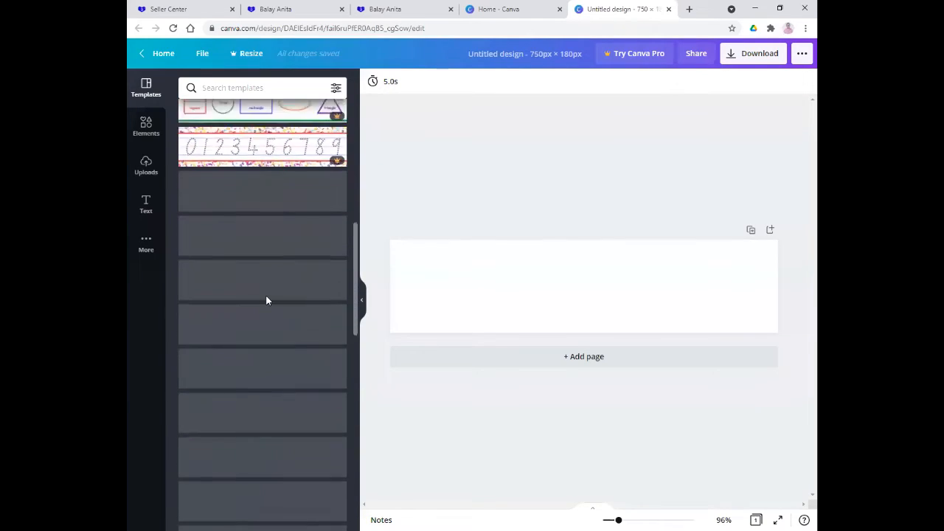
pyautogui.scroll(8, 267, 300)
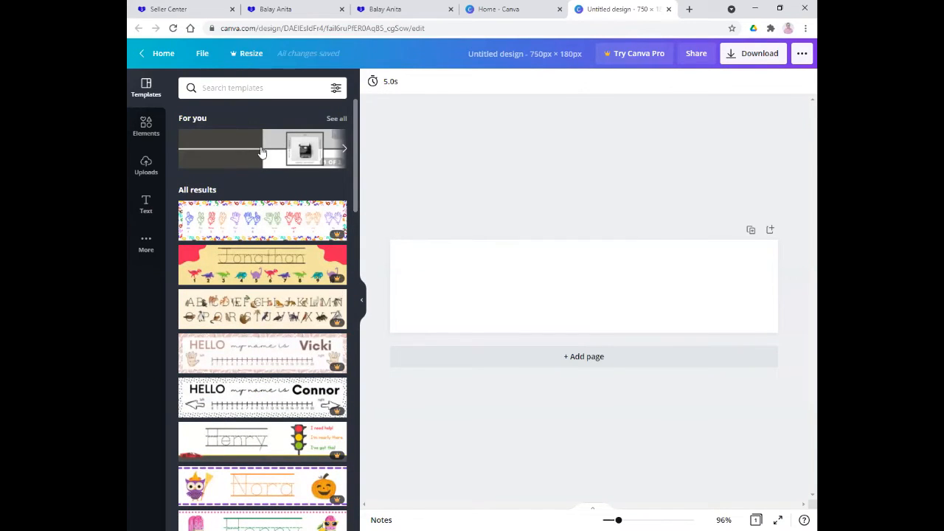
pyautogui.scroll(-5, 270, 278)
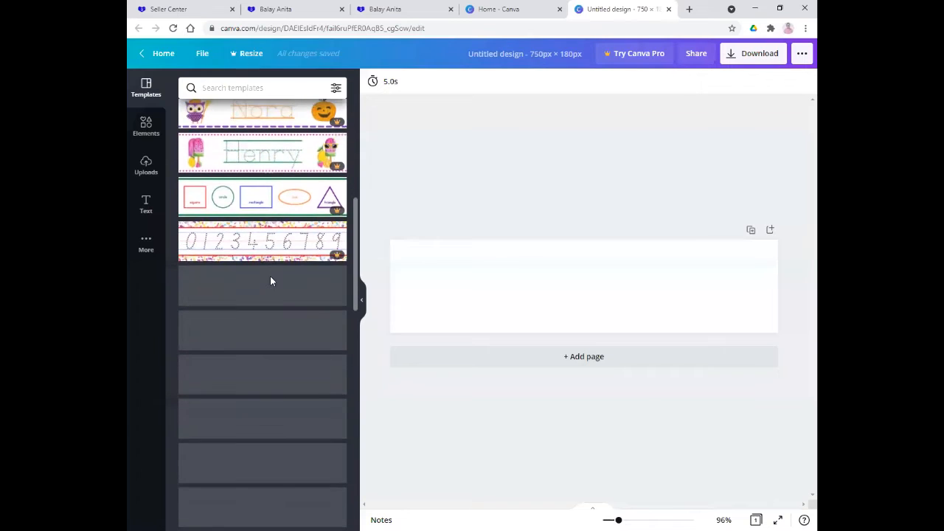
pyautogui.scroll(-5, 271, 296)
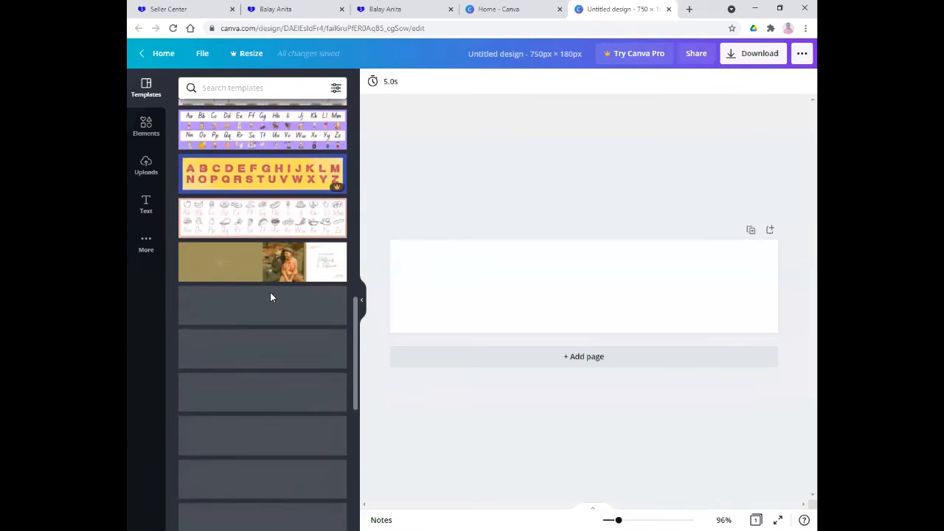
pyautogui.scroll(-3, 270, 297)
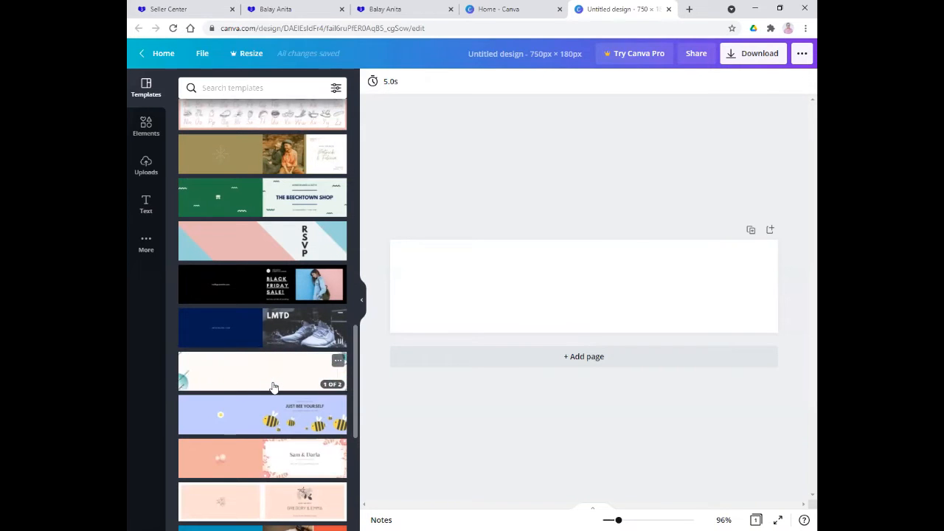
pyautogui.scroll(-3, 273, 387)
pyautogui.scroll(-1, 274, 402)
pyautogui.scroll(-4, 274, 402)
pyautogui.scroll(7, 275, 401)
pyautogui.scroll(10, 273, 401)
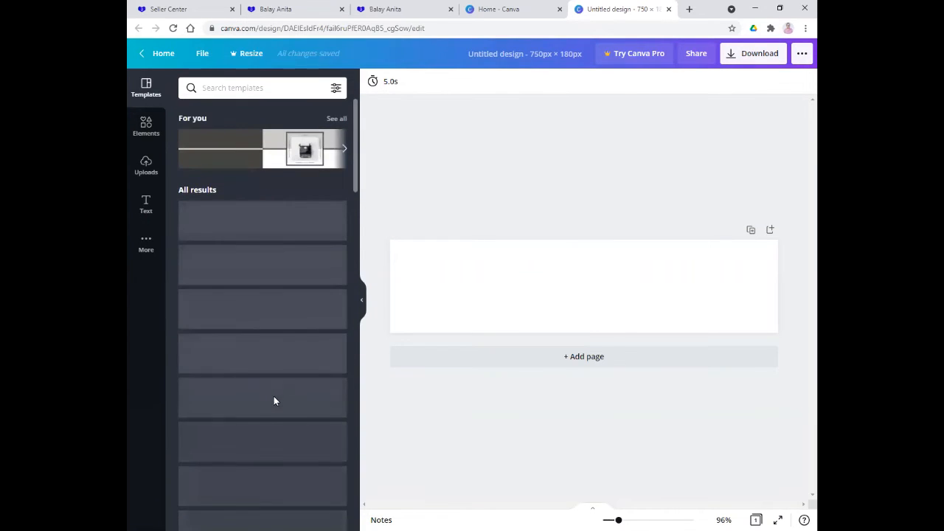
pyautogui.scroll(-10, 274, 401)
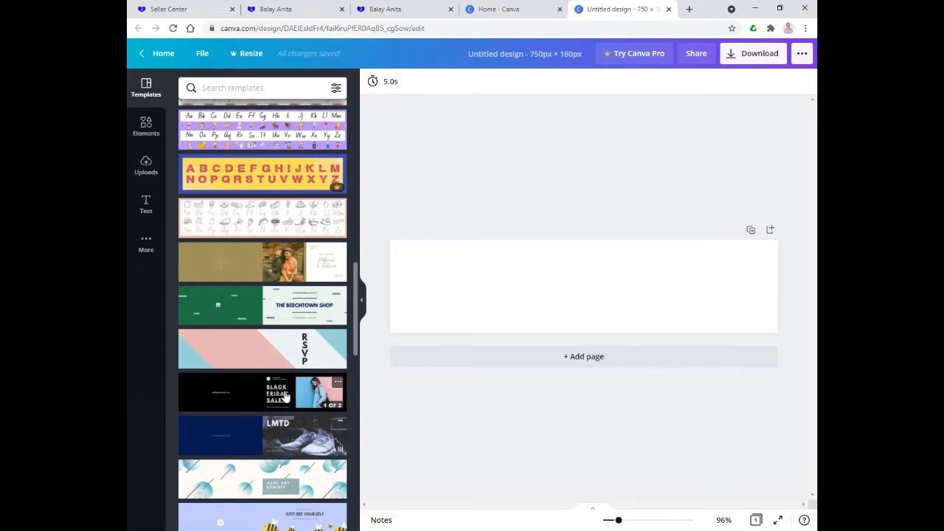
pyautogui.scroll(-4, 281, 396)
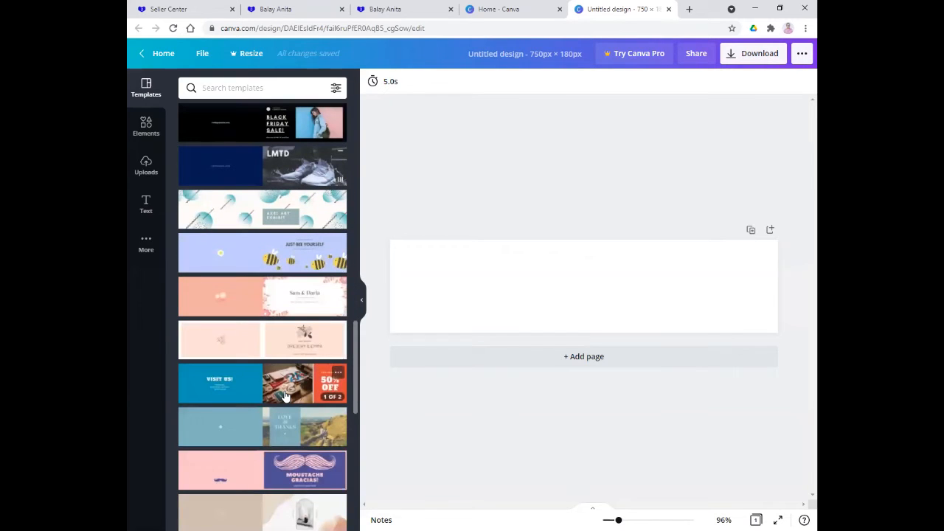
pyautogui.scroll(-5, 284, 396)
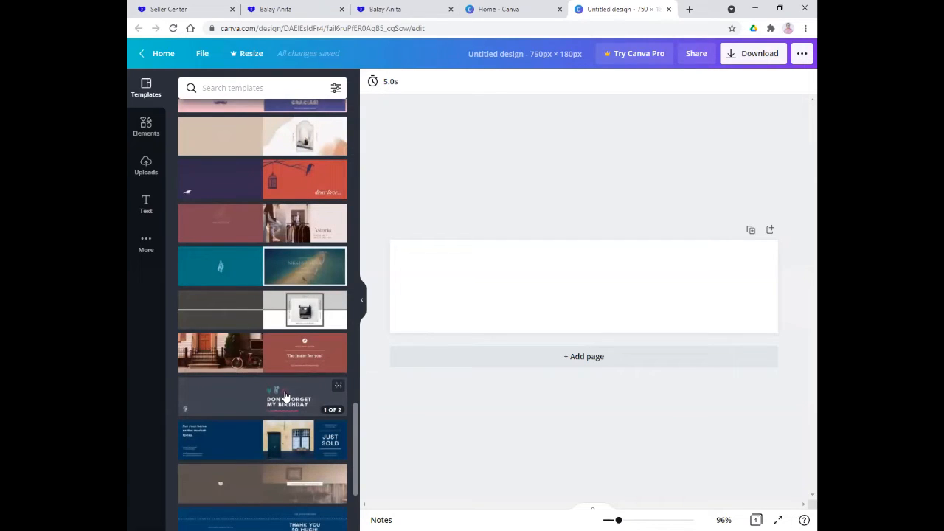
pyautogui.scroll(-2, 286, 396)
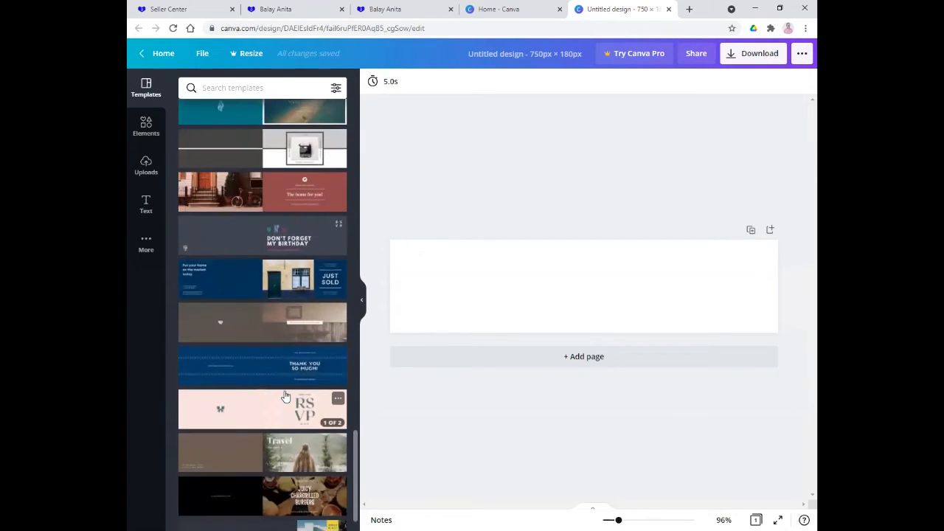
pyautogui.scroll(-1, 286, 396)
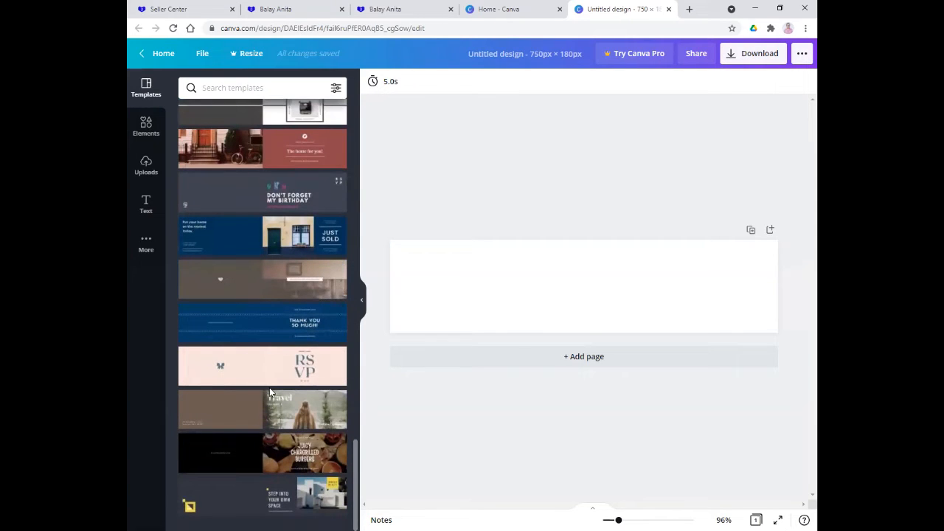
# - Apply the first page of the Pink and Brown Modern Feminine Business General Thanks Landscape Folded Card template to the banner
pyautogui.scroll(2, 277, 361)
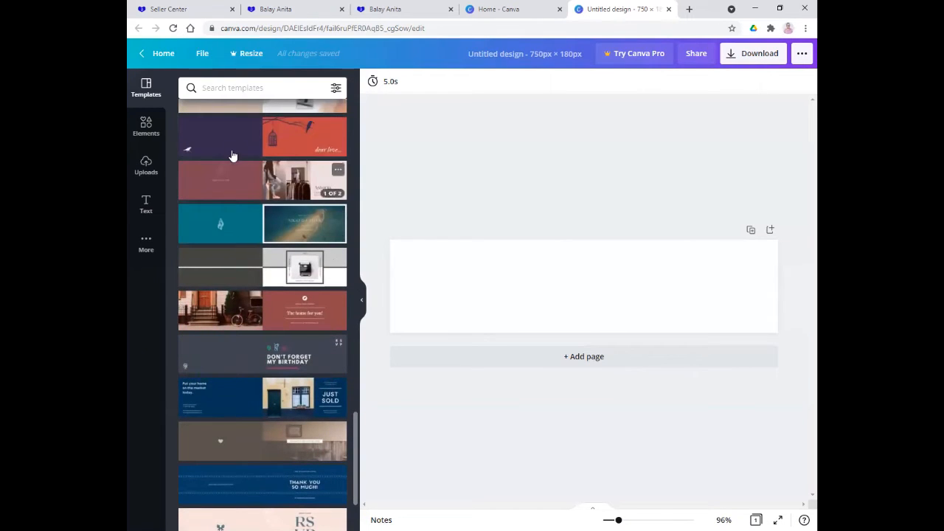
pyautogui.scroll(2, 253, 360)
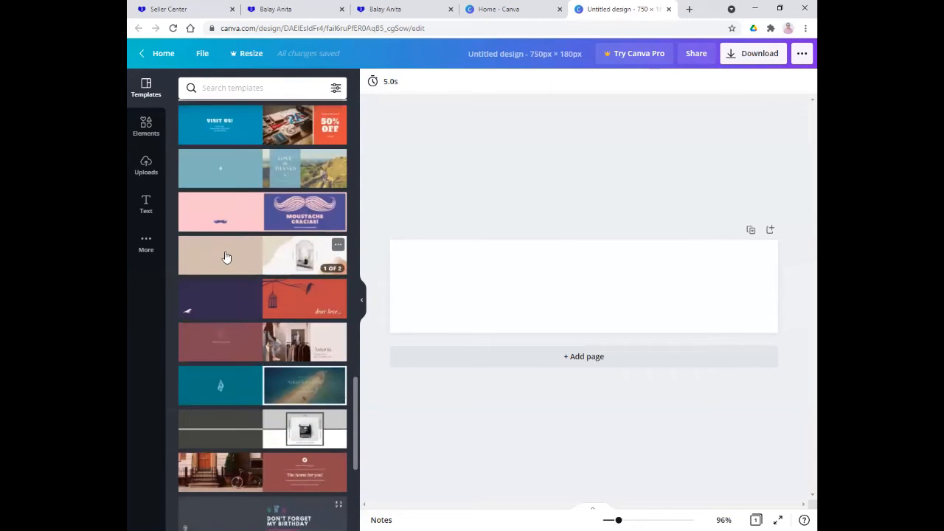
pyautogui.click(227, 255)
pyautogui.click(229, 173)
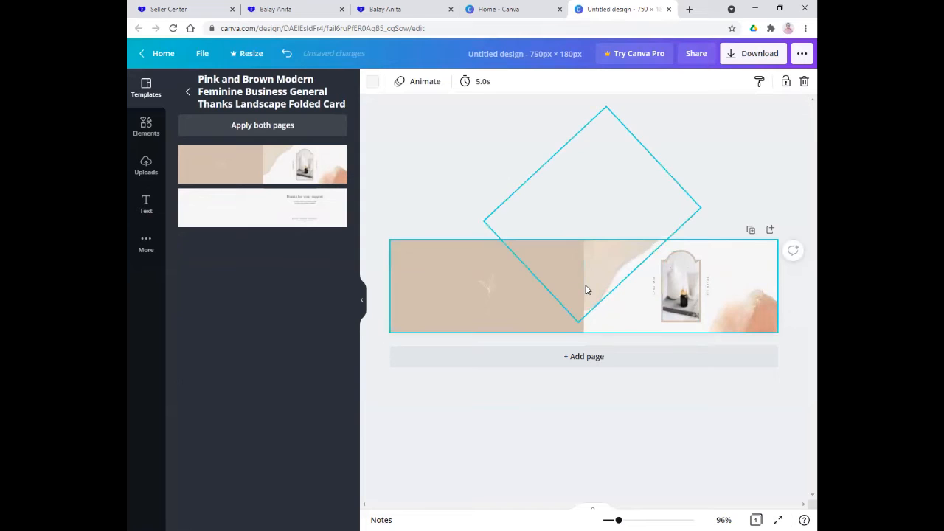
pyautogui.click(453, 182)
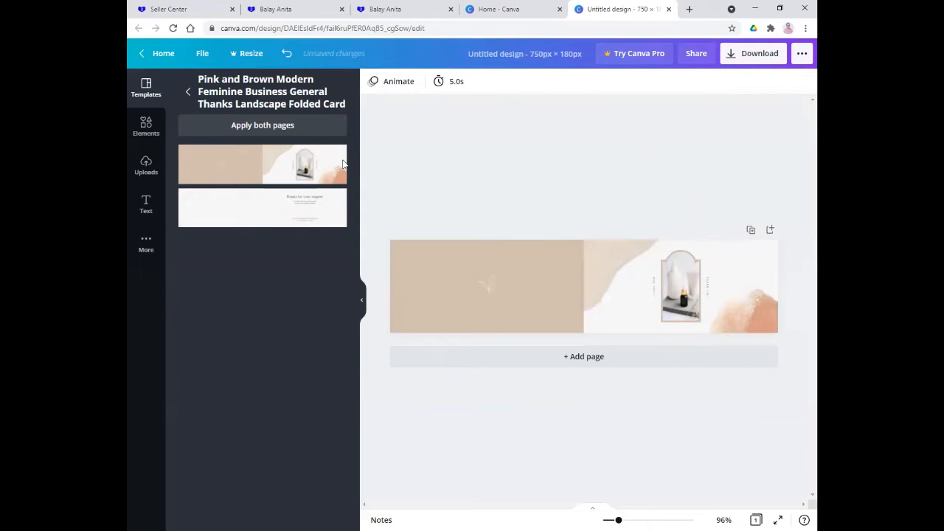
pyautogui.click(188, 91)
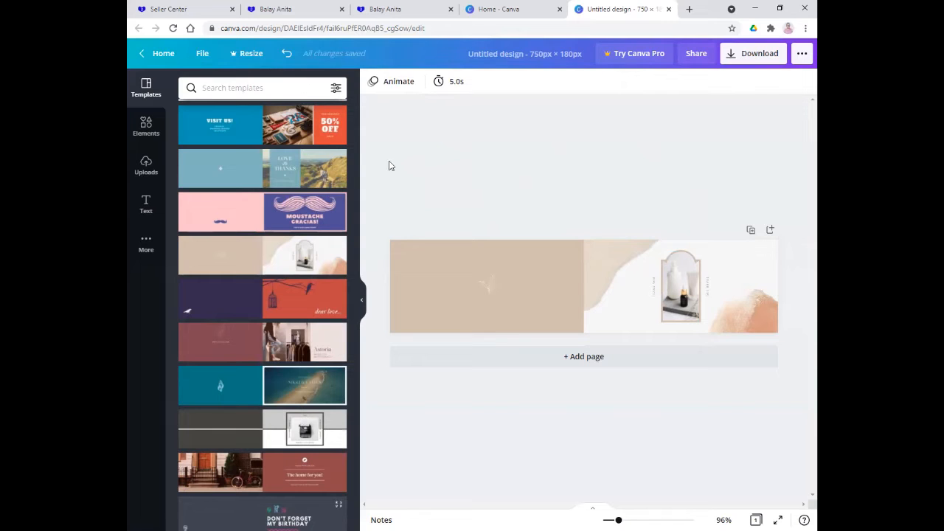
pyautogui.scroll(5, 298, 325)
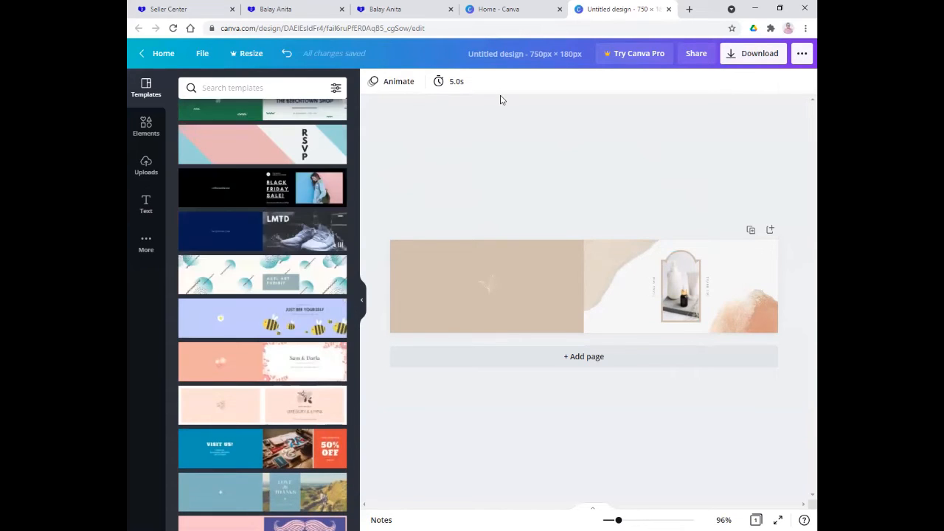
# - Delete the template's beige panel, watercolour shapes, candle photo, arched frame and side texts from the banner
pyautogui.click(527, 273)
pyautogui.press('Delete')
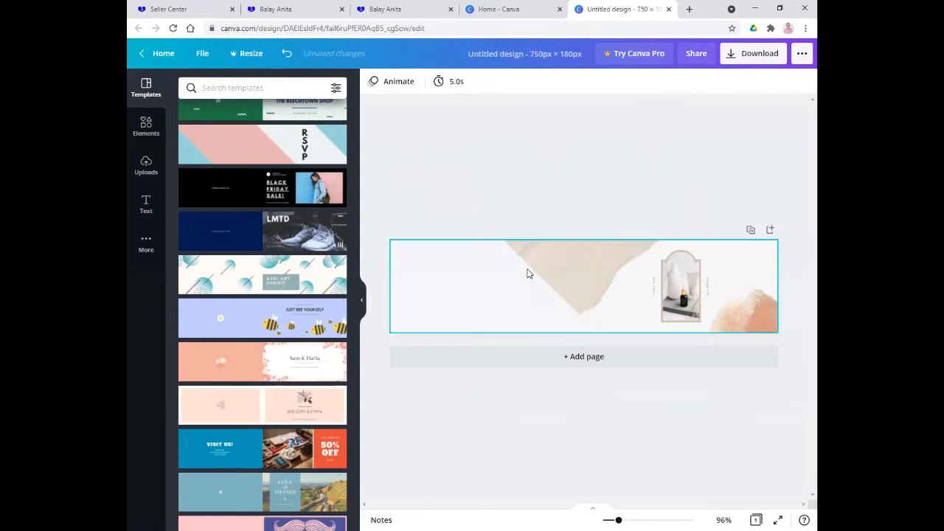
pyautogui.click(591, 270)
pyautogui.press('Delete')
pyautogui.click(685, 282)
pyautogui.press('Delete')
pyautogui.click(737, 298)
pyautogui.press('Delete')
pyautogui.click(676, 293)
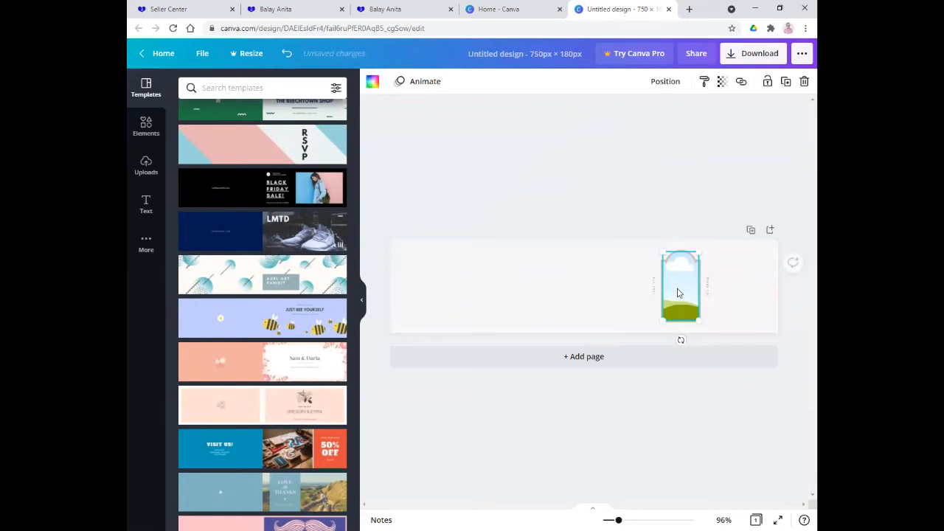
pyautogui.press('Delete')
pyautogui.click(661, 296)
pyautogui.press('Delete')
pyautogui.click(678, 268)
pyautogui.press('Delete')
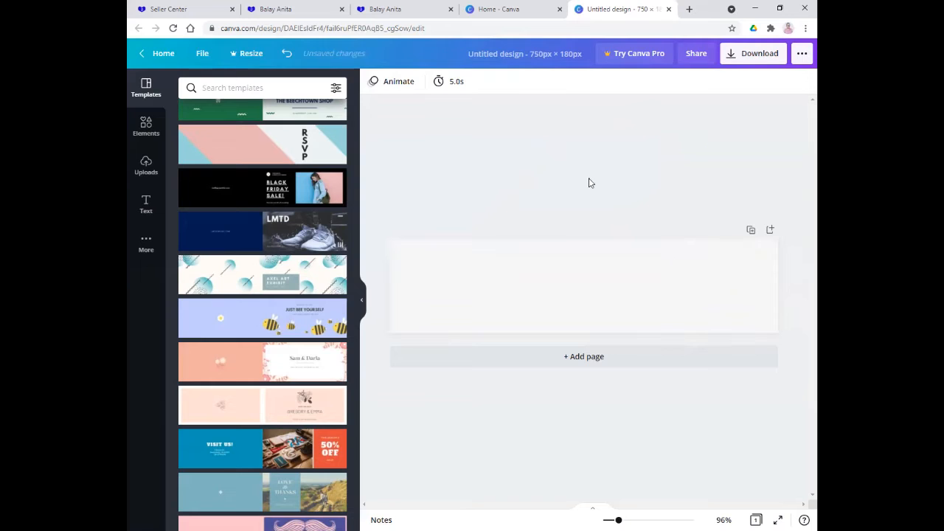
# - Open the colour options for the banner's background, search the colours for blue and clear the search
pyautogui.click(558, 259)
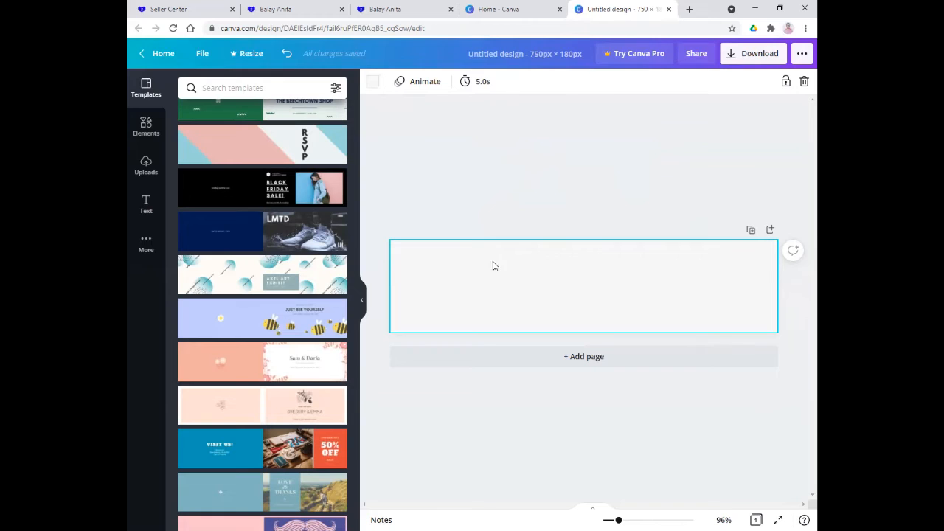
pyautogui.click(373, 85)
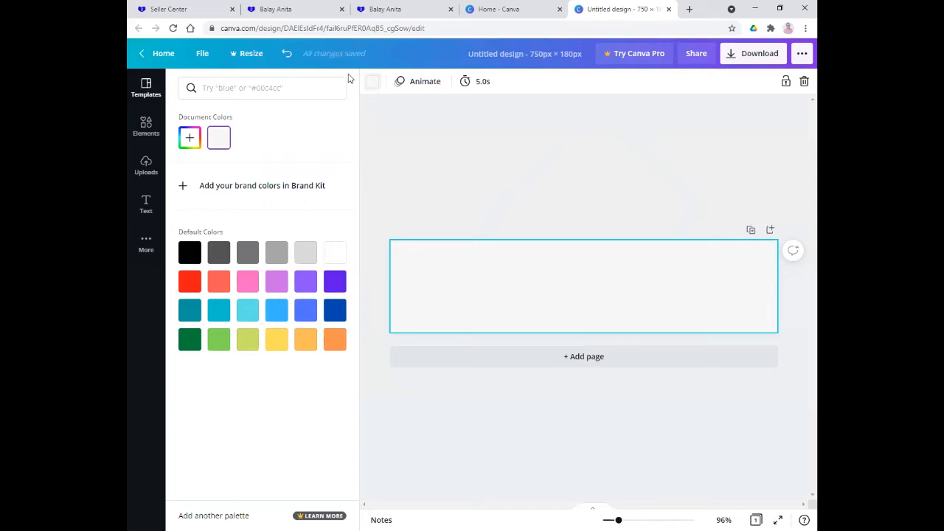
pyautogui.click(249, 90)
pyautogui.write('blue')
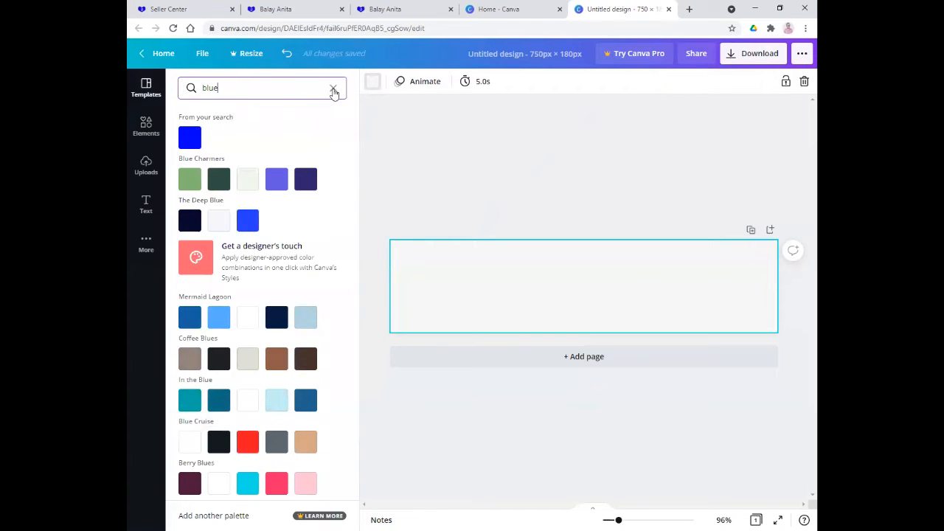
pyautogui.click(332, 87)
# - Set the banner's background colour to the hex code #00a8a8
pyautogui.click(281, 88)
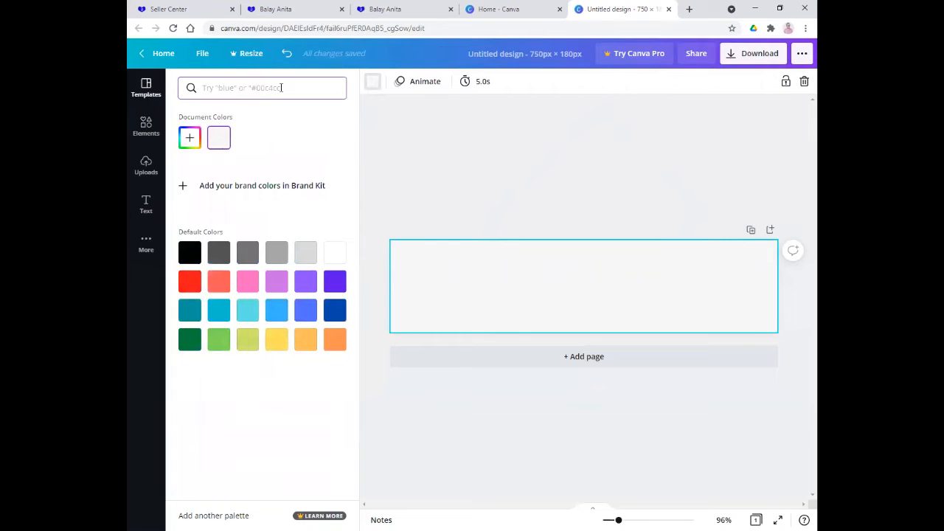
pyautogui.write('#')
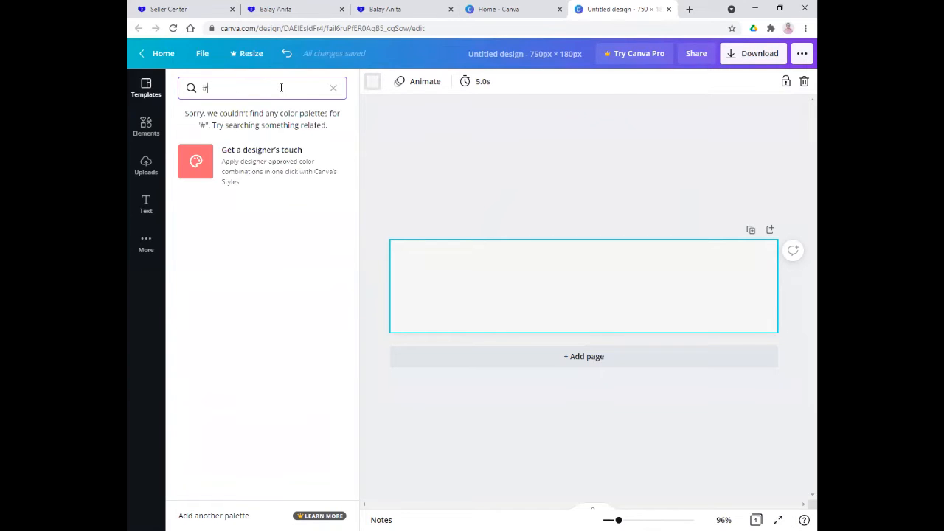
pyautogui.write('0')
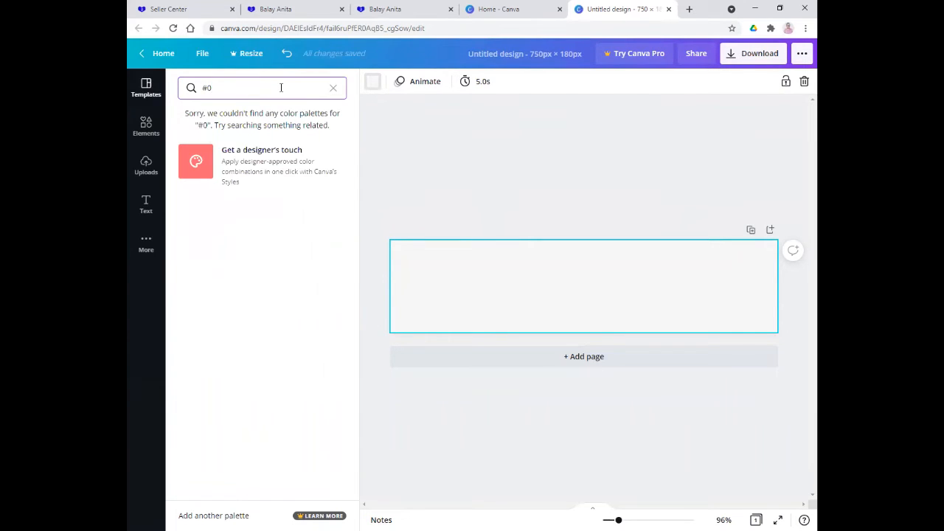
pyautogui.write('0')
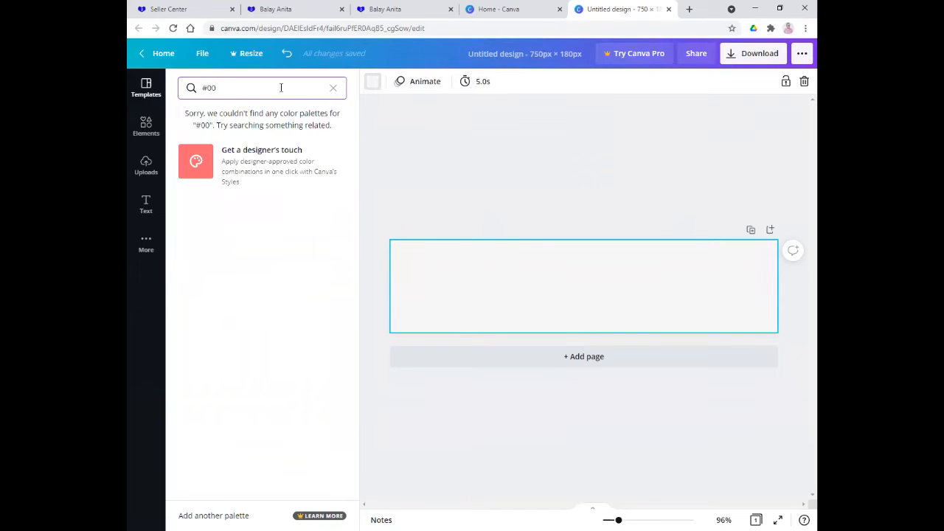
pyautogui.write('a8a')
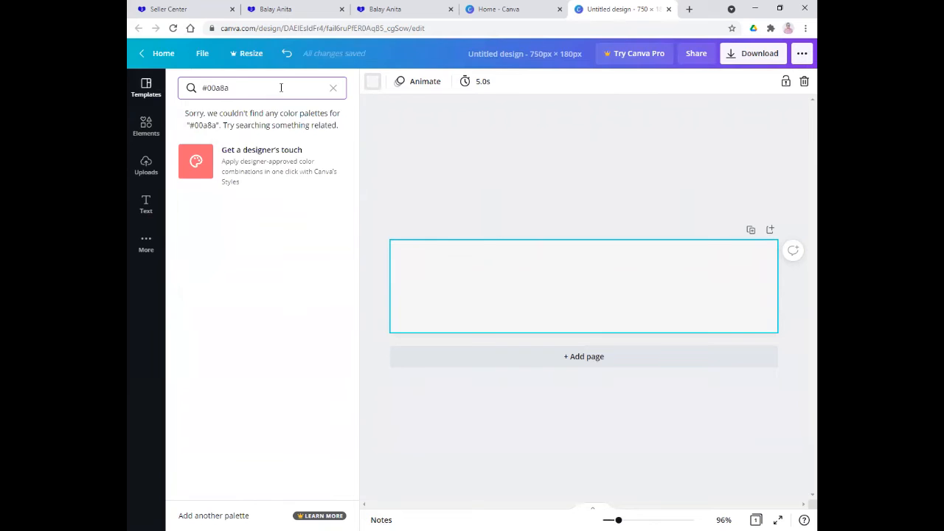
pyautogui.write('8')
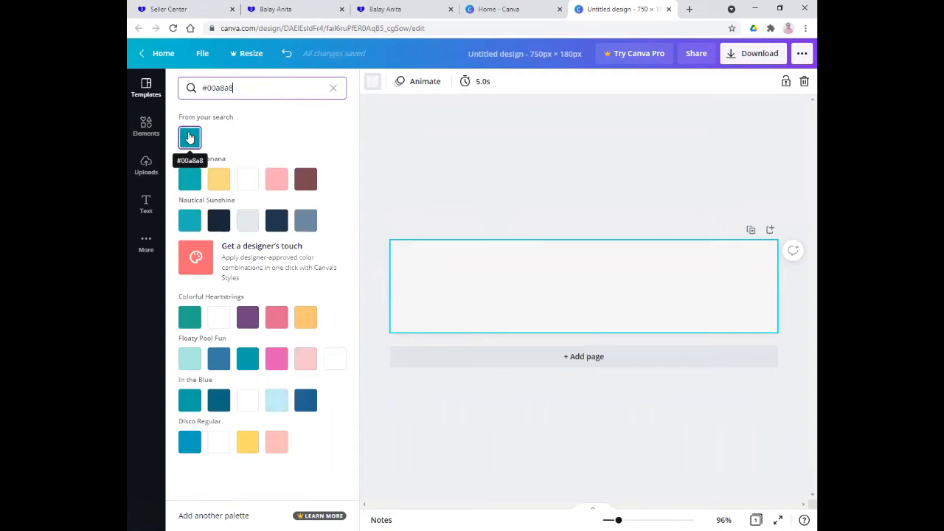
pyautogui.click(189, 138)
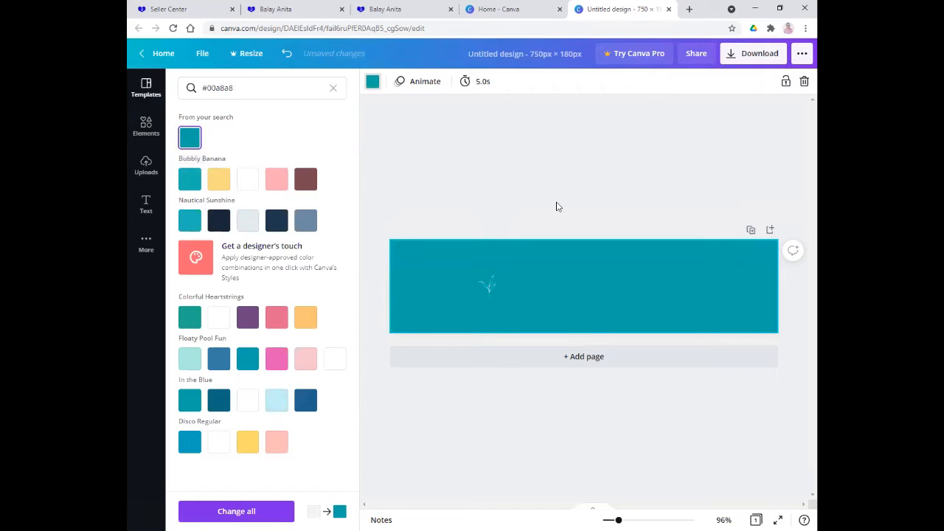
# - Delete the small leftover leaf graphic from the banner, leaving only the plain background
pyautogui.click(557, 206)
pyautogui.click(489, 289)
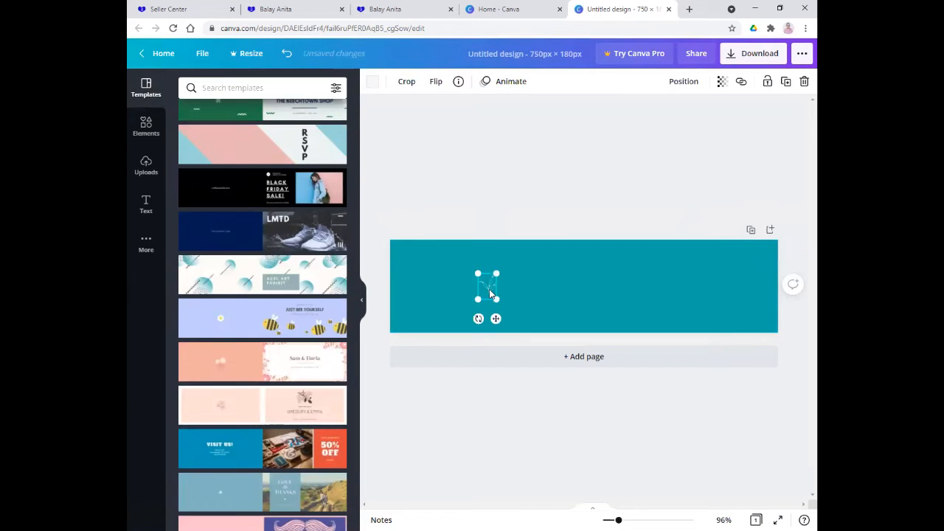
pyautogui.press('Delete')
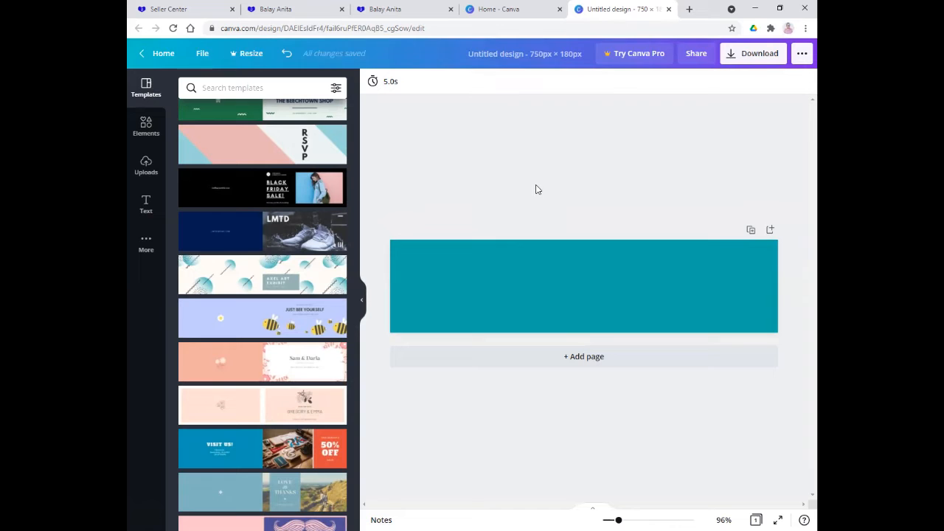
pyautogui.click(547, 271)
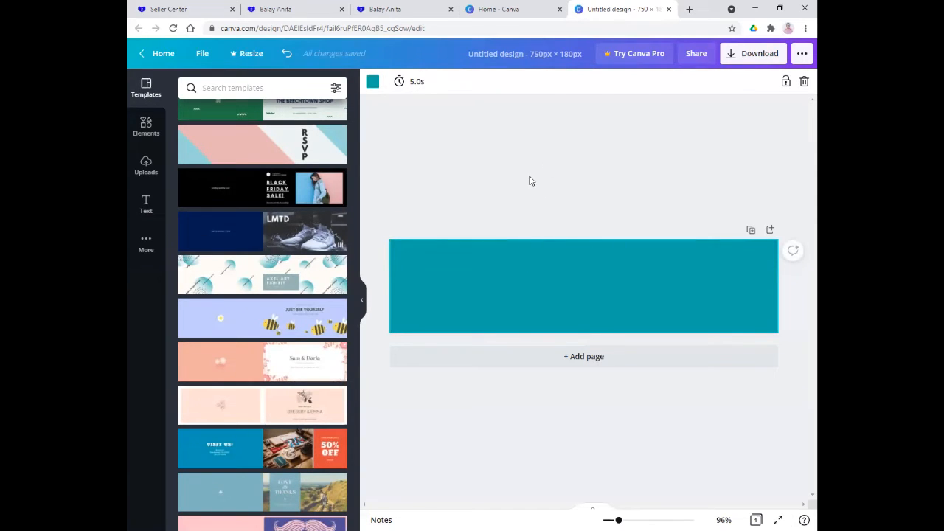
pyautogui.click(529, 181)
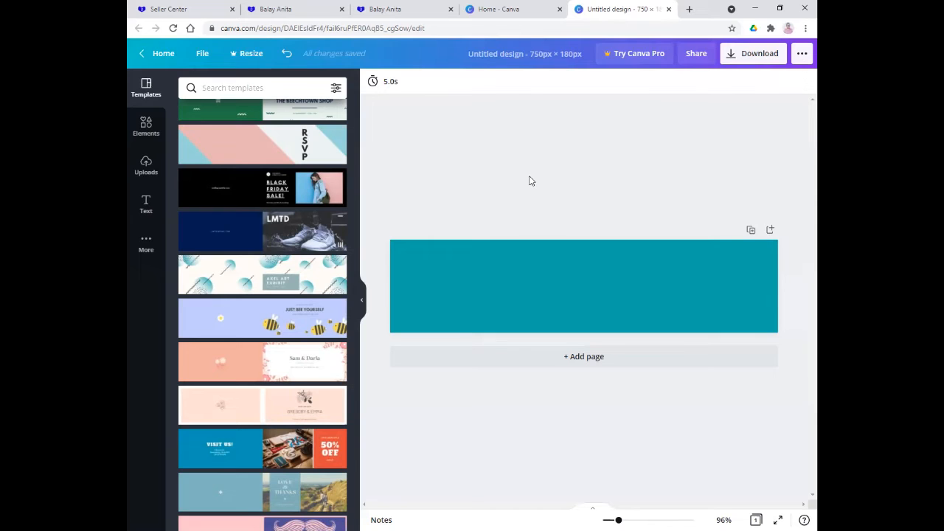
pyautogui.click(566, 256)
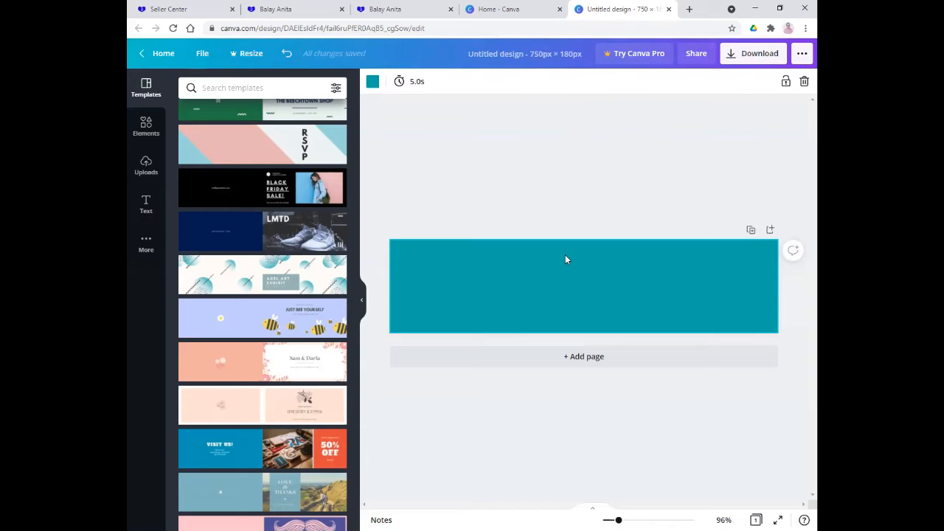
pyautogui.click(570, 223)
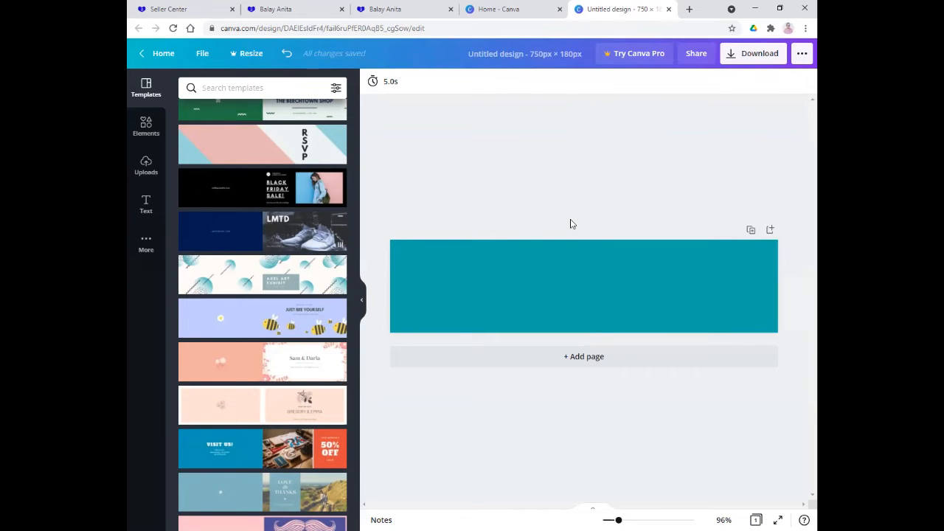
pyautogui.click(564, 251)
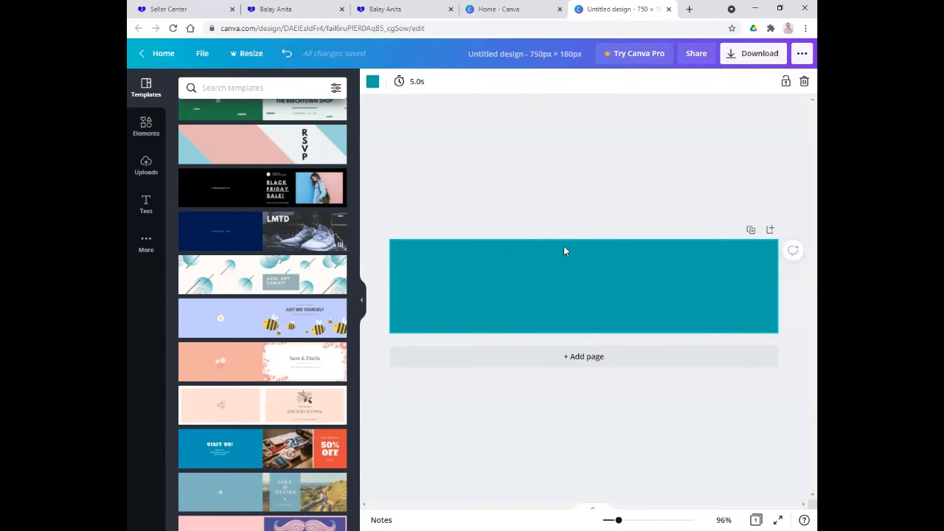
pyautogui.click(569, 180)
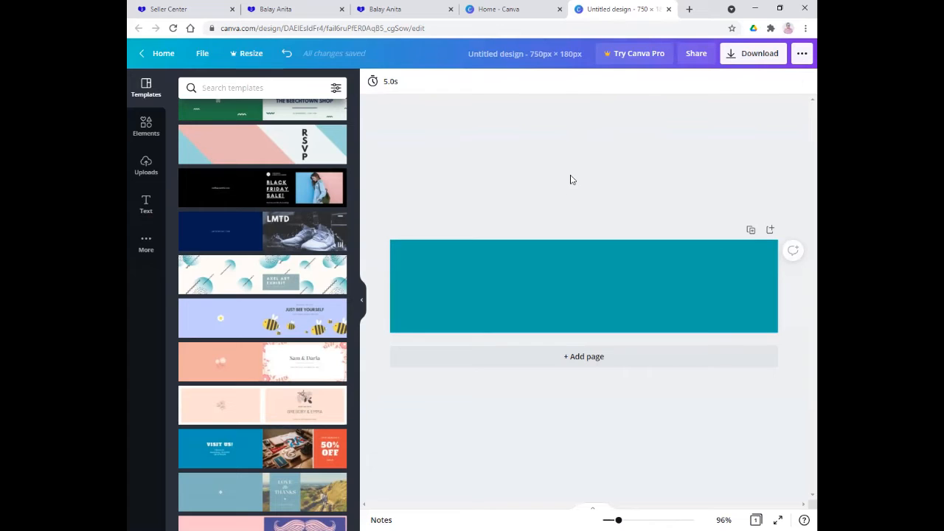
pyautogui.click(551, 255)
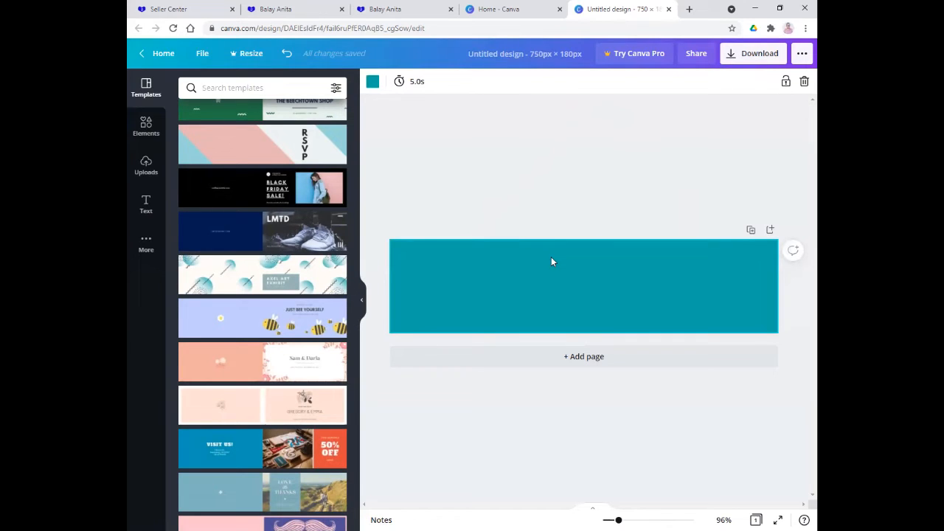
pyautogui.click(558, 196)
pyautogui.click(551, 279)
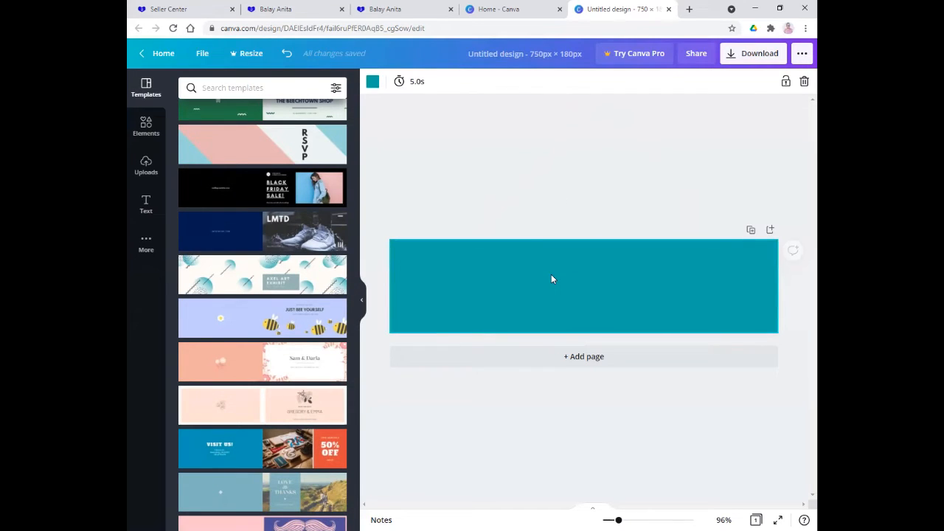
# - Browse the available text styles and add a plain heading to the banner
pyautogui.click(146, 210)
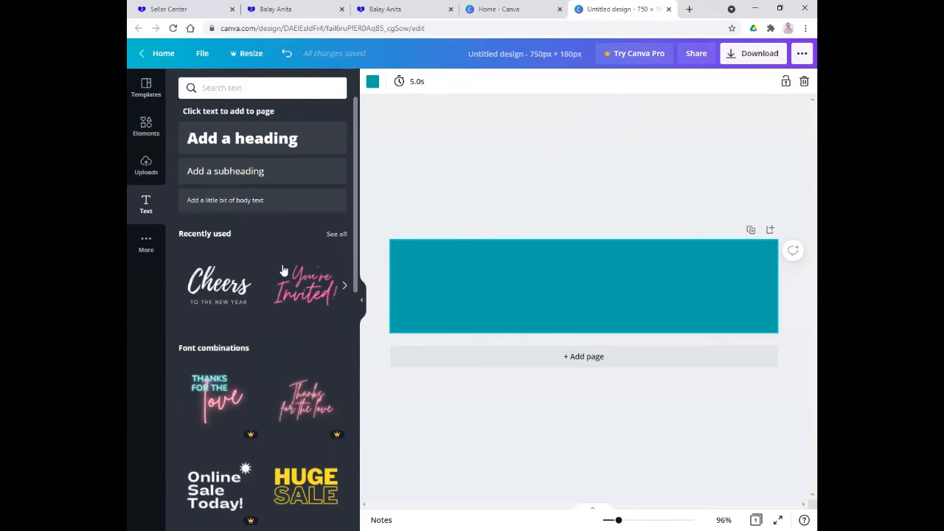
pyautogui.scroll(-7, 277, 276)
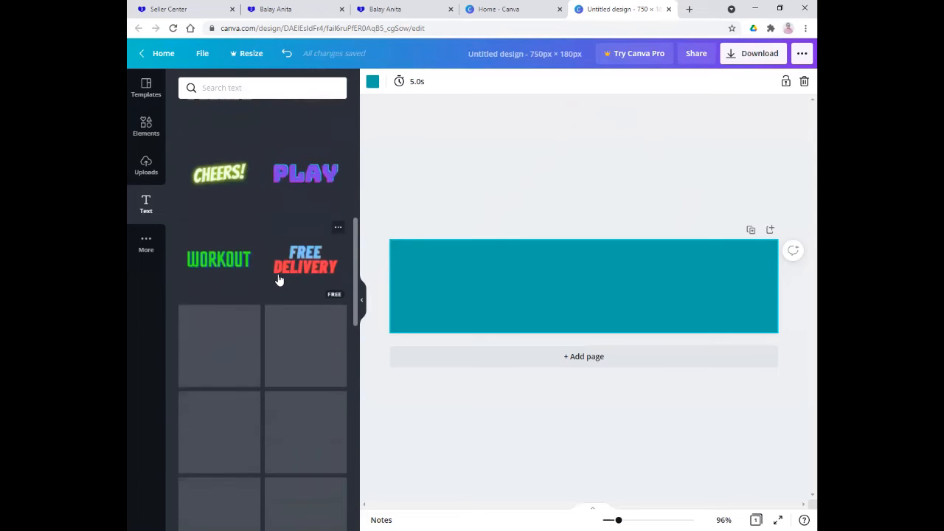
pyautogui.scroll(7, 279, 278)
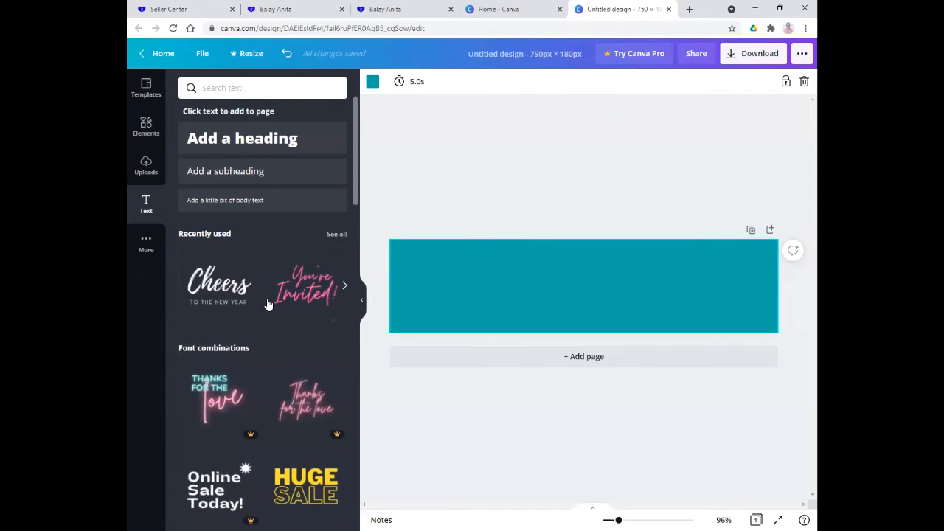
pyautogui.scroll(-7, 267, 306)
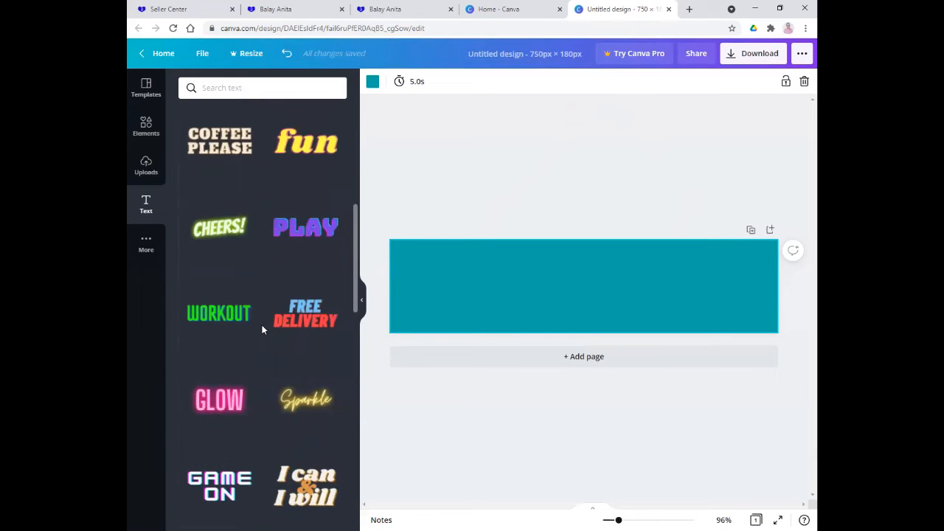
pyautogui.scroll(5, 262, 330)
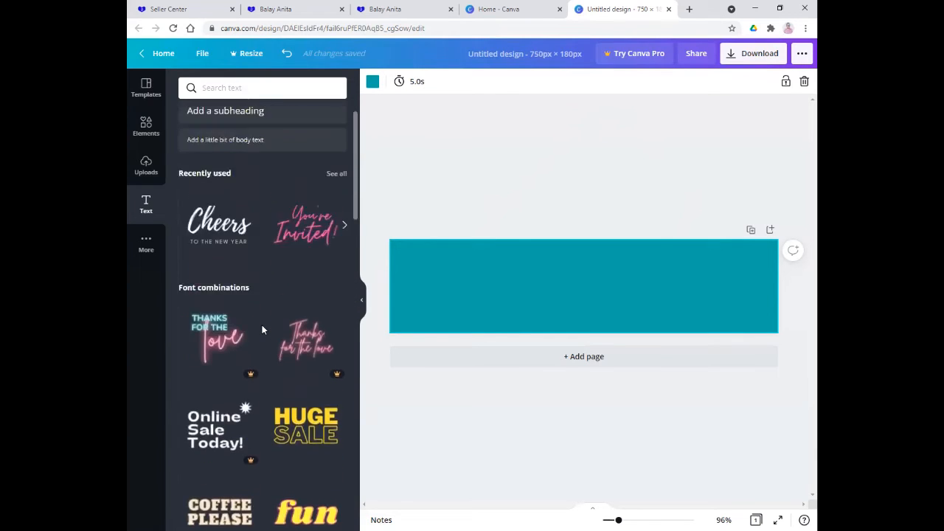
pyautogui.scroll(1, 262, 330)
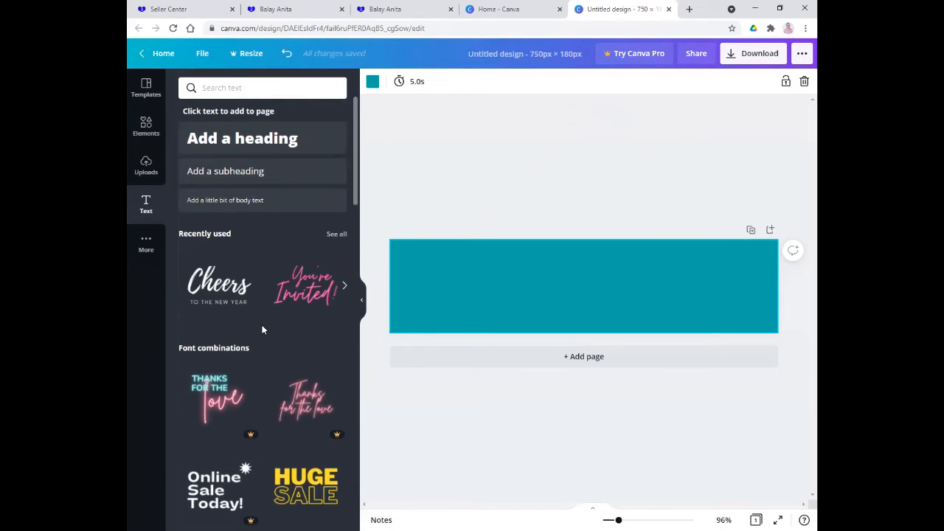
pyautogui.click(243, 140)
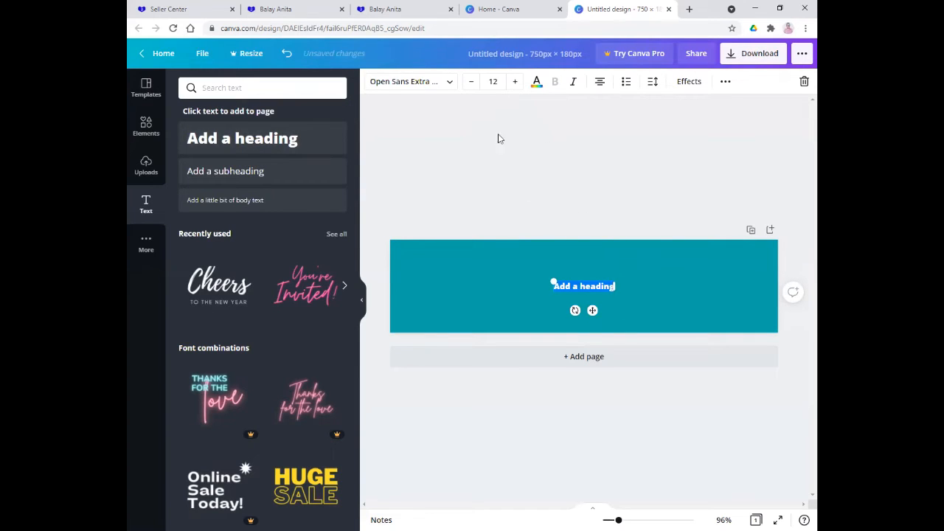
# - View the list of fonts available for the new heading, then close it and deselect the text
pyautogui.click(447, 86)
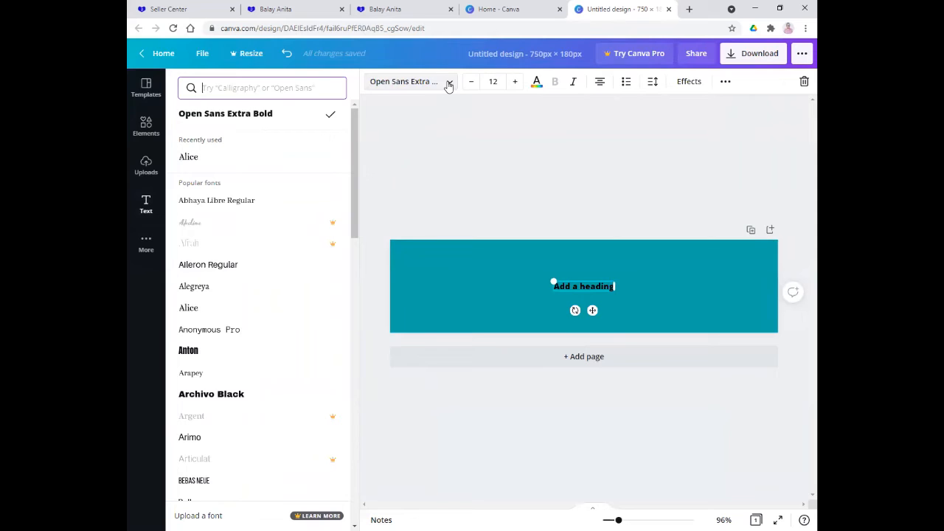
pyautogui.click(270, 115)
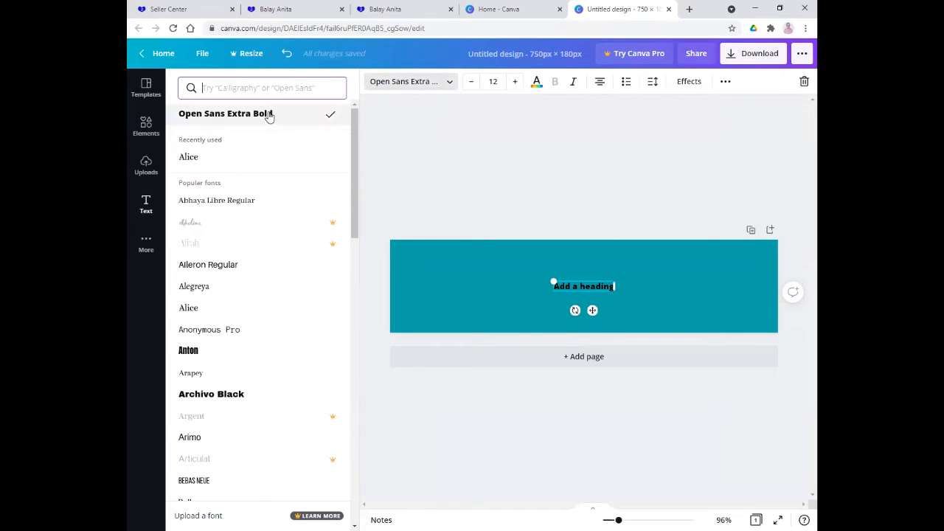
pyautogui.click(422, 118)
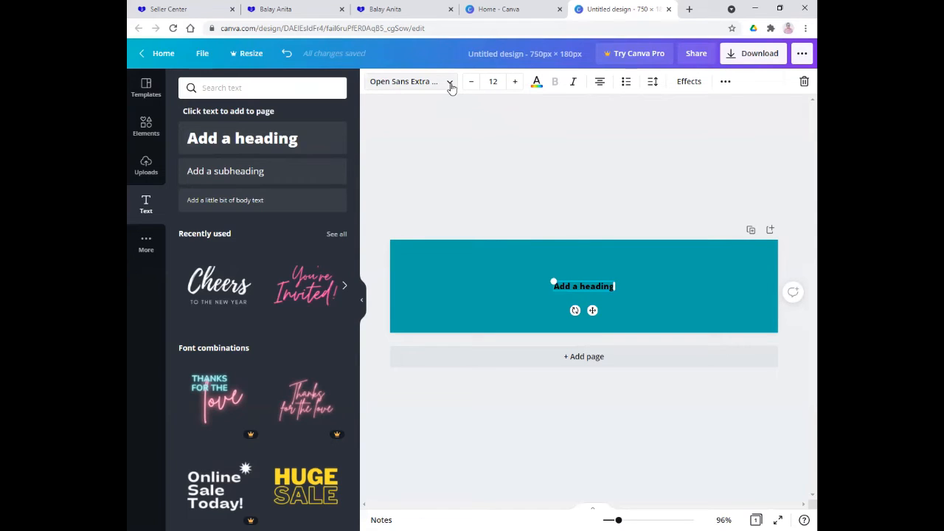
pyautogui.click(450, 83)
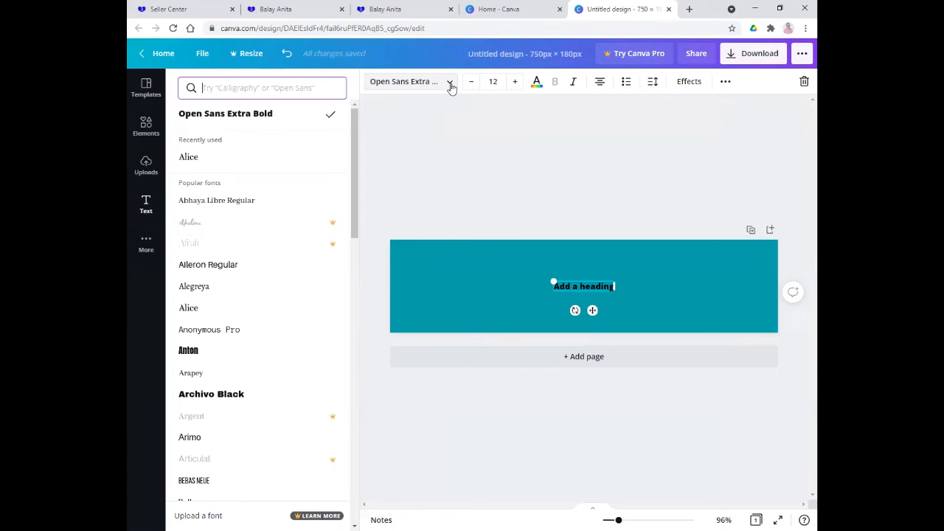
pyautogui.click(451, 88)
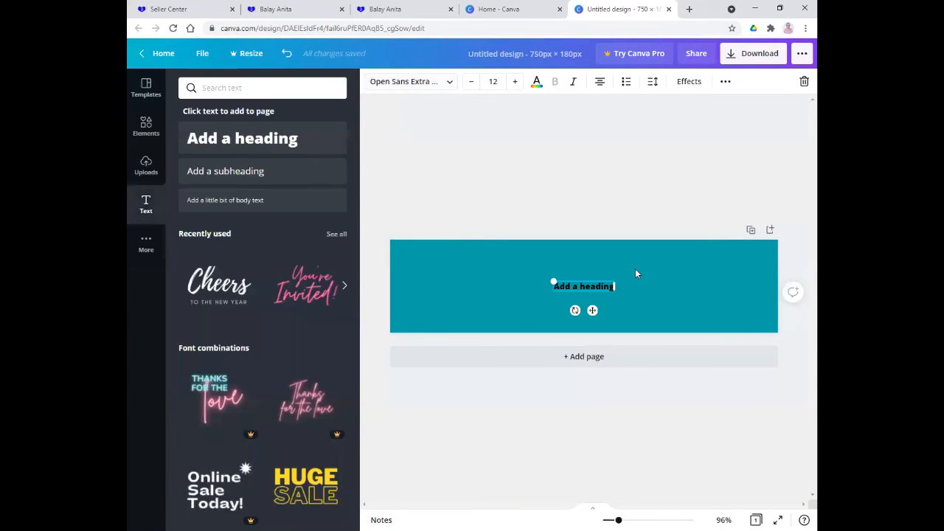
pyautogui.click(577, 212)
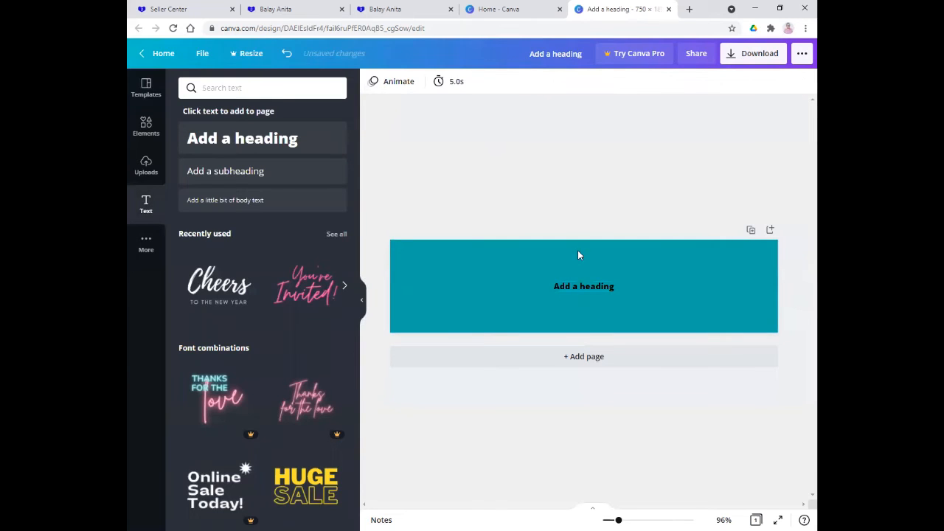
# - Set the heading's font size to 31
pyautogui.click(579, 290)
pyautogui.click(514, 82)
pyautogui.click(515, 82)
pyautogui.click(514, 82)
pyautogui.click(514, 82)
pyautogui.click(514, 81)
pyautogui.click(514, 82)
pyautogui.click(514, 82)
pyautogui.click(514, 82)
pyautogui.click(515, 82)
pyautogui.click(515, 82)
pyautogui.click(514, 82)
pyautogui.click(514, 81)
pyautogui.click(514, 82)
pyautogui.click(514, 82)
pyautogui.click(514, 82)
pyautogui.click(513, 83)
pyautogui.click(513, 83)
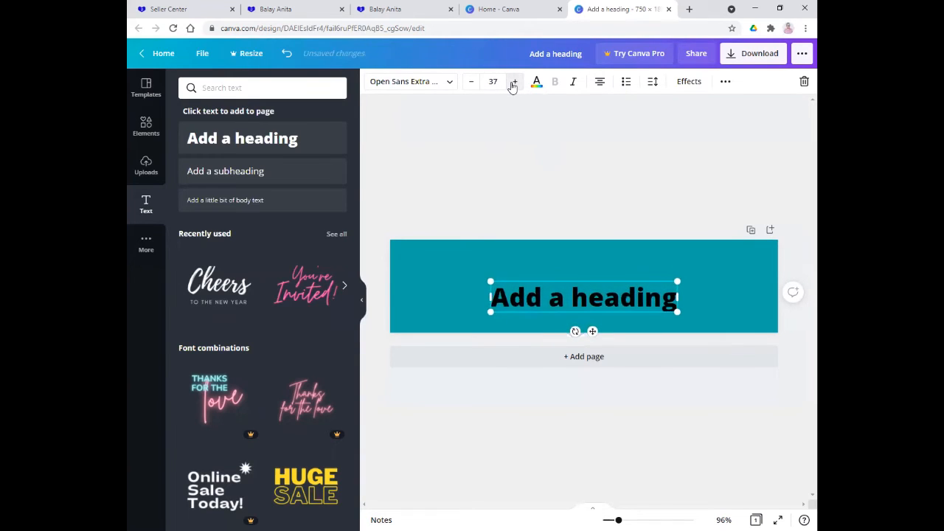
pyautogui.click(471, 87)
pyautogui.click(471, 87)
pyautogui.click(471, 87)
pyautogui.click(470, 87)
pyautogui.click(470, 87)
pyautogui.click(471, 87)
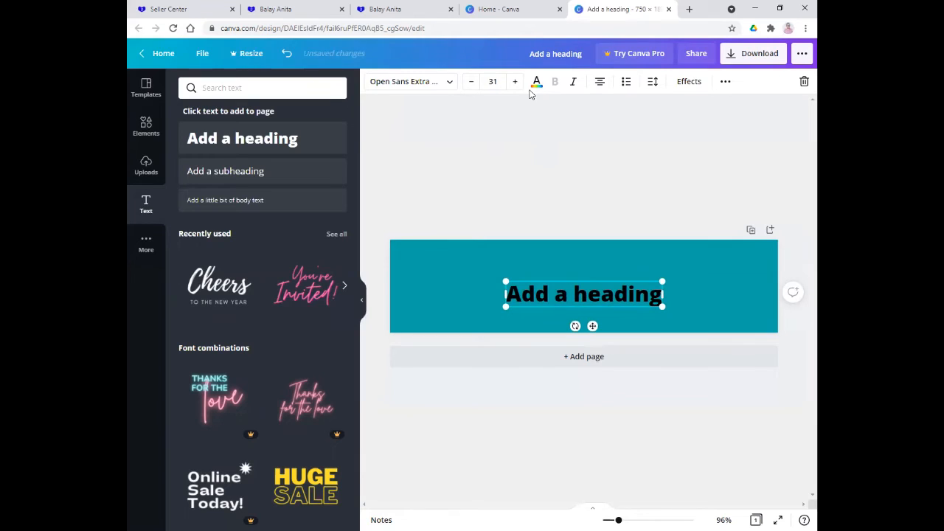
# - Move the heading to the centre of the banner and check the store header preview in Lazada's page decorator before returning to Canva
pyautogui.click(634, 242)
pyautogui.click(599, 297)
pyautogui.moveTo(600, 296)
pyautogui.mouseDown()
pyautogui.moveTo(683, 298)
pyautogui.moveTo(710, 318)
pyautogui.moveTo(699, 317)
pyautogui.moveTo(691, 274)
pyautogui.moveTo(511, 288)
pyautogui.moveTo(678, 283)
pyautogui.moveTo(685, 274)
pyautogui.moveTo(552, 263)
pyautogui.moveTo(496, 274)
pyautogui.moveTo(488, 295)
pyautogui.moveTo(666, 276)
pyautogui.moveTo(657, 298)
pyautogui.moveTo(675, 267)
pyautogui.moveTo(649, 301)
pyautogui.moveTo(643, 272)
pyautogui.moveTo(477, 284)
pyautogui.moveTo(595, 286)
pyautogui.mouseUp()
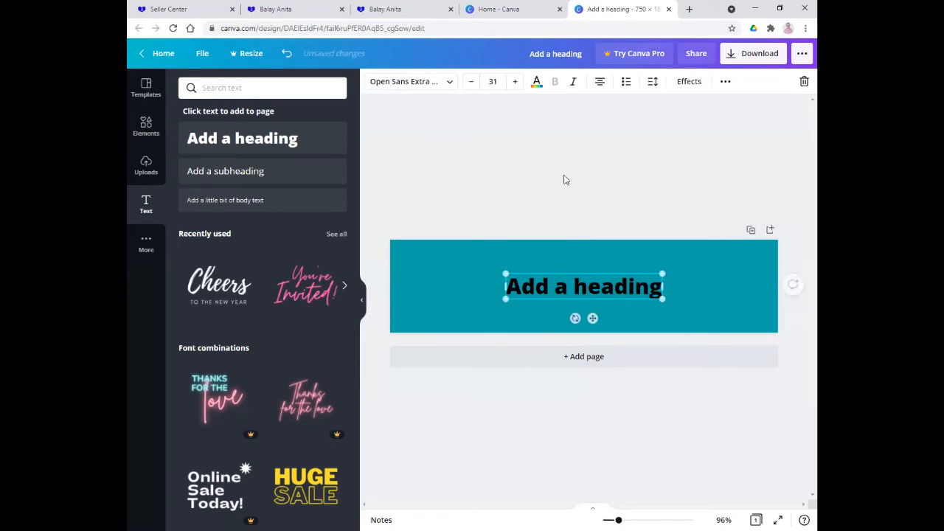
pyautogui.click(378, 11)
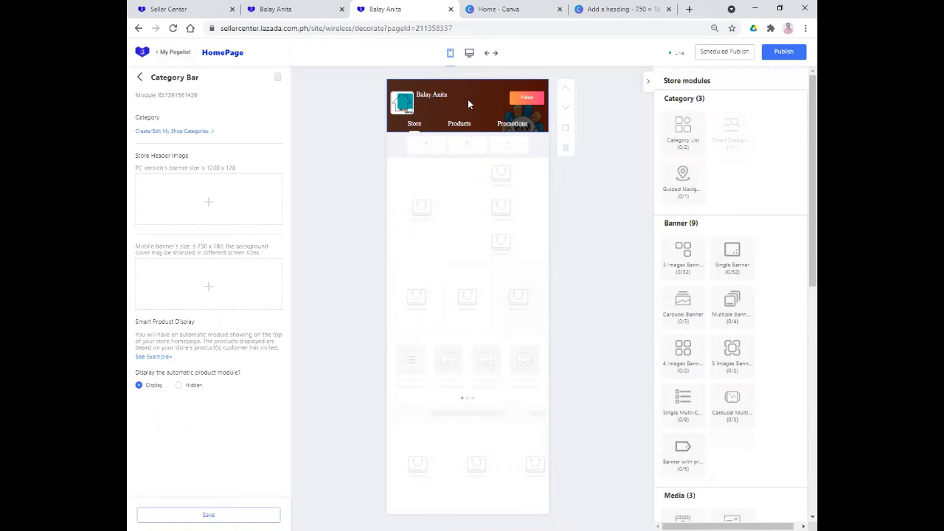
pyautogui.click(616, 9)
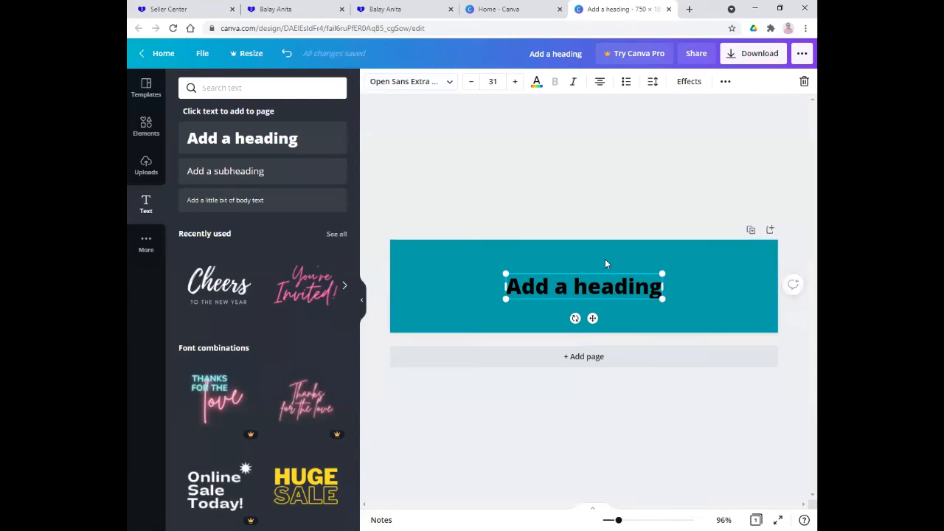
# - Replace the heading's placeholder text with "FOLLOW US"
pyautogui.doubleClick(509, 287)
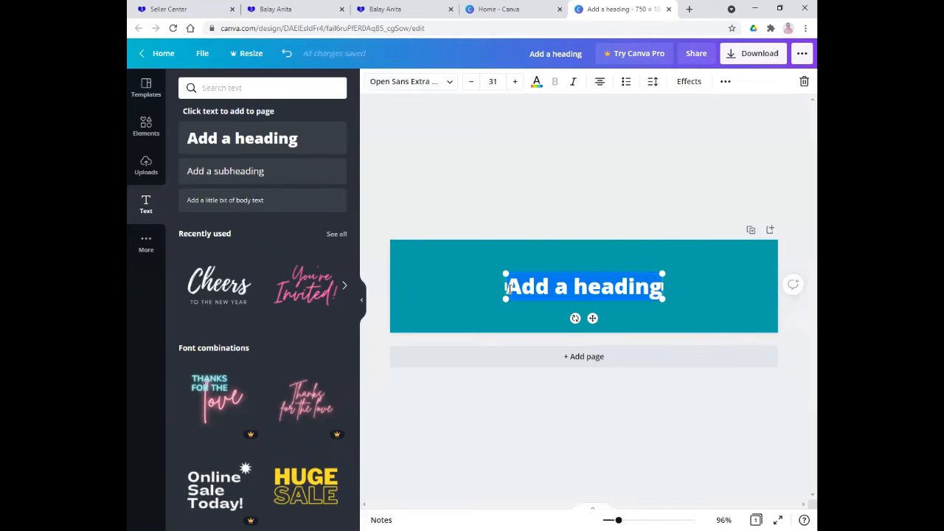
pyautogui.moveTo(507, 288); pyautogui.dragTo(655, 289)
pyautogui.press('BackSpace')
pyautogui.press('Delete')
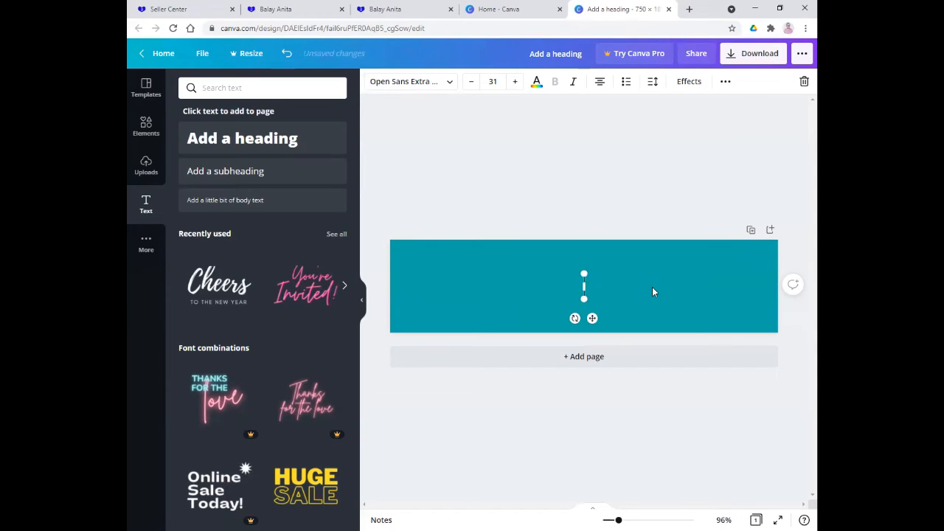
pyautogui.write('FOLLOW US')
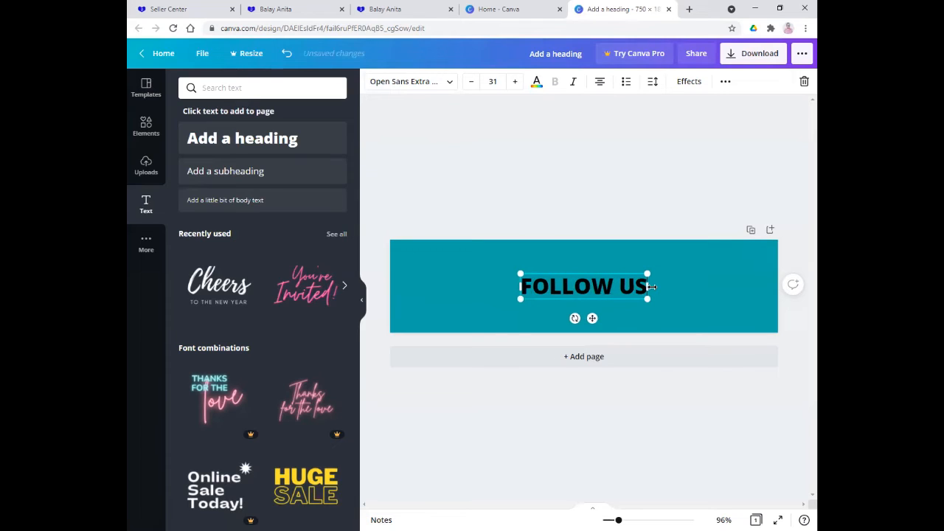
pyautogui.click(638, 182)
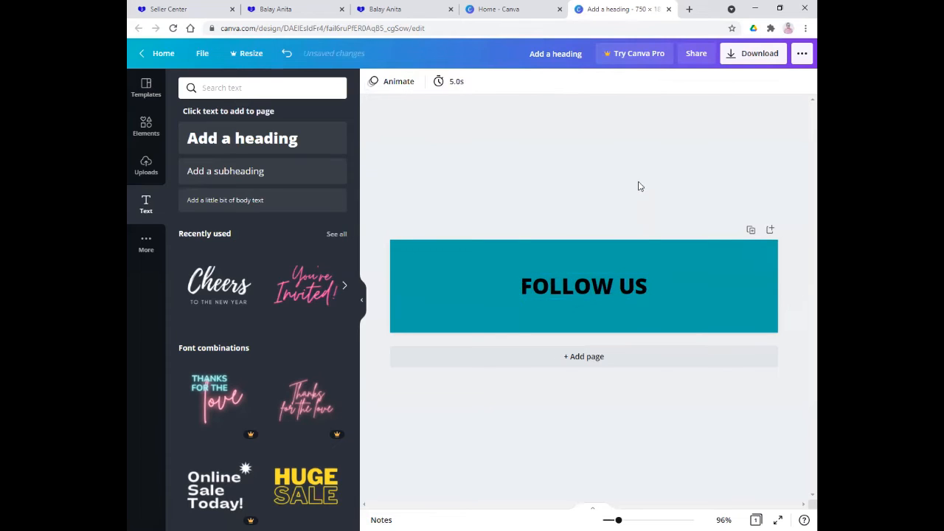
pyautogui.click(645, 284)
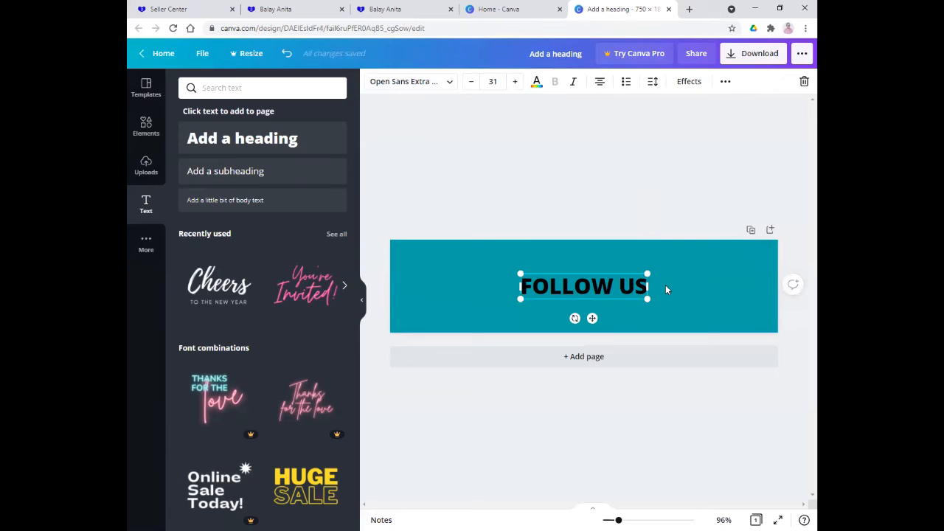
pyautogui.click(665, 285)
pyautogui.click(576, 289)
pyautogui.click(619, 201)
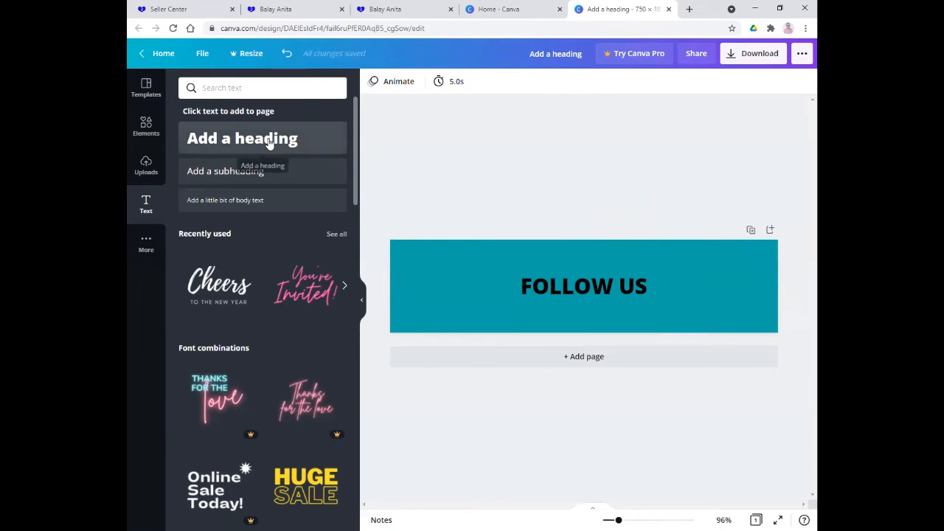
# - Add a second heading and place it centred just below the "FOLLOW US" text
pyautogui.click(269, 143)
pyautogui.click(609, 209)
pyautogui.moveTo(597, 284); pyautogui.dragTo(599, 310)
# - Set the second heading's font size to 21
pyautogui.doubleClick(594, 311)
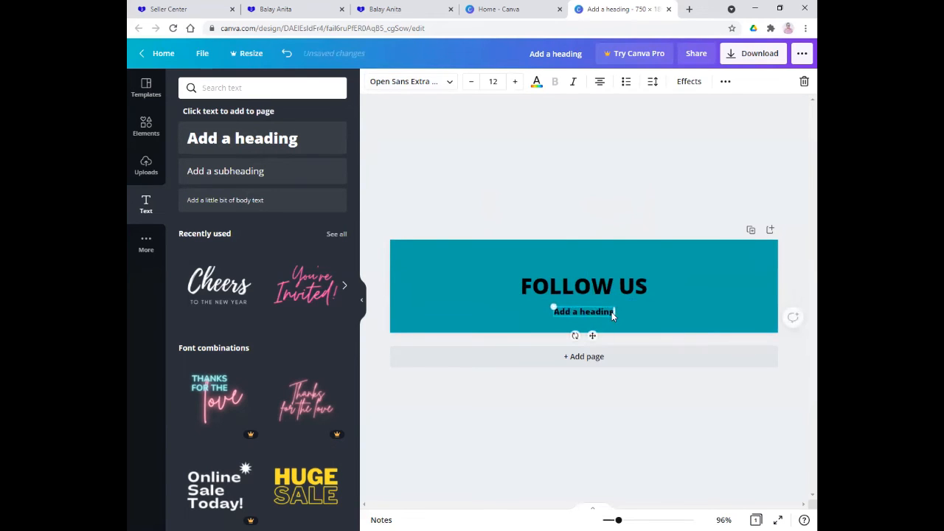
pyautogui.click(515, 81)
pyautogui.click(514, 81)
pyautogui.click(515, 82)
pyautogui.click(515, 81)
pyautogui.click(515, 81)
pyautogui.click(514, 81)
pyautogui.click(514, 81)
pyautogui.click(515, 81)
pyautogui.click(515, 81)
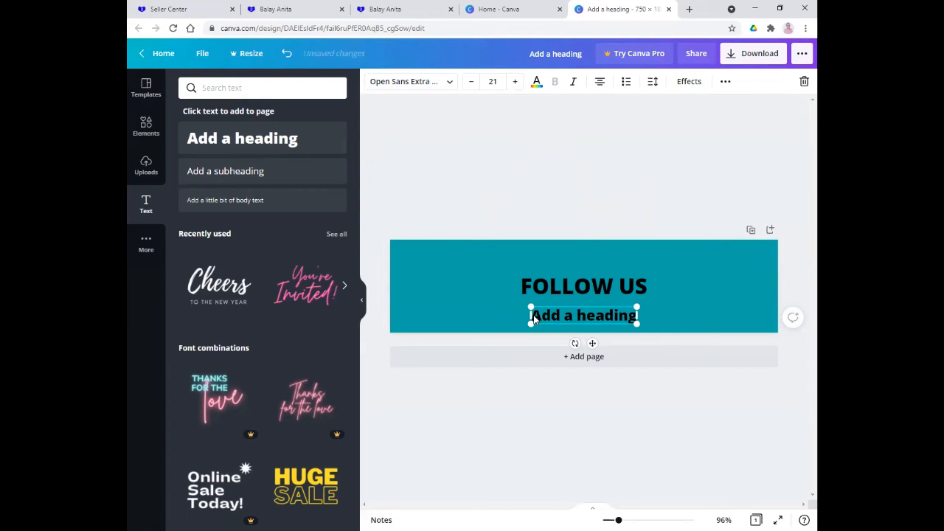
# - Replace the second heading's placeholder text with "For More Discounts & Updates"
pyautogui.moveTo(533, 315); pyautogui.dragTo(634, 315)
pyautogui.press('BackSpace')
pyautogui.press('Delete')
pyautogui.write('Fo')
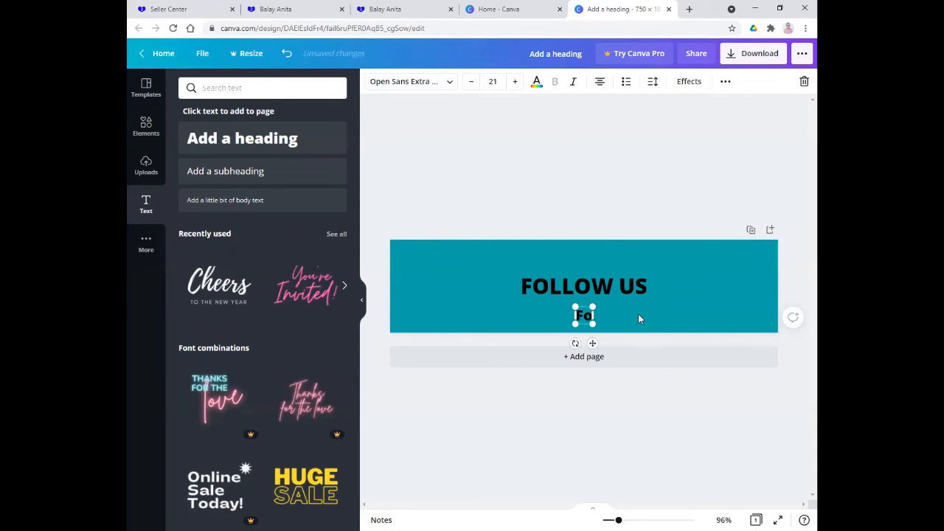
pyautogui.write('r More Dis')
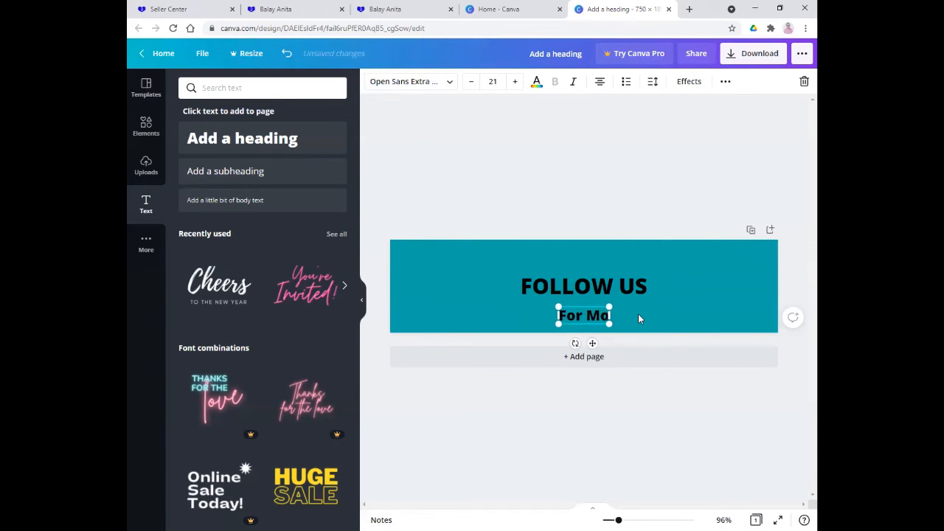
pyautogui.write('ounts and')
pyautogui.press('BackSpace')
pyautogui.press('BackSpace')
pyautogui.press('BackSpace')
pyautogui.write('&')
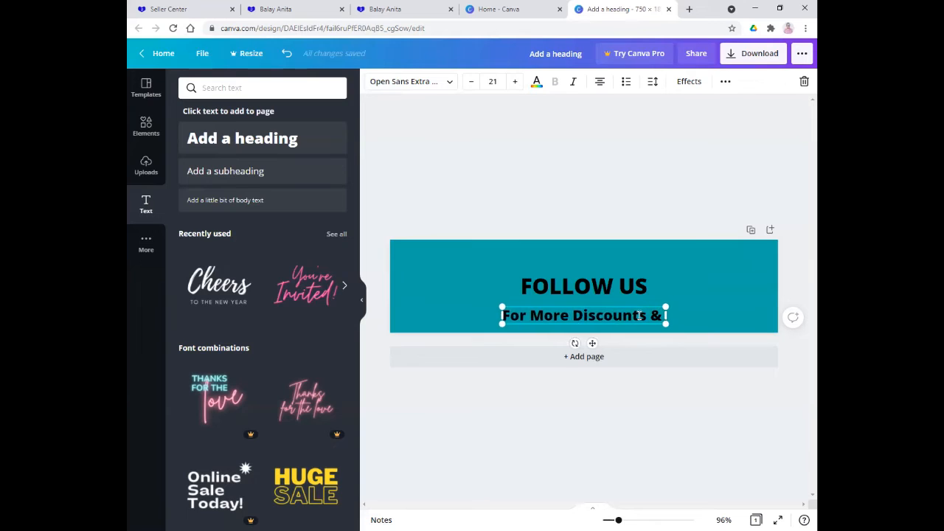
pyautogui.write(' Updates')
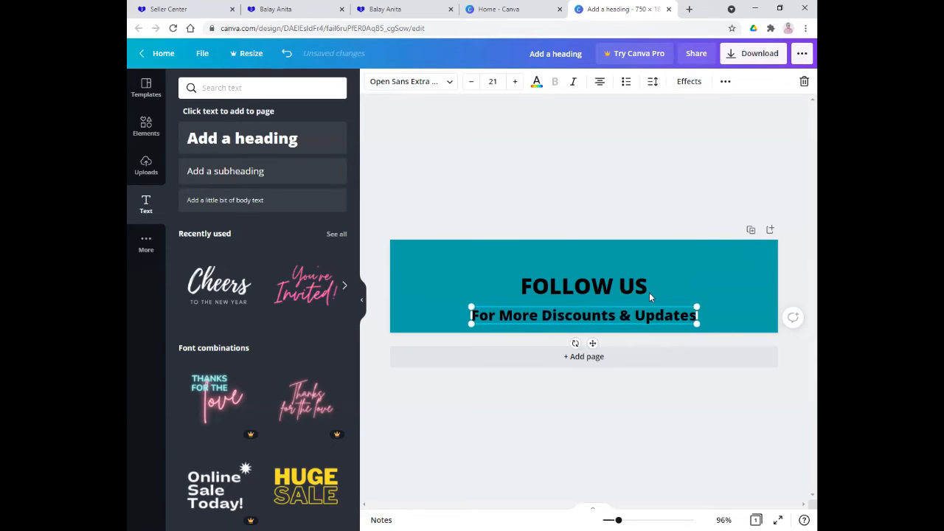
# - Move "FOLLOW US" and "For More Discounts & Updates" to the lower-right area of the banner, stacked one above the other
pyautogui.click(584, 160)
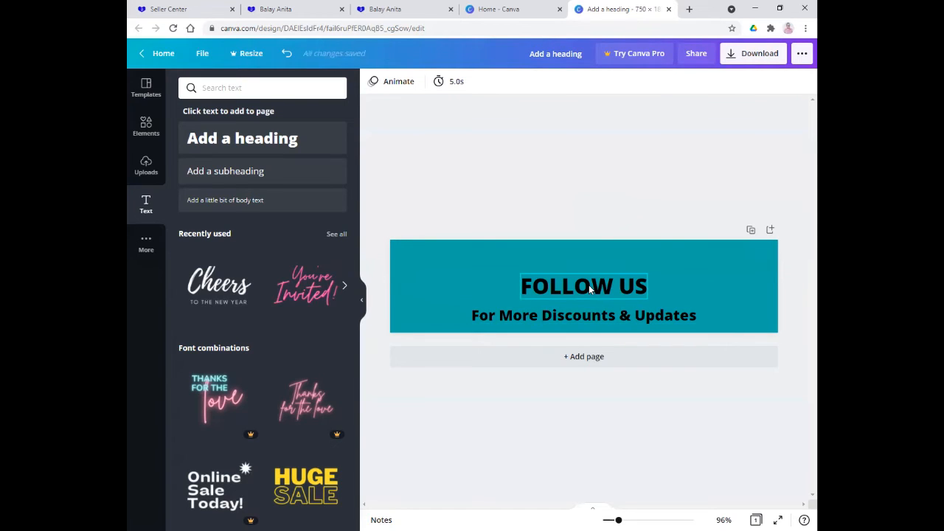
pyautogui.moveTo(590, 289)
pyautogui.mouseDown()
pyautogui.moveTo(695, 279)
pyautogui.moveTo(590, 278)
pyautogui.mouseUp()
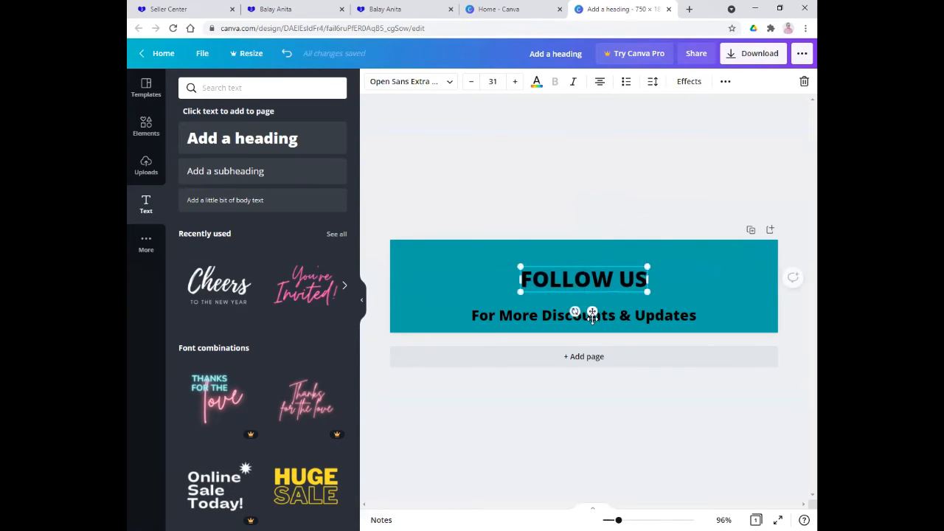
pyautogui.moveTo(633, 315); pyautogui.dragTo(698, 314)
pyautogui.moveTo(609, 277); pyautogui.dragTo(690, 301)
pyautogui.click(666, 272)
pyautogui.moveTo(605, 317)
pyautogui.mouseDown()
pyautogui.moveTo(612, 316)
pyautogui.moveTo(590, 315)
pyautogui.mouseUp()
pyautogui.click(558, 178)
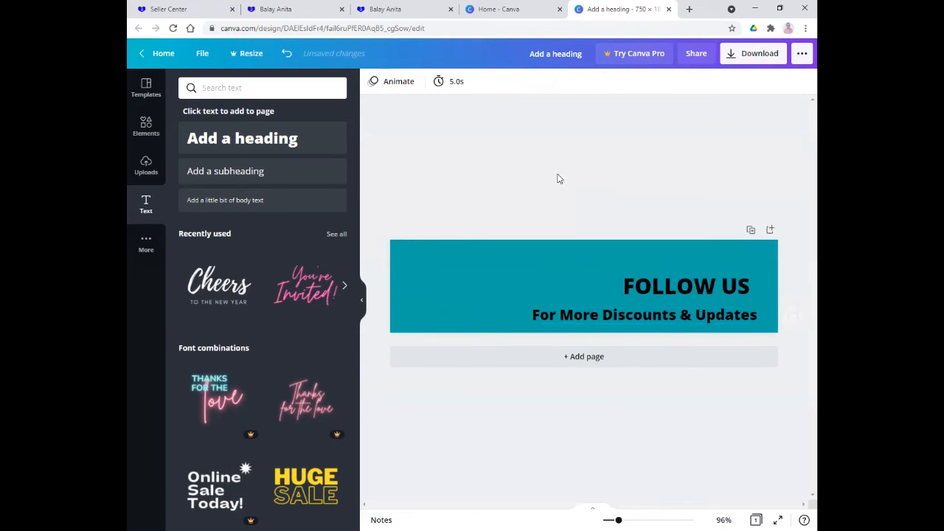
# - Check the store header preview in Lazada Seller Center and move "FOLLOW US" to the upper-left area of the Canva banner
pyautogui.click(381, 10)
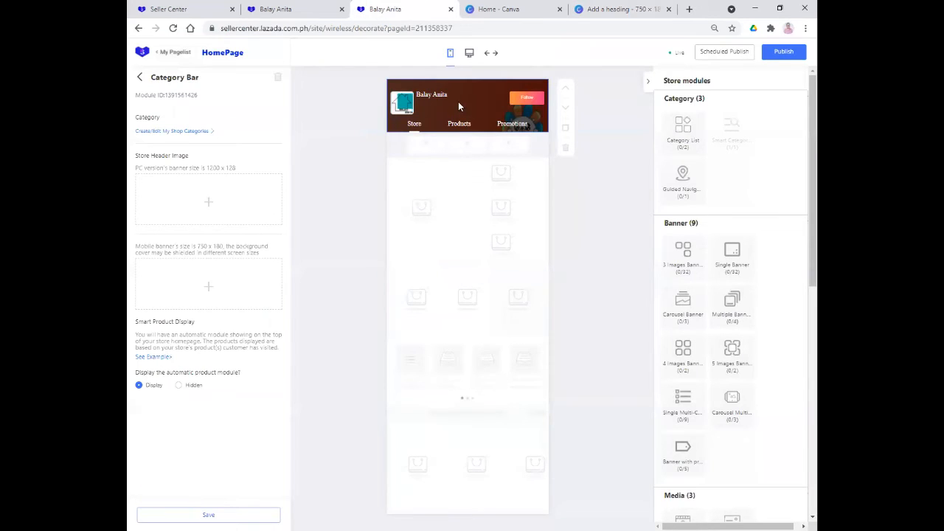
pyautogui.click(620, 9)
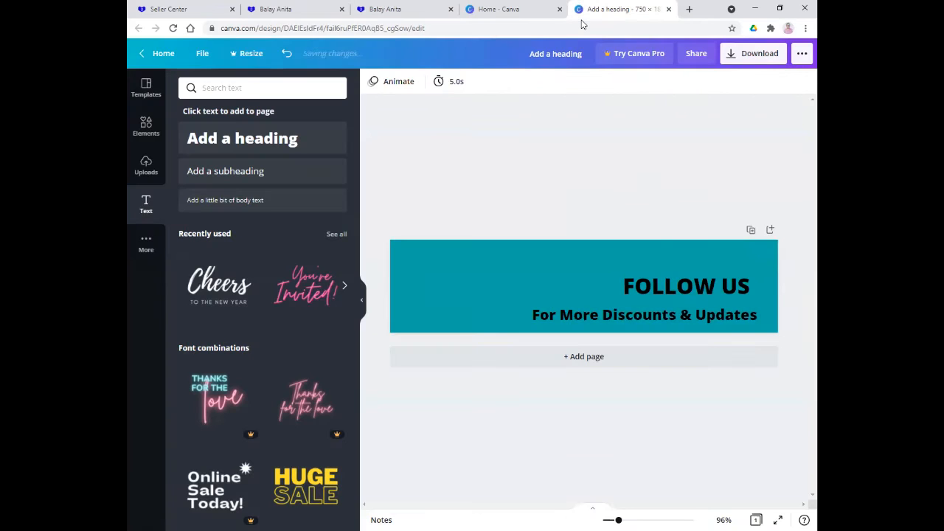
pyautogui.click(546, 264)
pyautogui.moveTo(545, 263); pyautogui.dragTo(422, 273)
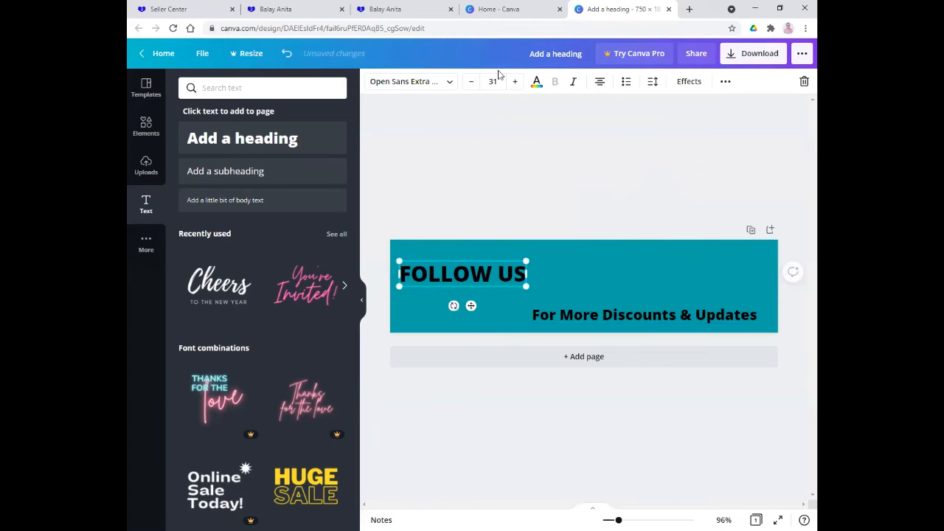
pyautogui.click(383, 9)
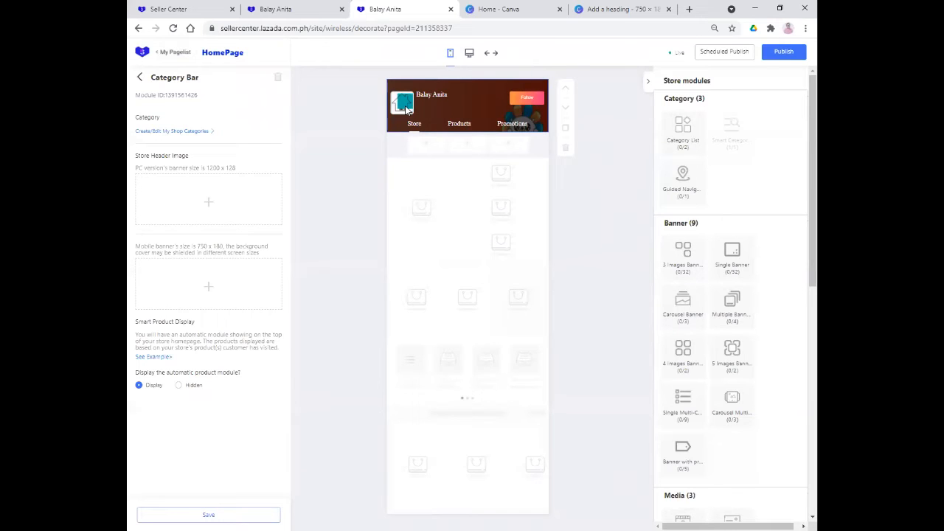
pyautogui.click(606, 10)
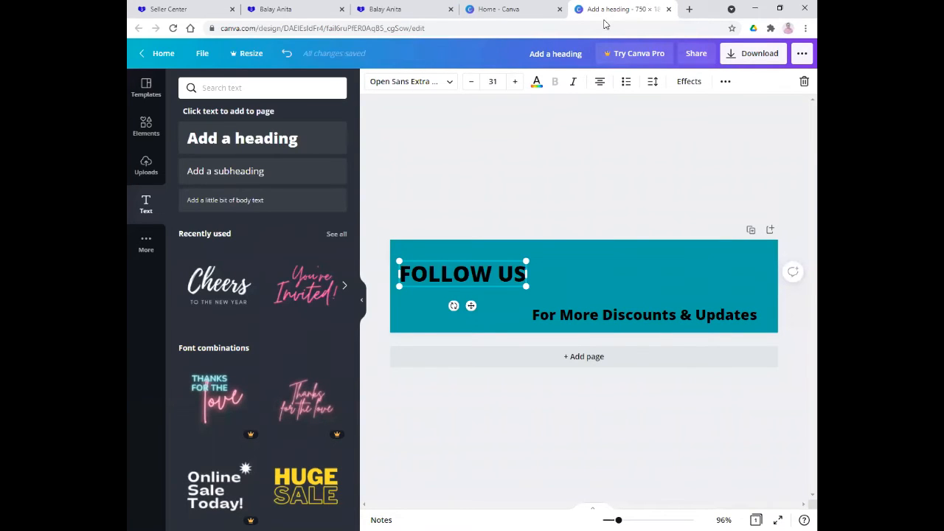
pyautogui.click(522, 173)
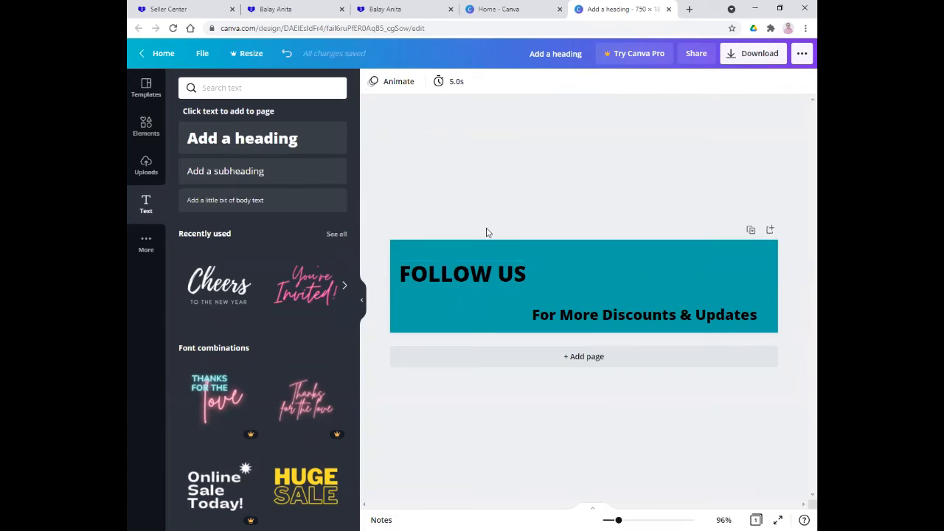
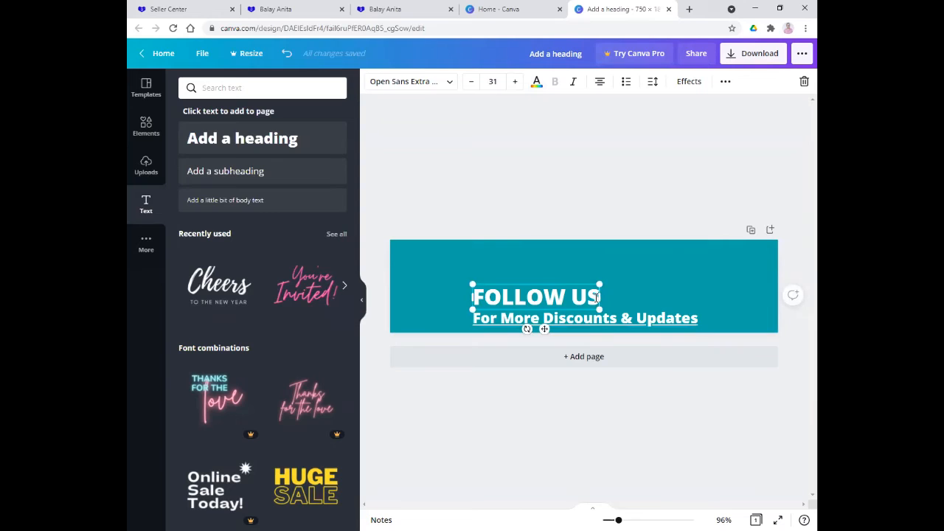
# - Change the heading to "FOLLOW US!" and align its left edge with the line below it
pyautogui.click(595, 297)
pyautogui.write('!')
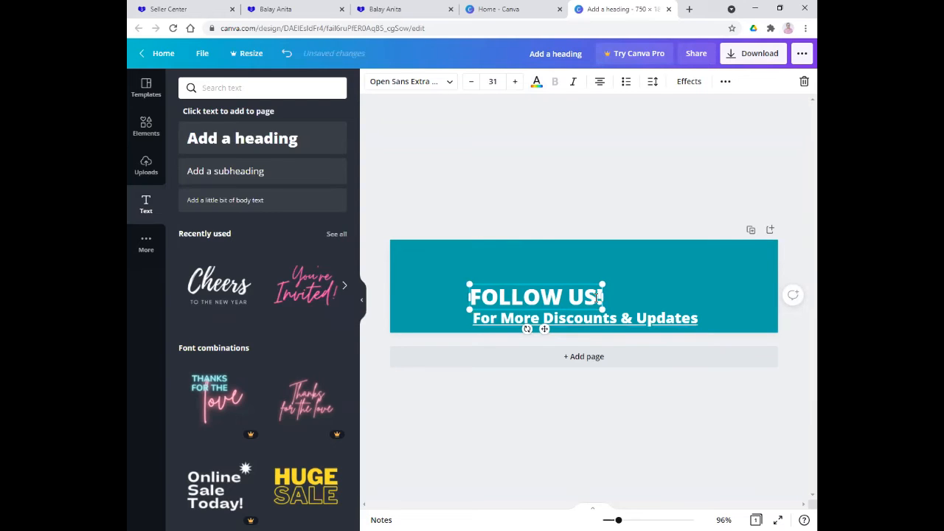
pyautogui.click(596, 213)
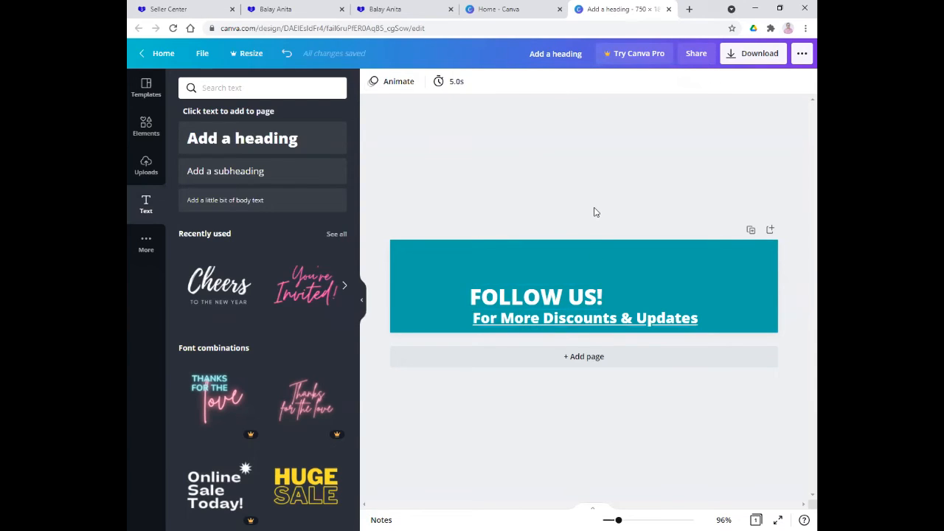
pyautogui.click(545, 298)
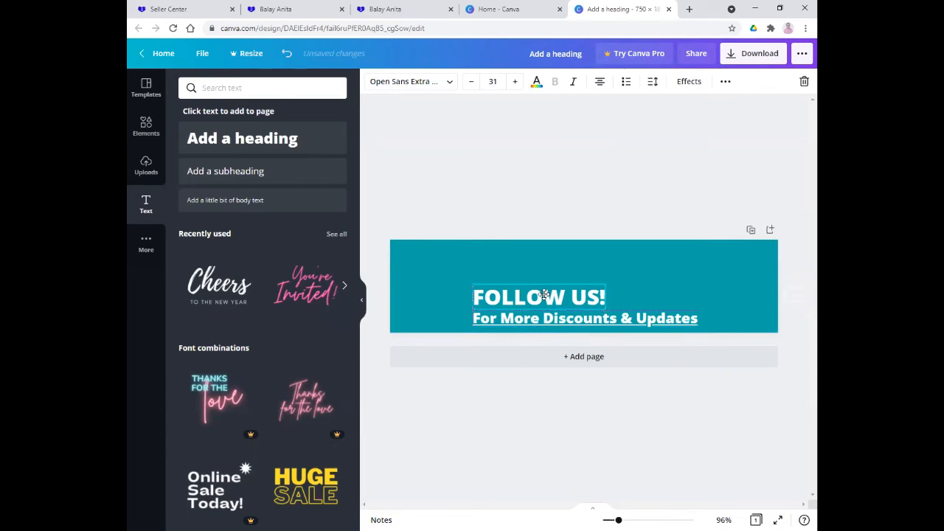
pyautogui.click(575, 201)
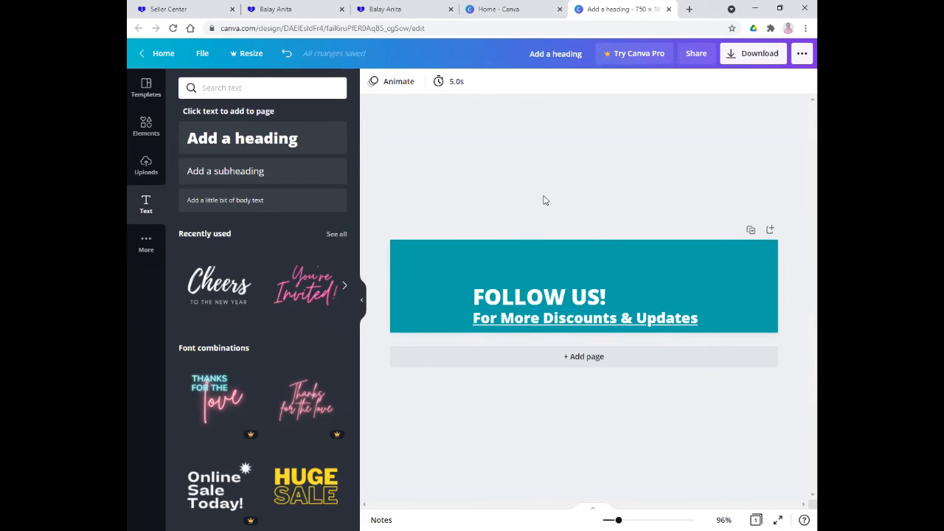
# - Download the banner as a PNG file and dismiss the download confirmation
pyautogui.click(741, 63)
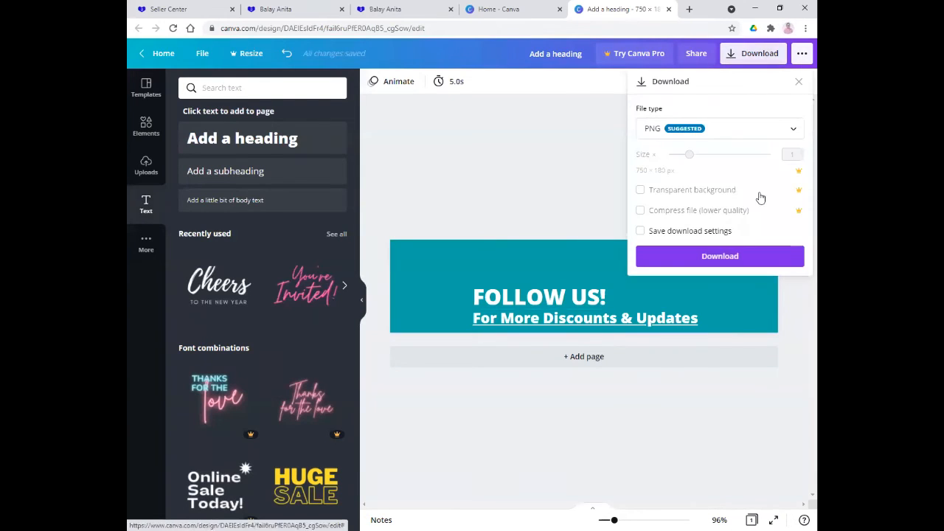
pyautogui.click(739, 258)
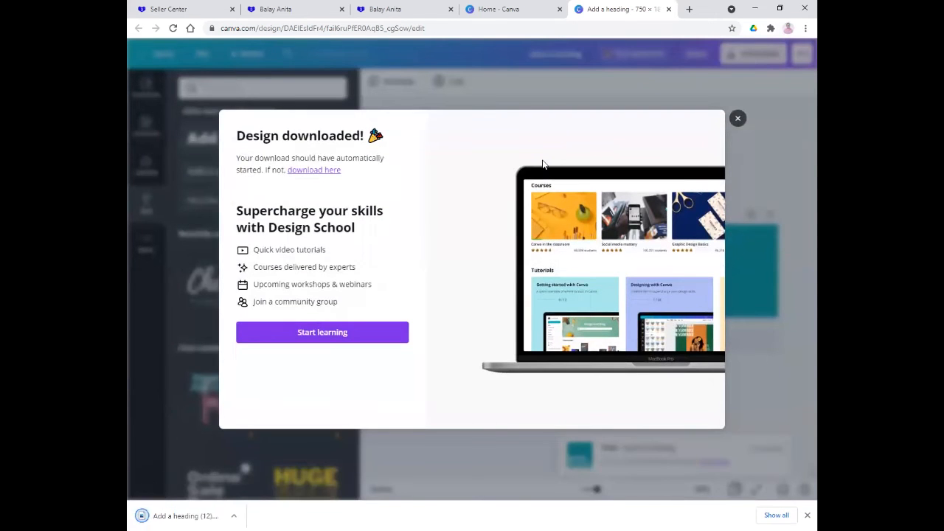
pyautogui.click(738, 118)
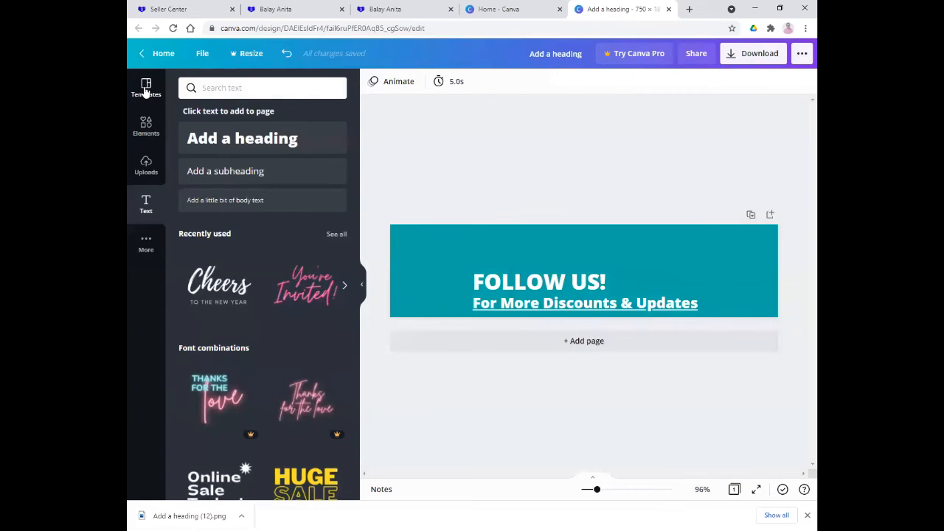
# - Search the photos for "home decor", place the free photo with the potted plant on the banner, and widen it behind the text
pyautogui.click(147, 240)
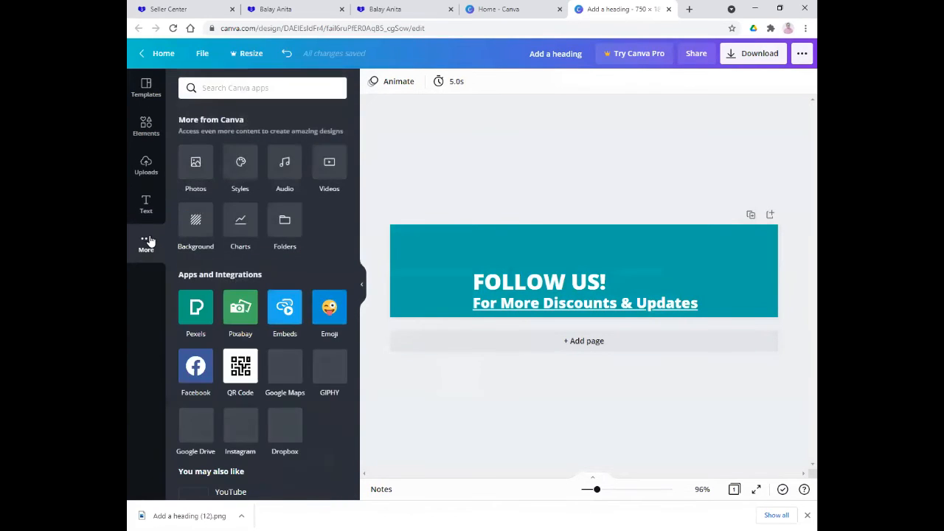
pyautogui.click(194, 164)
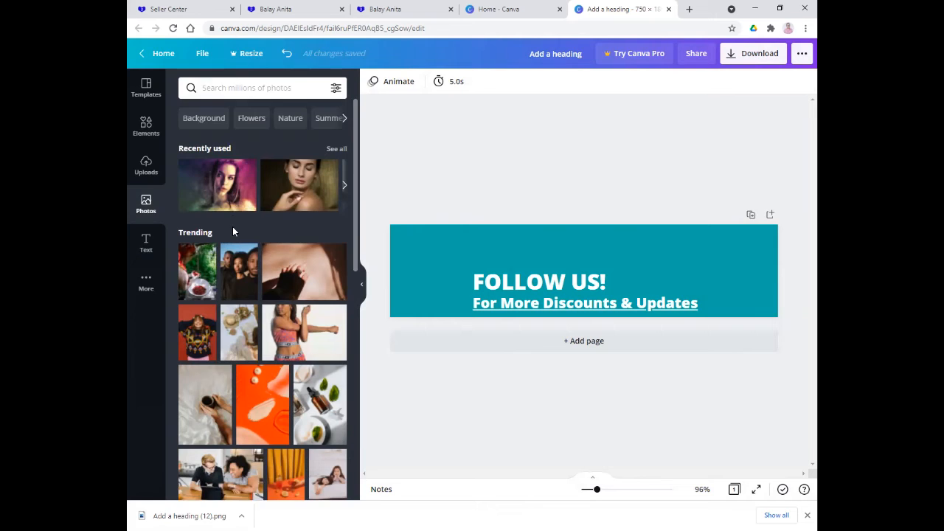
pyautogui.scroll(-3, 232, 227)
pyautogui.scroll(3, 233, 229)
pyautogui.click(231, 87)
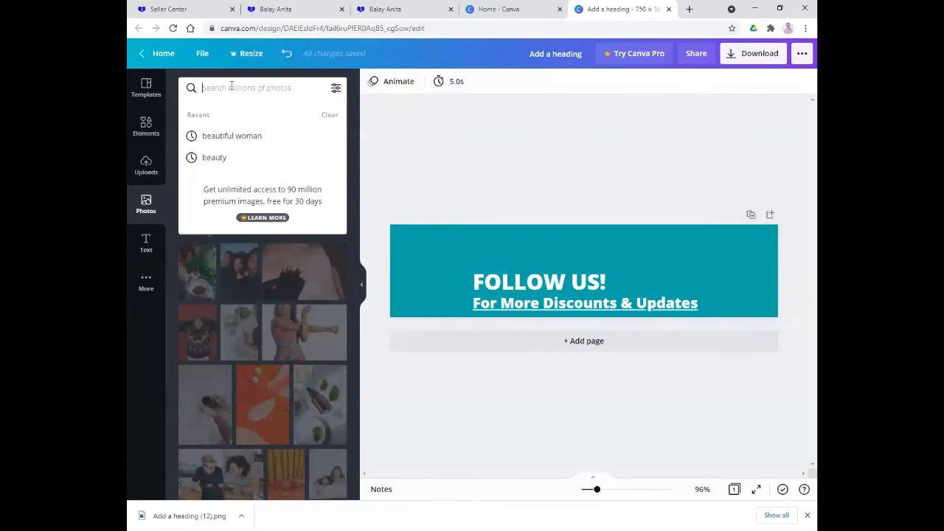
pyautogui.write('home')
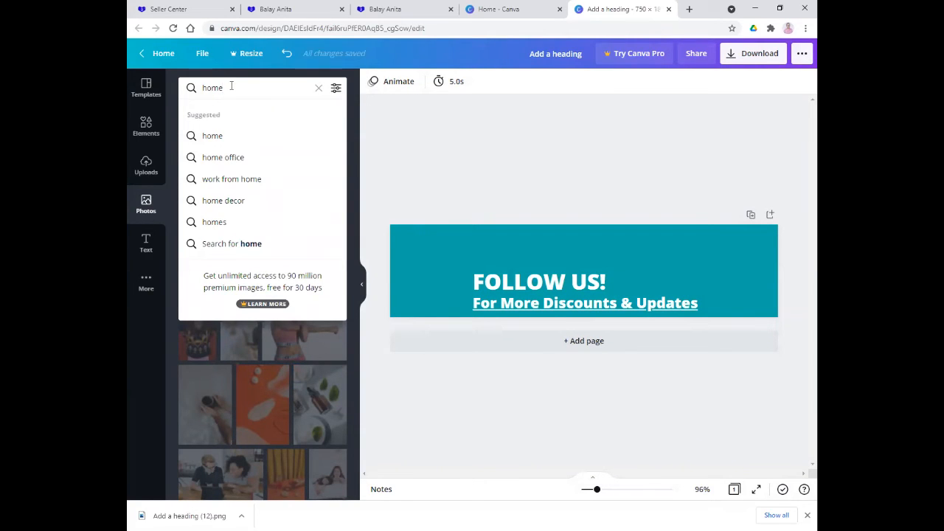
pyautogui.click(235, 201)
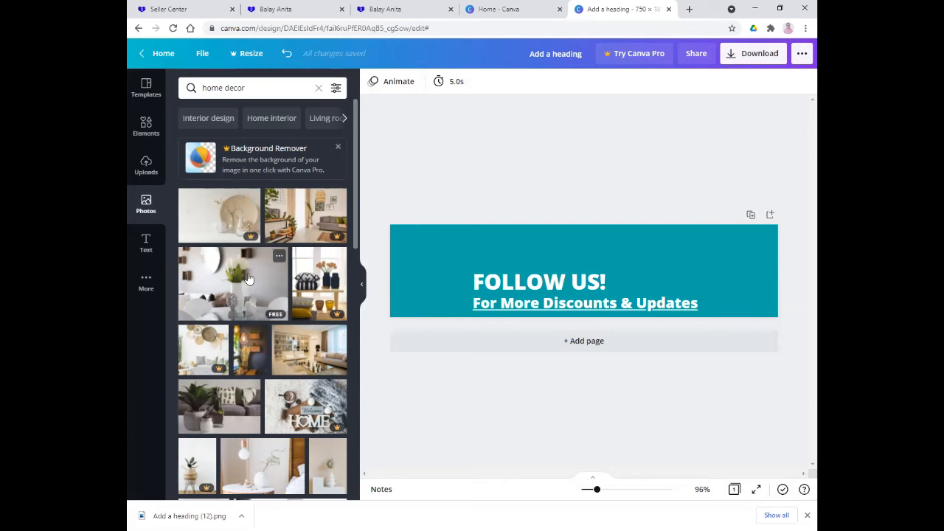
pyautogui.moveTo(248, 278); pyautogui.dragTo(734, 265)
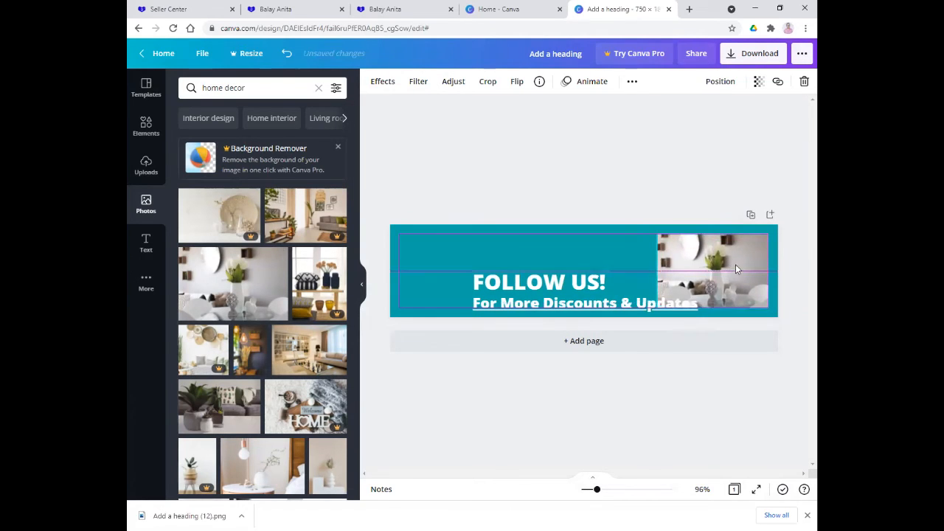
pyautogui.moveTo(660, 266); pyautogui.dragTo(449, 278)
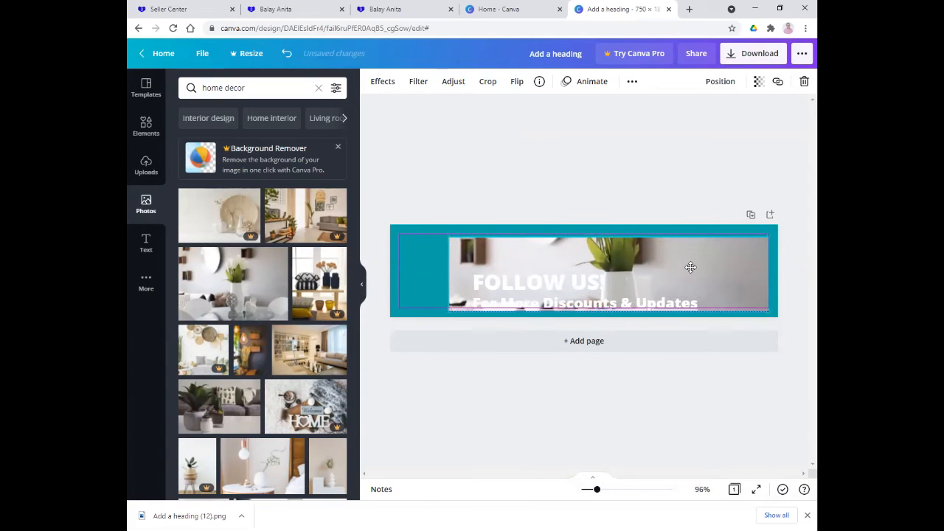
# - Set the text colour of "FOLLOW US!" and "For More Discounts & Updates" to black
pyautogui.click(567, 285)
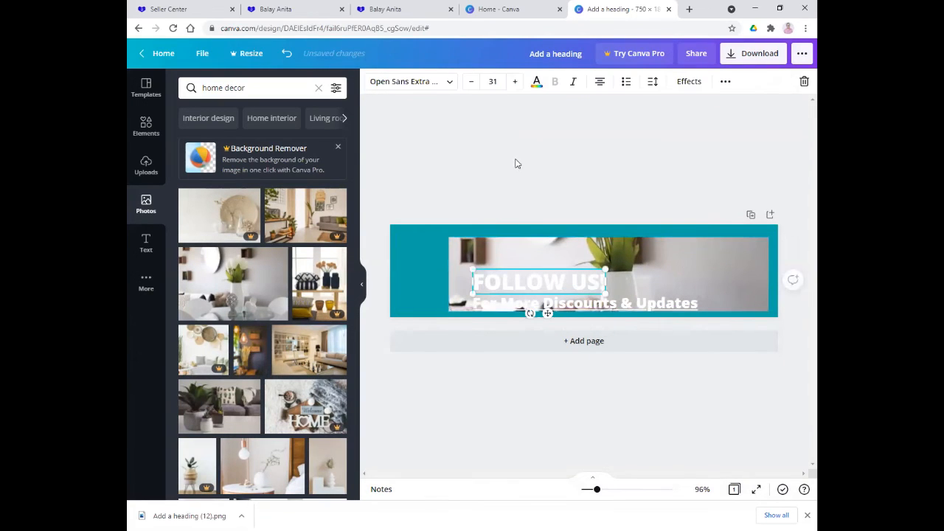
pyautogui.click(536, 81)
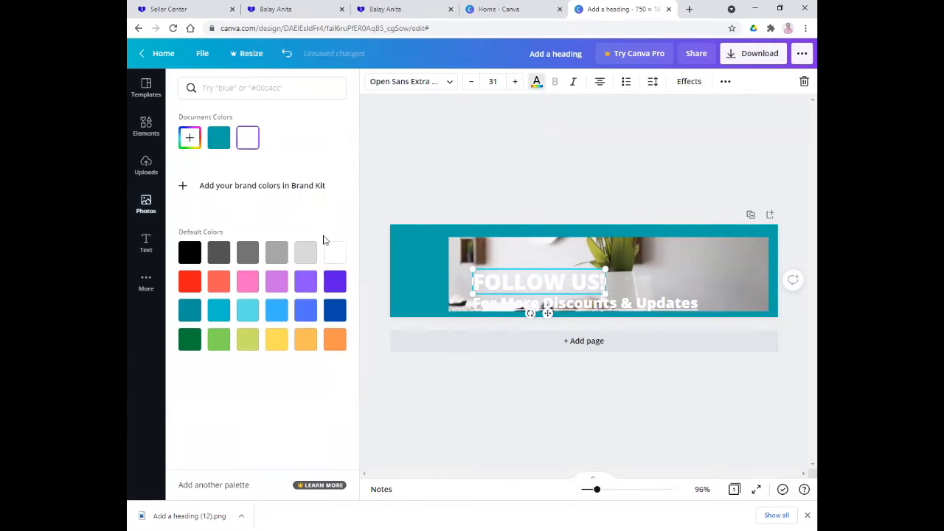
pyautogui.click(189, 255)
pyautogui.click(502, 307)
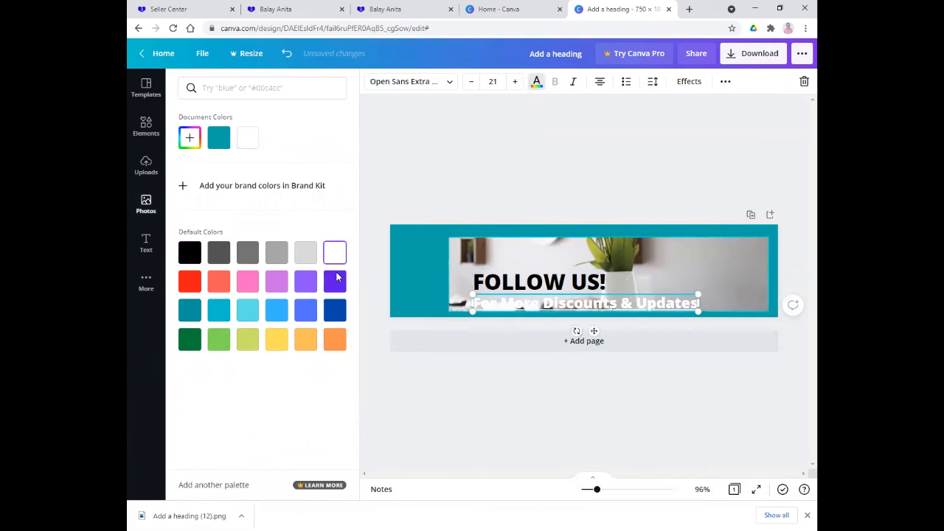
pyautogui.click(189, 252)
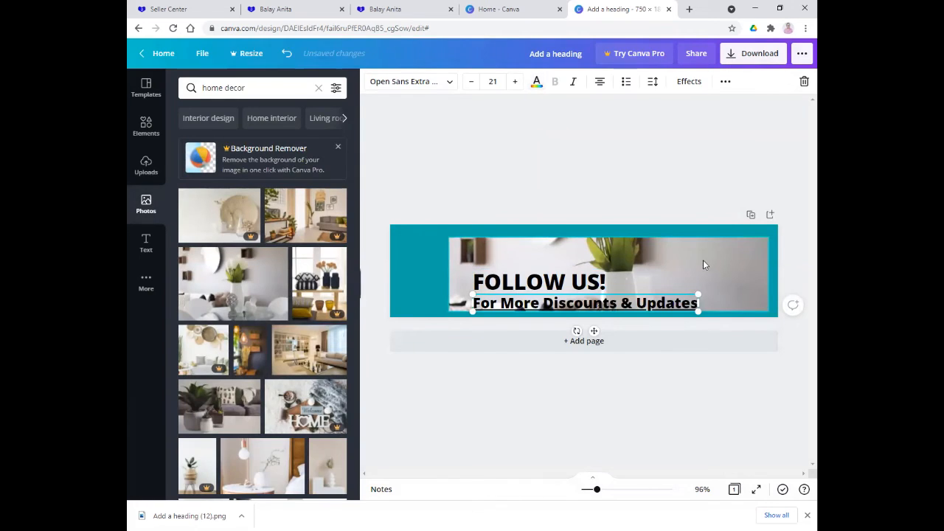
# - Delete the home decor photo from the banner
pyautogui.click(703, 264)
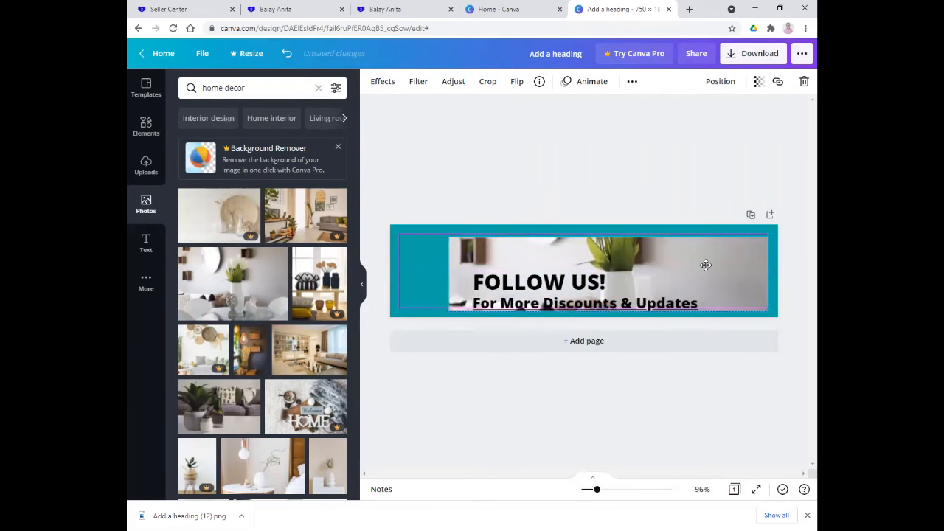
pyautogui.click(704, 264)
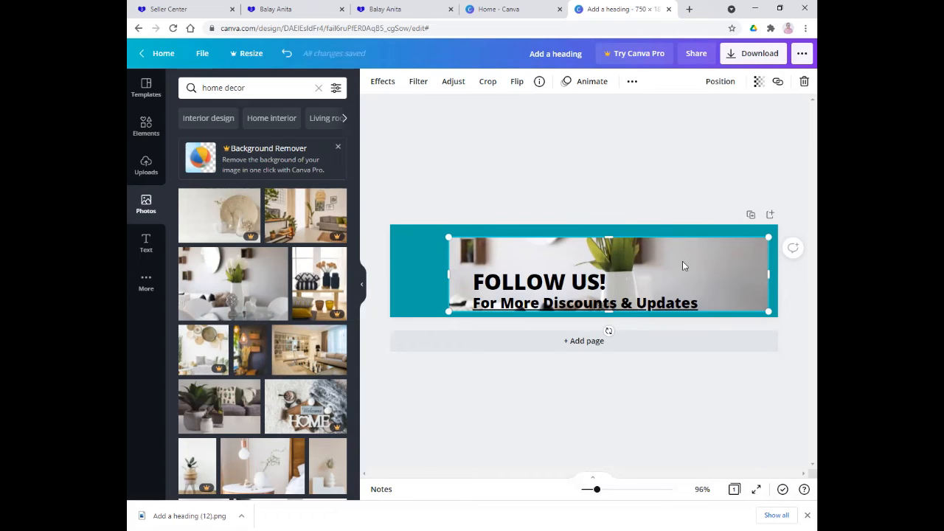
pyautogui.press('Delete')
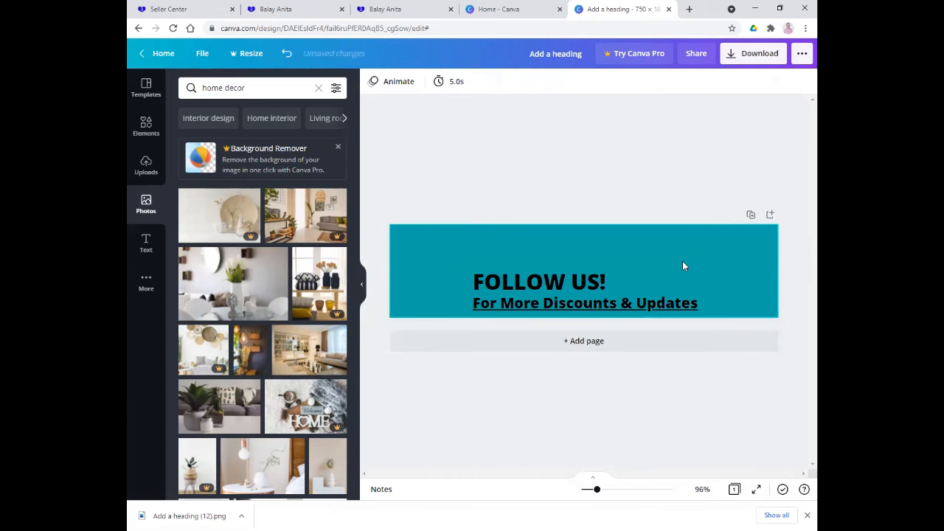
# - Set the text colour of "FOLLOW US!" and "For More Discounts & Updates" to white
pyautogui.click(549, 273)
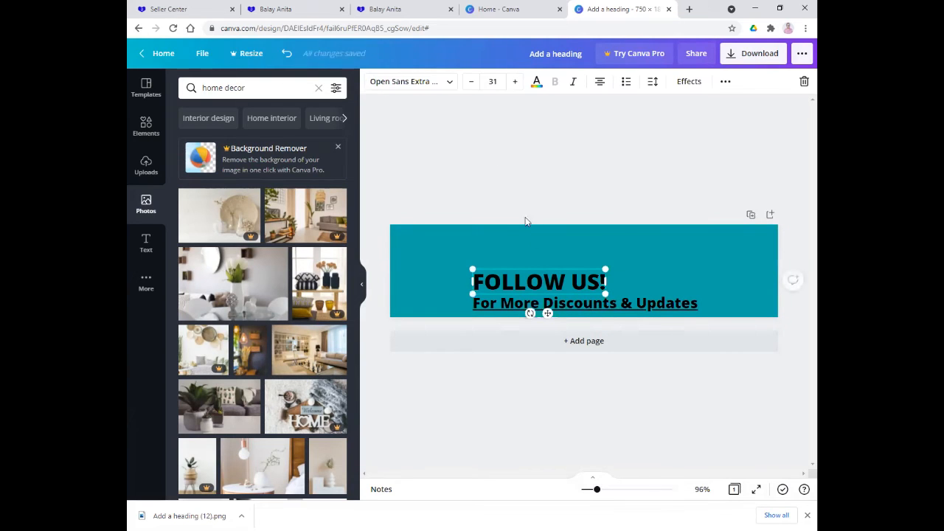
pyautogui.click(536, 82)
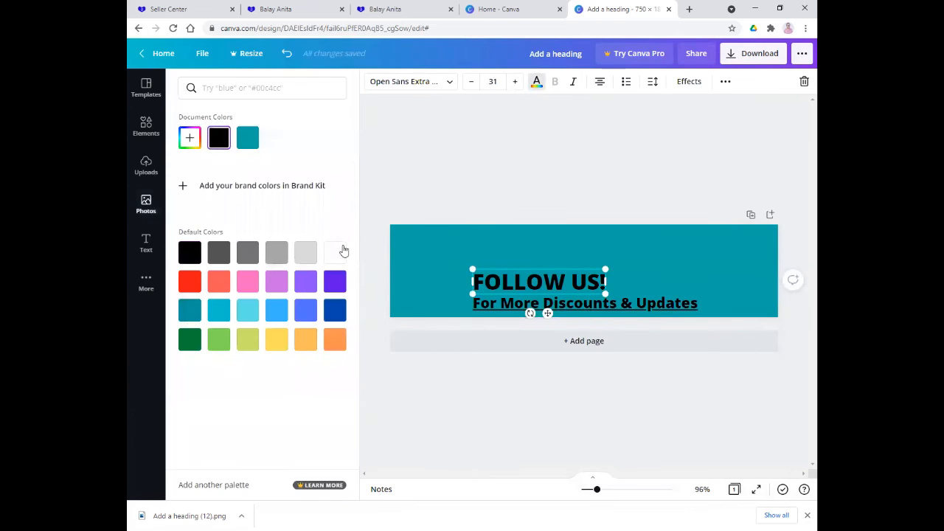
pyautogui.click(335, 253)
pyautogui.click(520, 307)
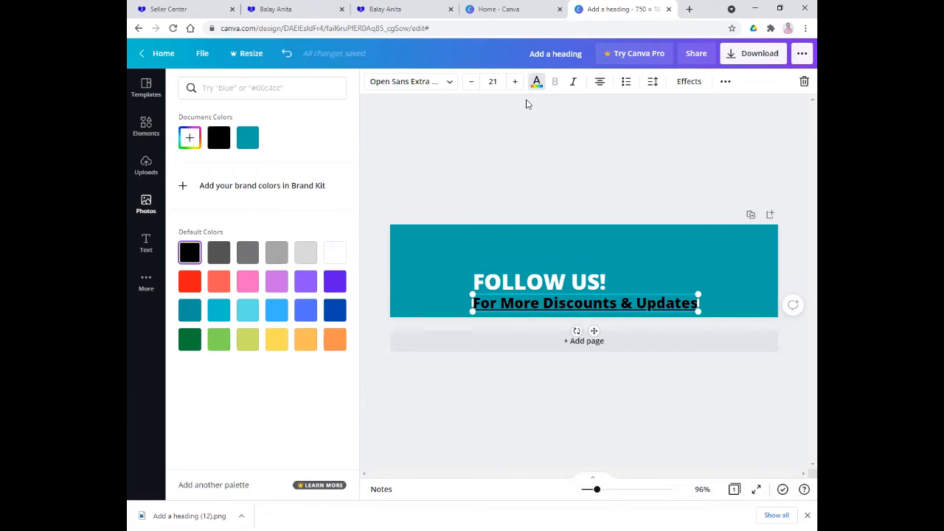
pyautogui.click(537, 81)
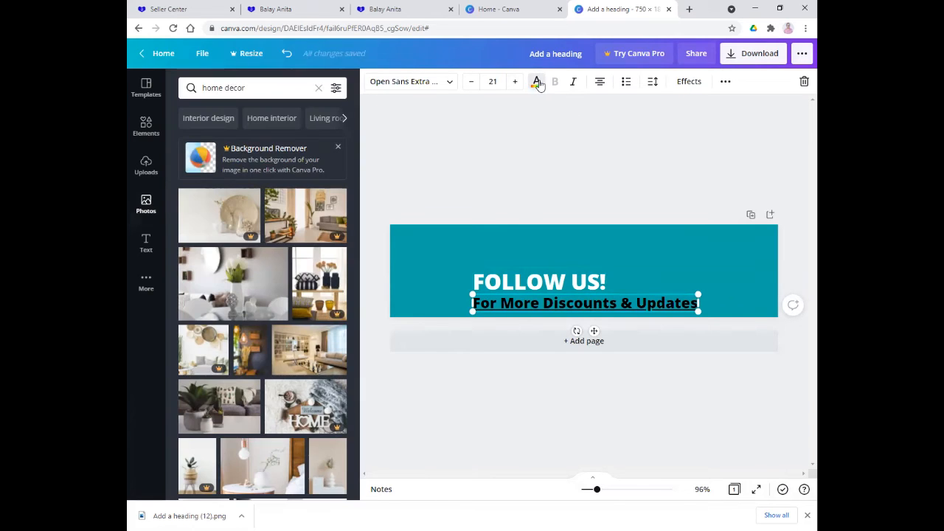
pyautogui.click(537, 82)
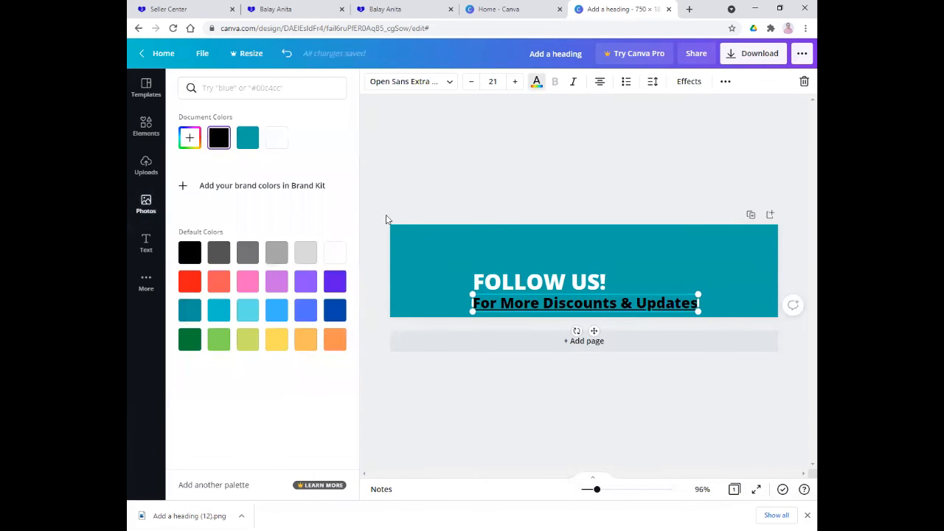
pyautogui.click(334, 252)
pyautogui.click(516, 192)
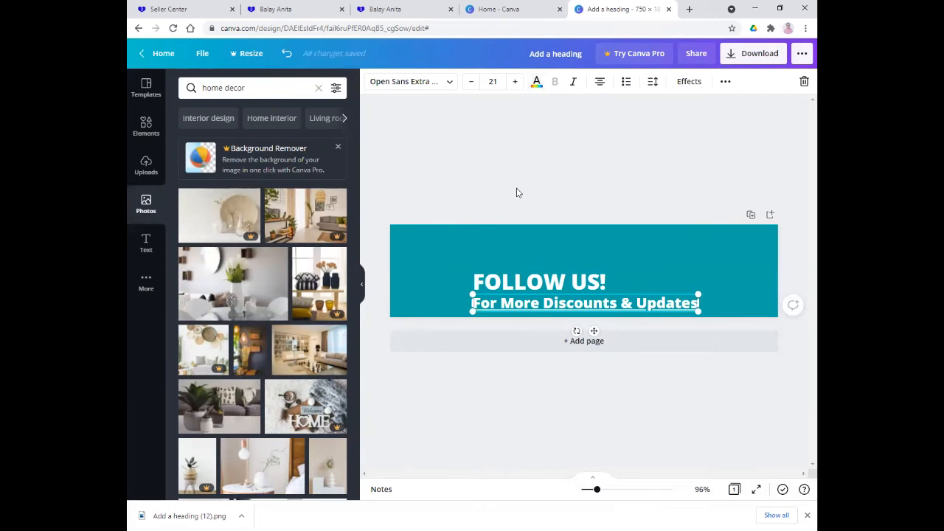
pyautogui.click(544, 237)
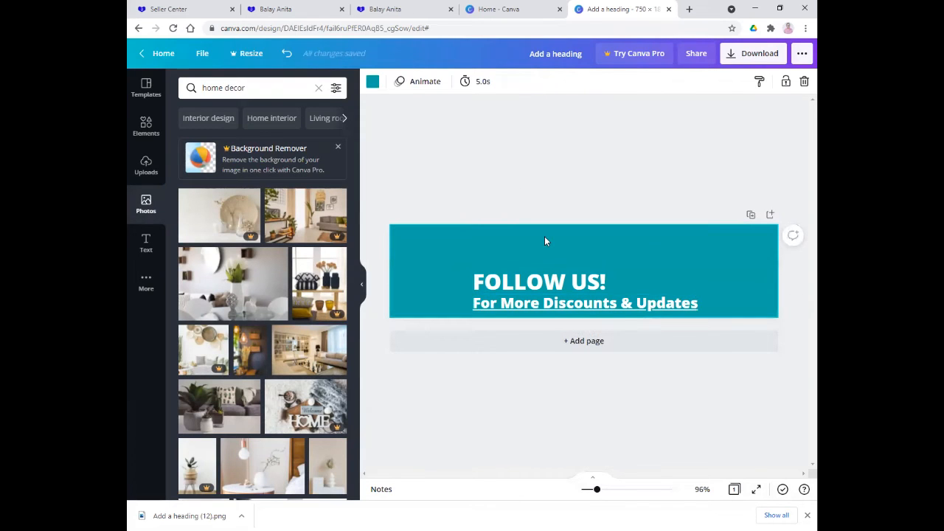
pyautogui.click(514, 305)
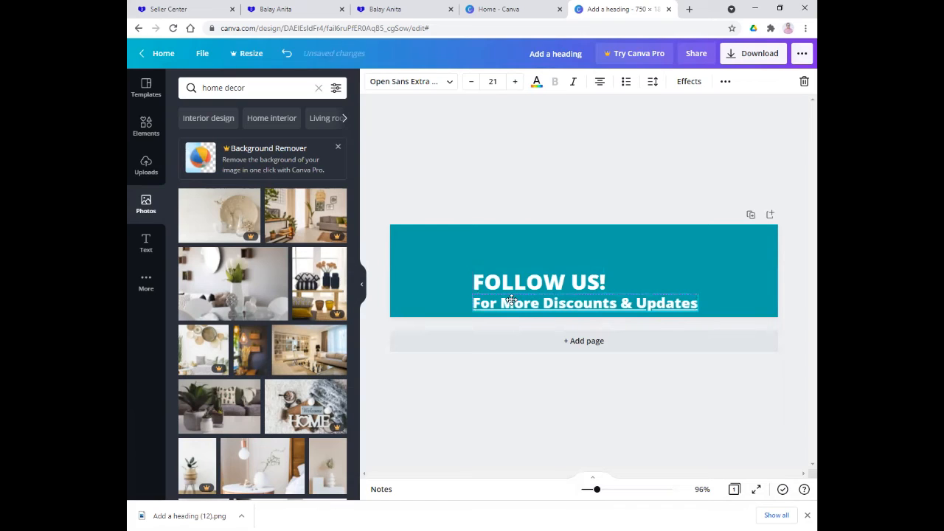
pyautogui.click(540, 172)
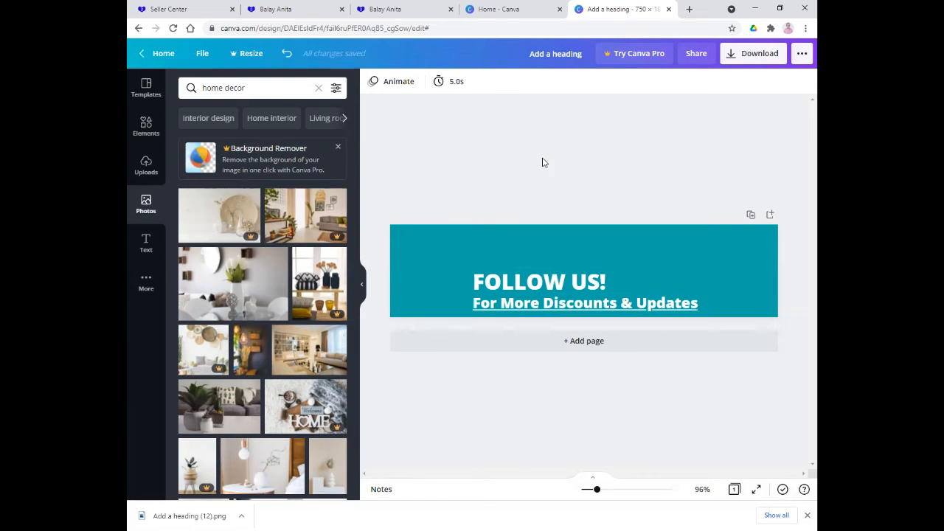
# - Switch to the Lazada Store Builder and check the required PC version size of the store header image
pyautogui.click(506, 15)
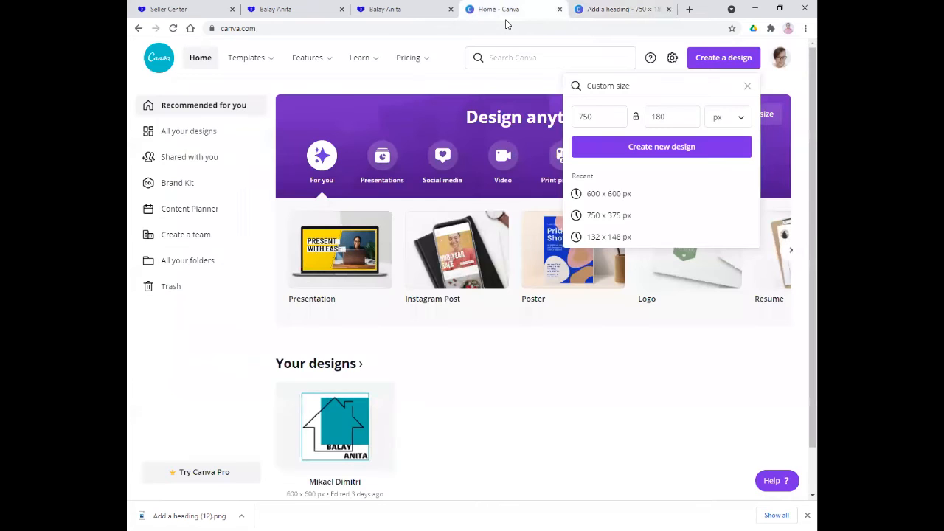
pyautogui.click(612, 9)
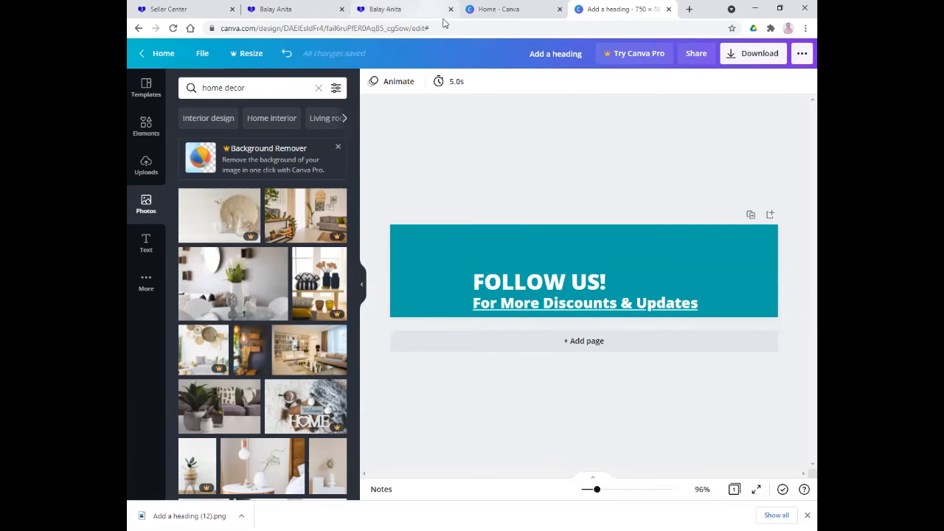
pyautogui.click(254, 10)
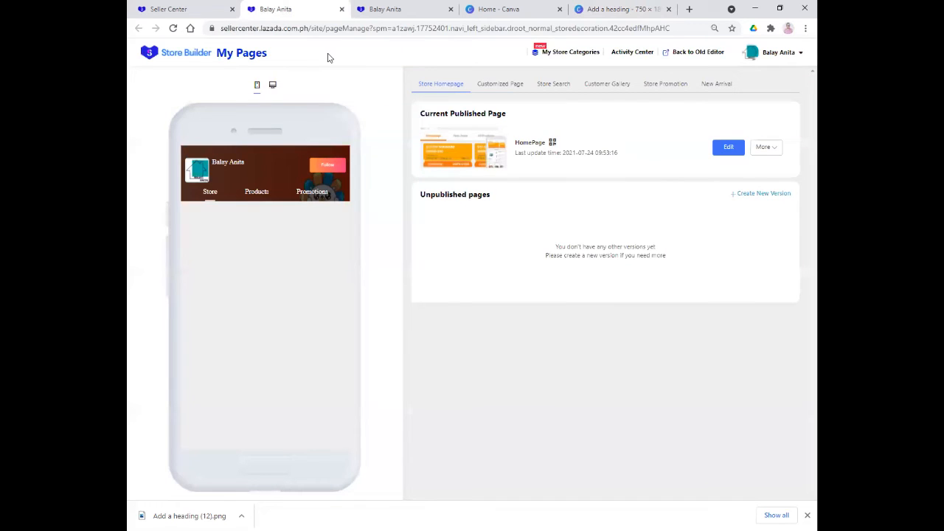
pyautogui.hotkey('ctrl', 'Tab')
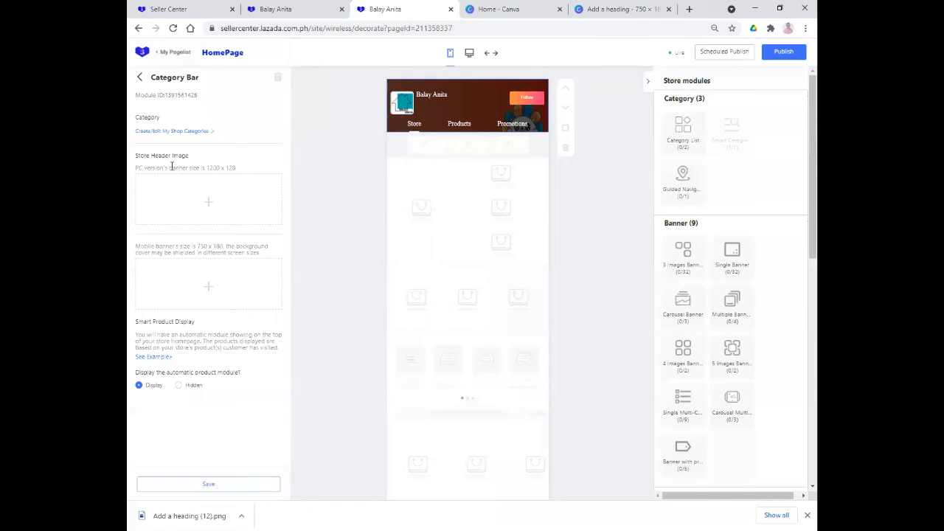
pyautogui.moveTo(207, 168); pyautogui.dragTo(249, 171)
# - Switch to the Canva home page and create a new custom-size design of 1200 x 128 px
pyautogui.click(489, 15)
pyautogui.click(596, 118)
pyautogui.doubleClick(595, 118)
pyautogui.write('1200')
pyautogui.click(659, 116)
pyautogui.doubleClick(652, 117)
pyautogui.write('128')
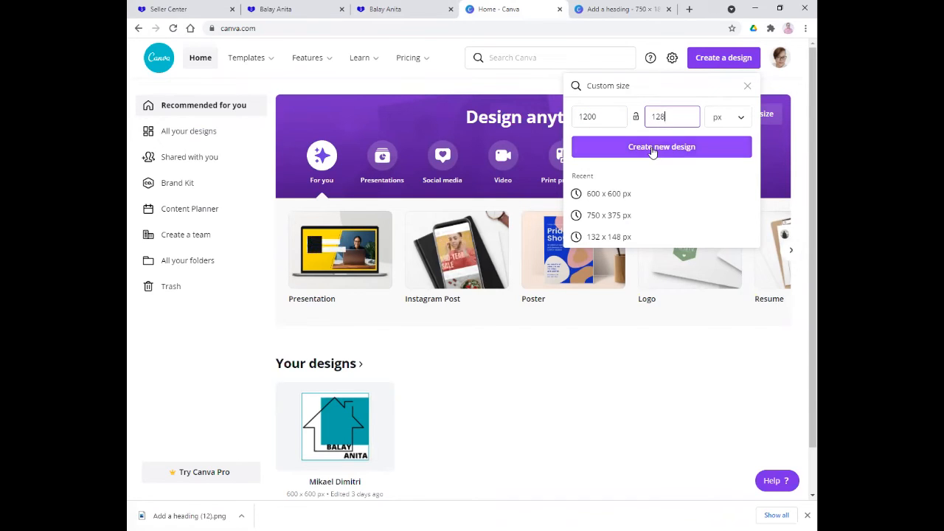
pyautogui.click(651, 147)
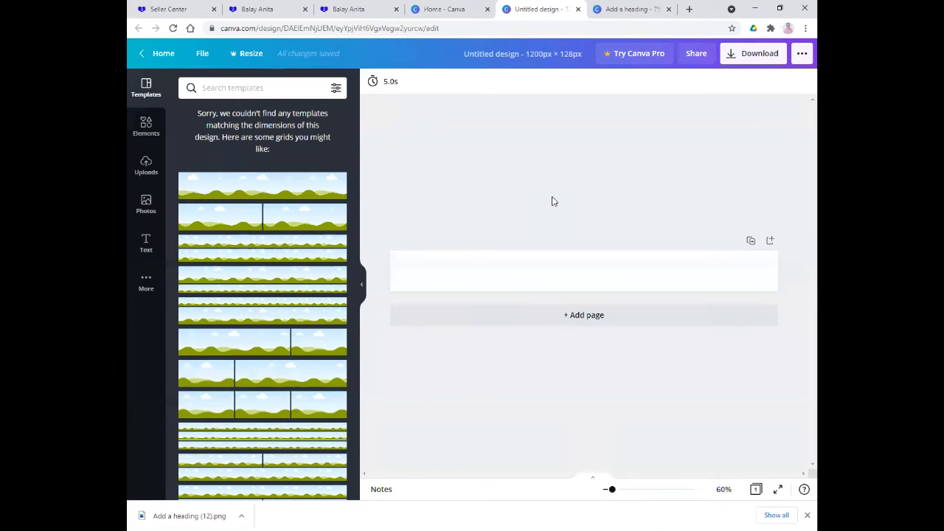
# - Browse the suggested grid layouts for the blank 1200 x 128 px design
pyautogui.click(507, 261)
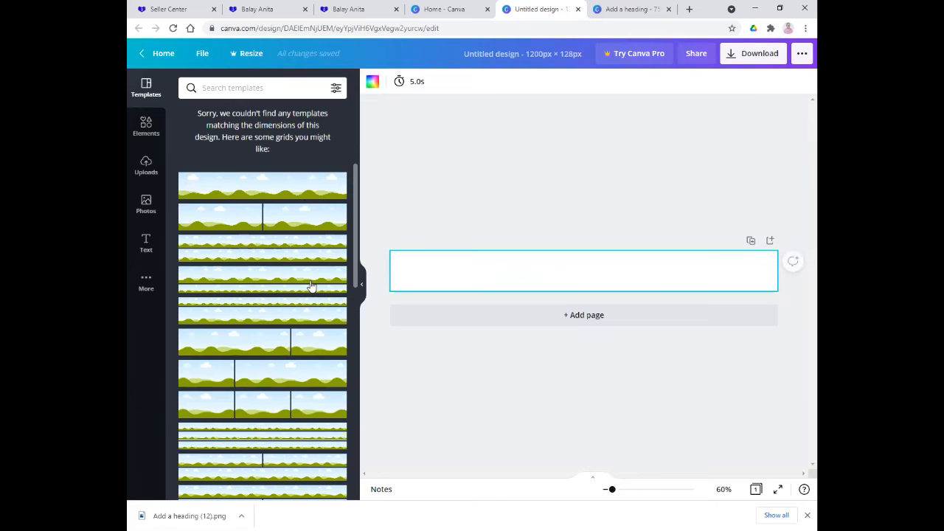
pyautogui.scroll(-5, 310, 284)
pyautogui.scroll(-5, 311, 284)
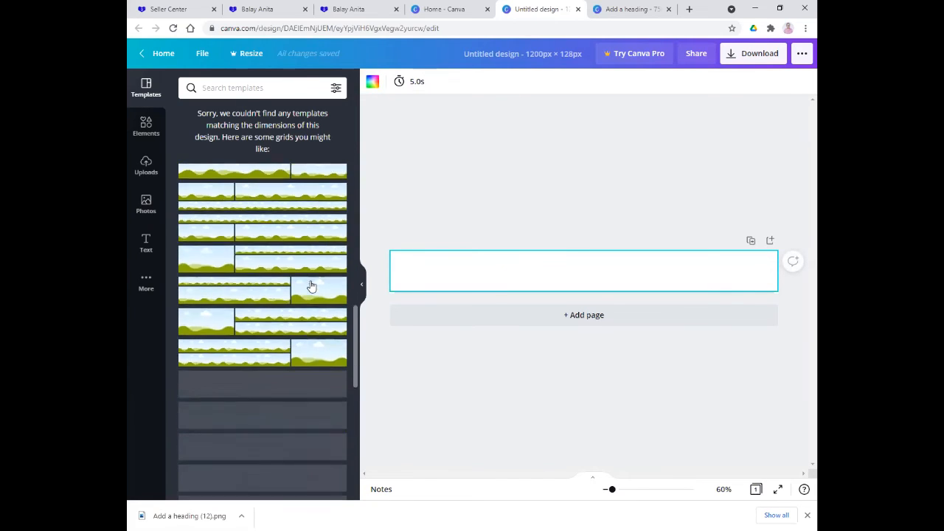
pyautogui.scroll(-5, 310, 285)
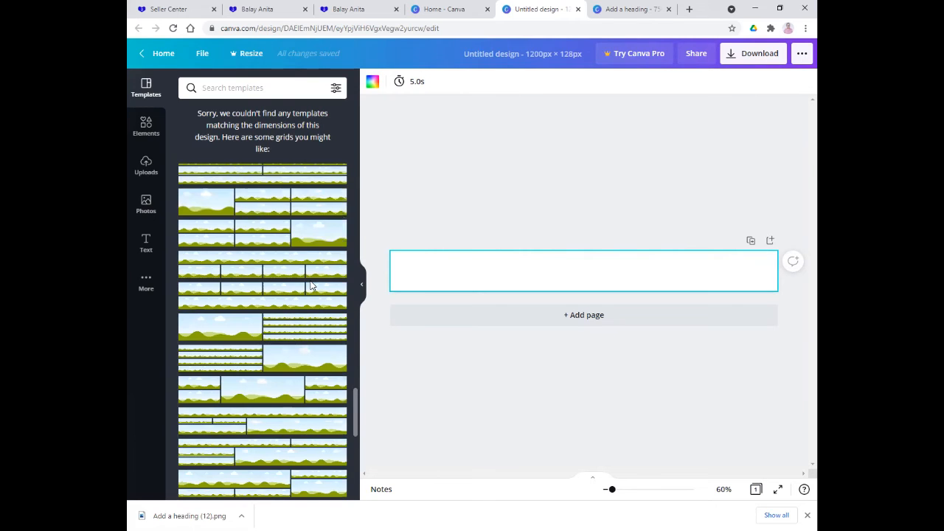
pyautogui.scroll(-5, 310, 285)
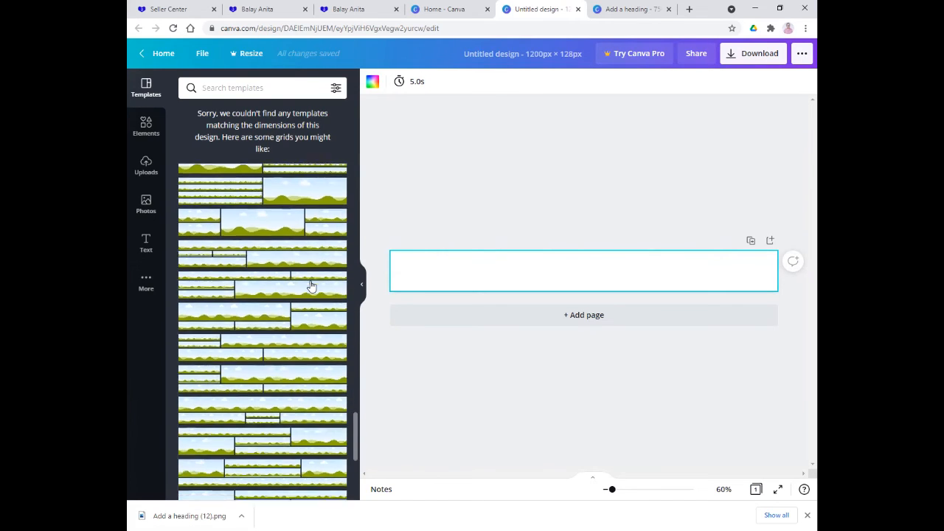
pyautogui.scroll(10, 311, 286)
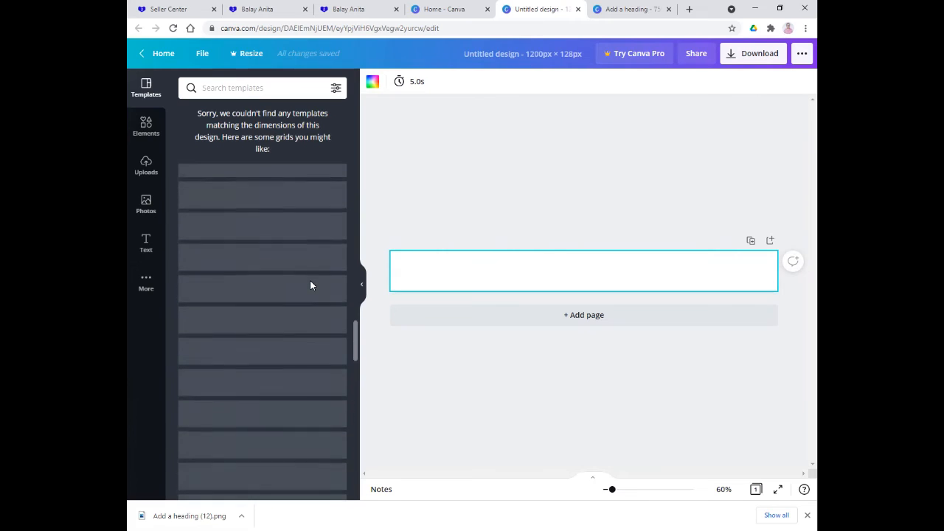
pyautogui.scroll(5, 311, 286)
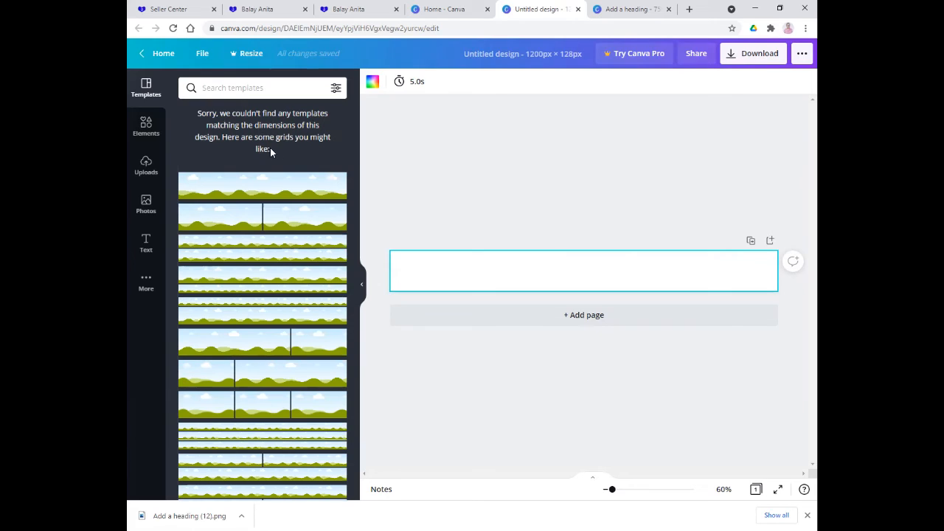
# - Set the blank banner's background colour to teal #00a8a8
pyautogui.click(469, 153)
pyautogui.click(472, 273)
pyautogui.click(498, 199)
pyautogui.click(486, 271)
pyautogui.click(372, 84)
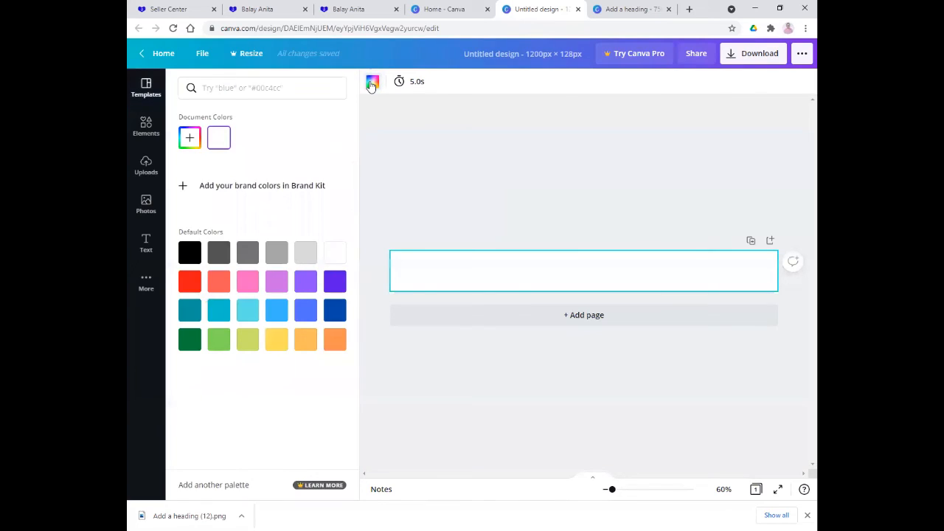
pyautogui.click(264, 87)
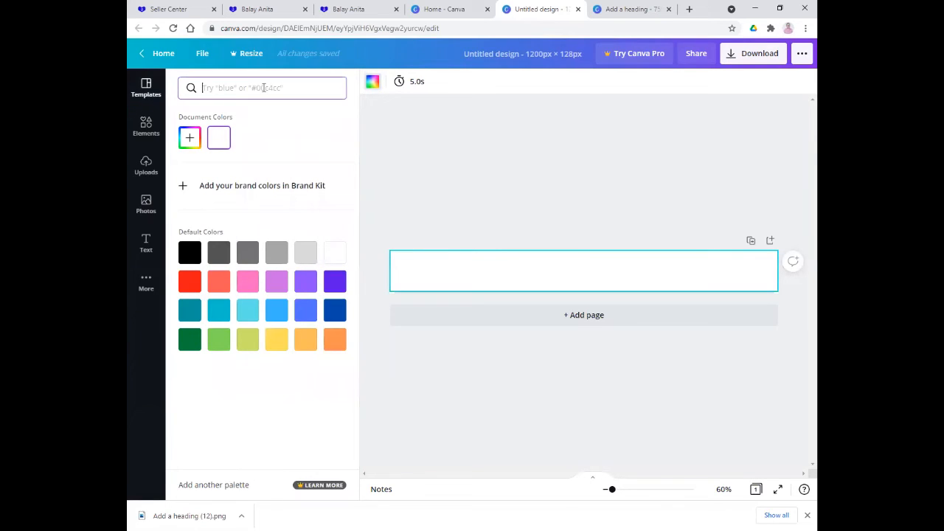
pyautogui.write('#00a8a8')
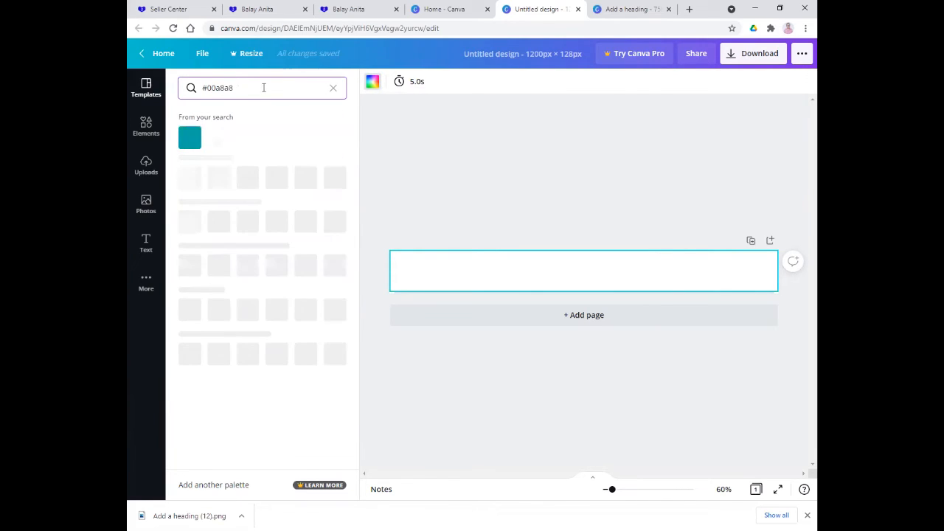
pyautogui.click(189, 137)
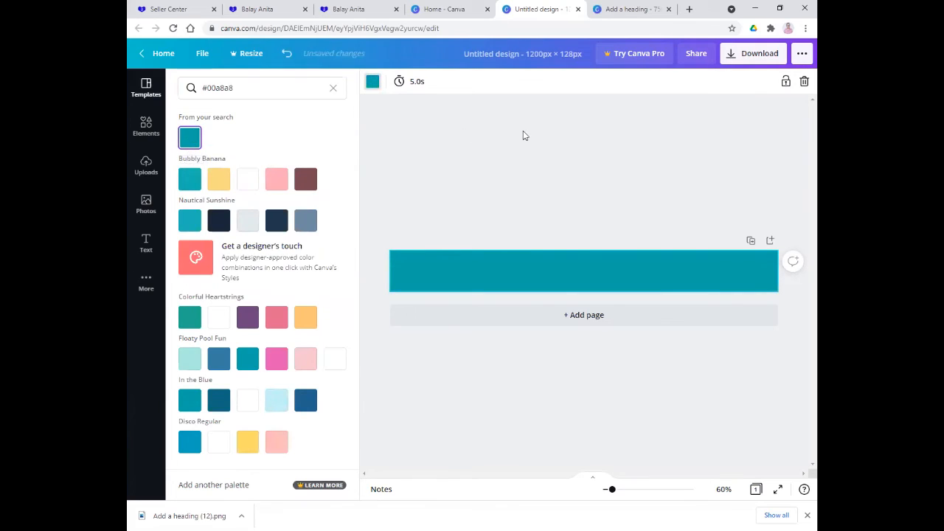
pyautogui.click(524, 136)
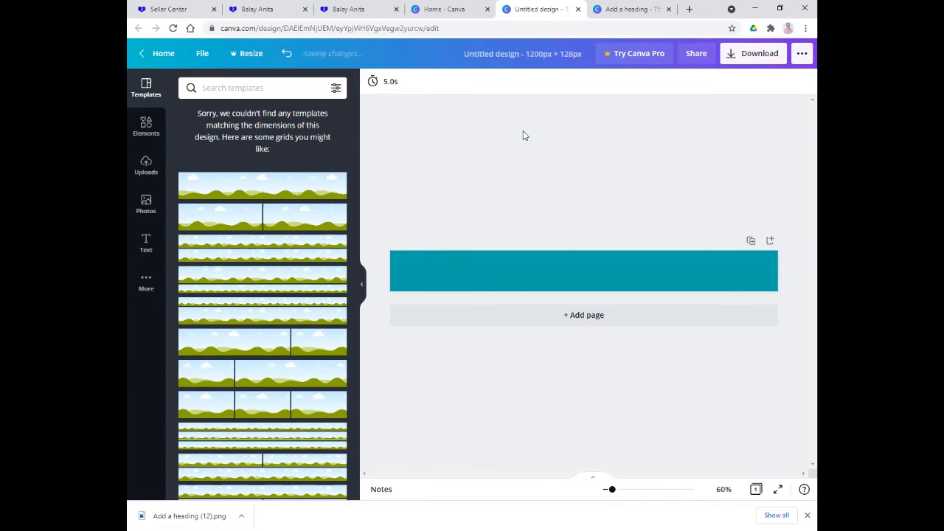
# - Add a heading to the teal banner, set its font size to 50, and move it into the banner's right half
pyautogui.click(557, 272)
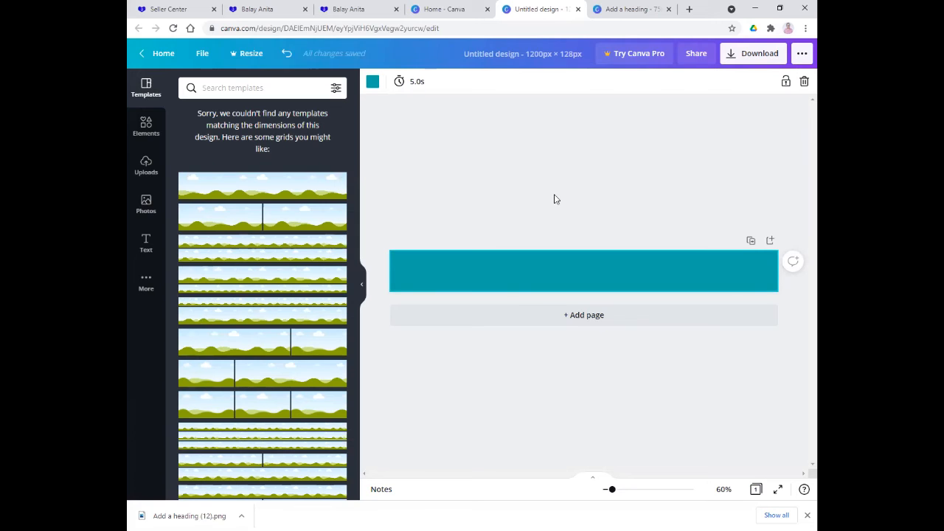
pyautogui.click(144, 243)
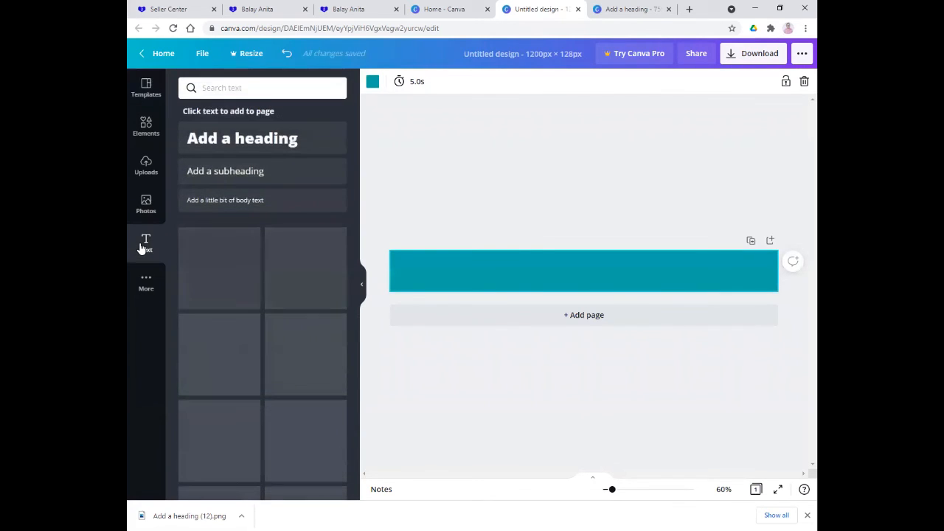
pyautogui.click(231, 140)
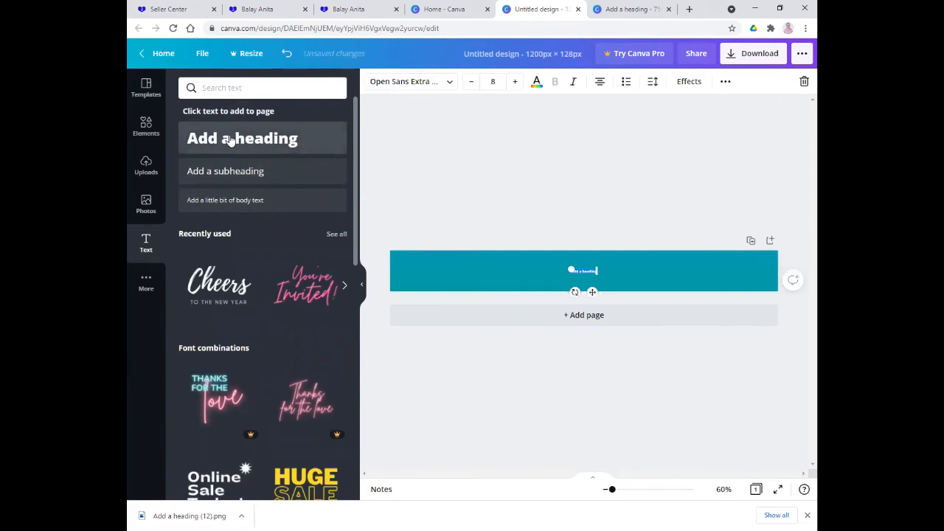
pyautogui.click(502, 81)
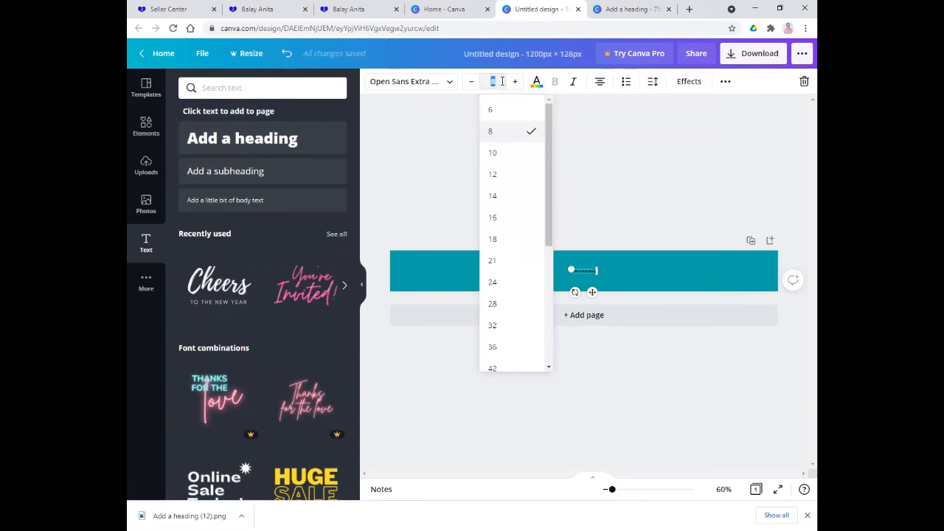
pyautogui.press('Return')
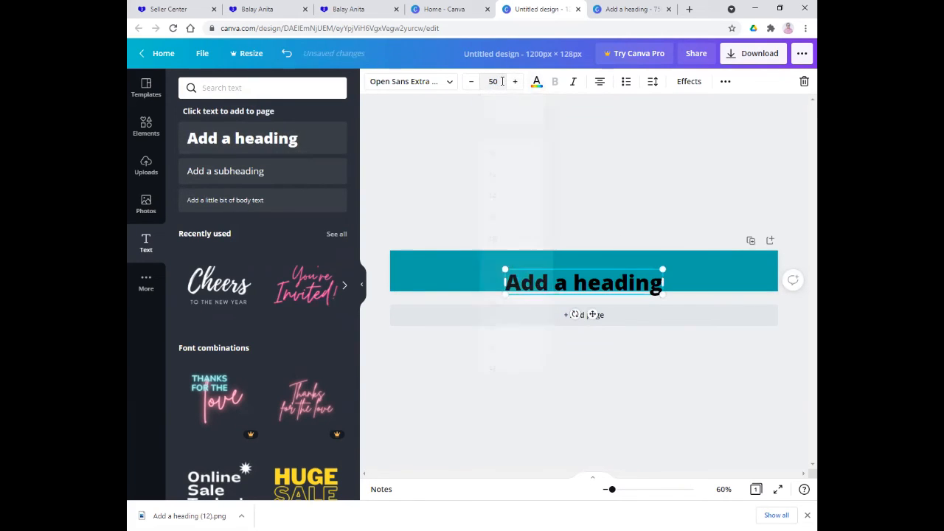
pyautogui.click(616, 160)
pyautogui.moveTo(634, 278); pyautogui.dragTo(694, 266)
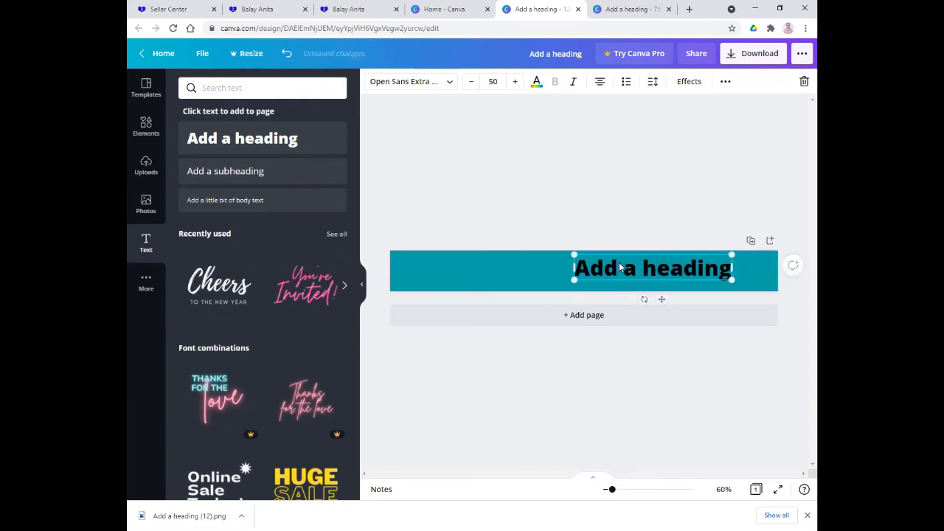
# - Replace the placeholder heading text with "FOLLOW US"
pyautogui.doubleClick(579, 271)
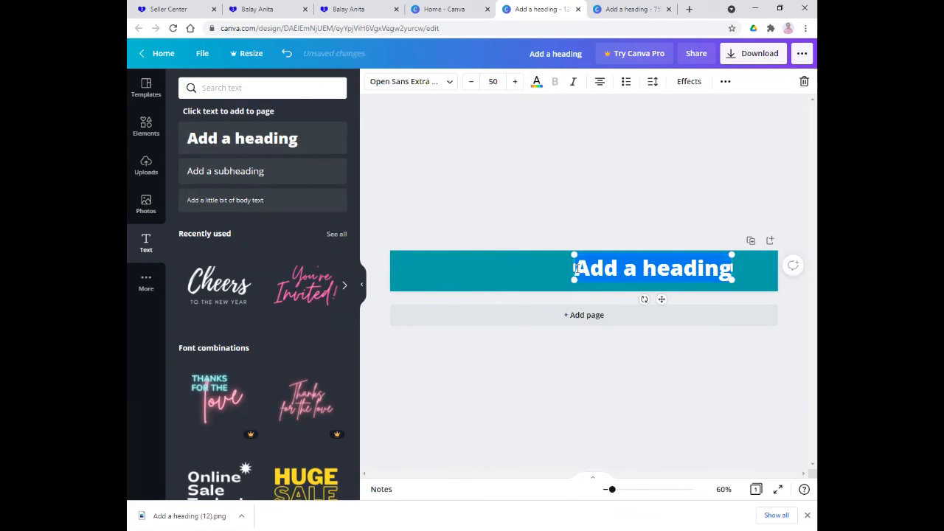
pyautogui.write('FPO')
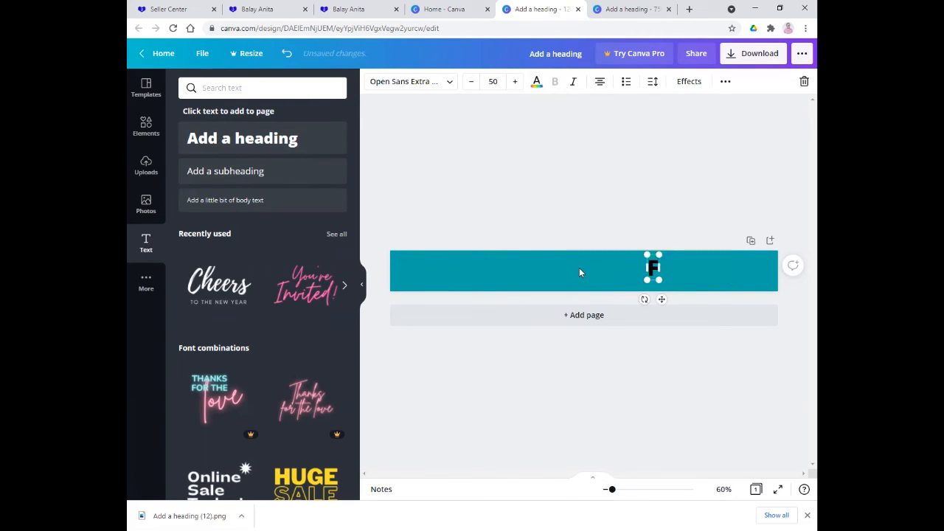
pyautogui.press('BackSpace')
pyautogui.press('BackSpace')
pyautogui.write('OLLOW US')
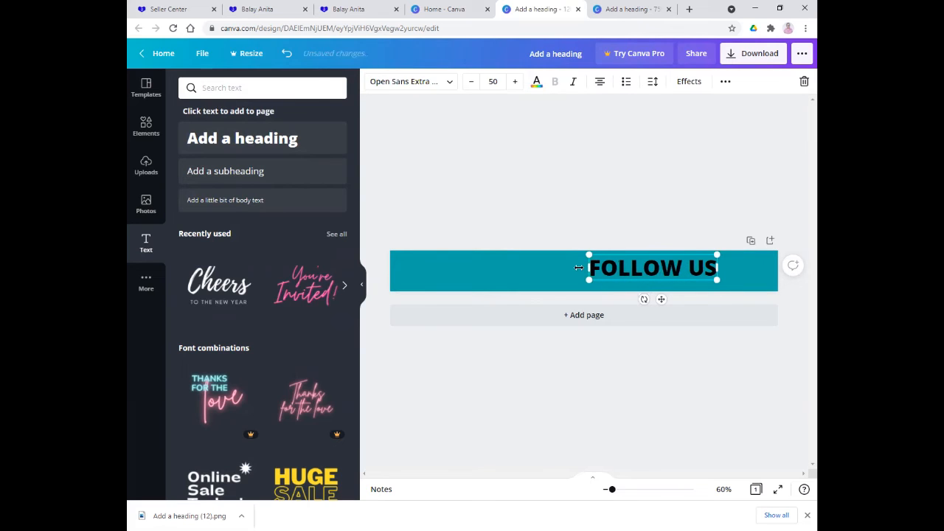
# - Add an exclamation mark to the end of the FOLLOW US heading and move the heading slightly up and left
pyautogui.write('!')
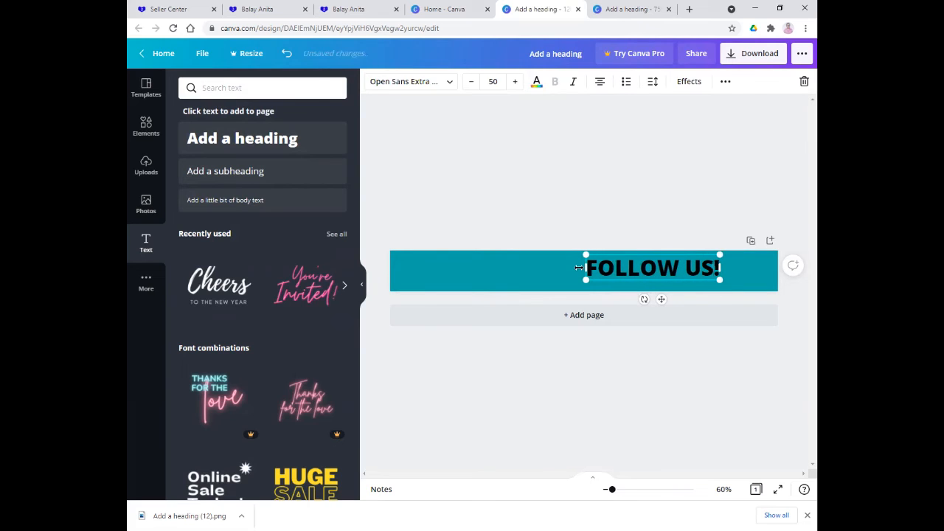
pyautogui.click(666, 227)
pyautogui.moveTo(649, 267); pyautogui.dragTo(623, 263)
pyautogui.click(573, 249)
# - Duplicate the "FOLLOW US!" heading and place the copy in the banner's left half
pyautogui.click(580, 264)
pyautogui.hotkey('ctrl', 'c')
pyautogui.hotkey('ctrl', 'v')
pyautogui.moveTo(601, 272); pyautogui.dragTo(467, 271)
# - Replace the duplicated heading's text with "For More Discounts & Updates"
pyautogui.moveTo(531, 278); pyautogui.dragTo(417, 272)
pyautogui.press('BackSpace')
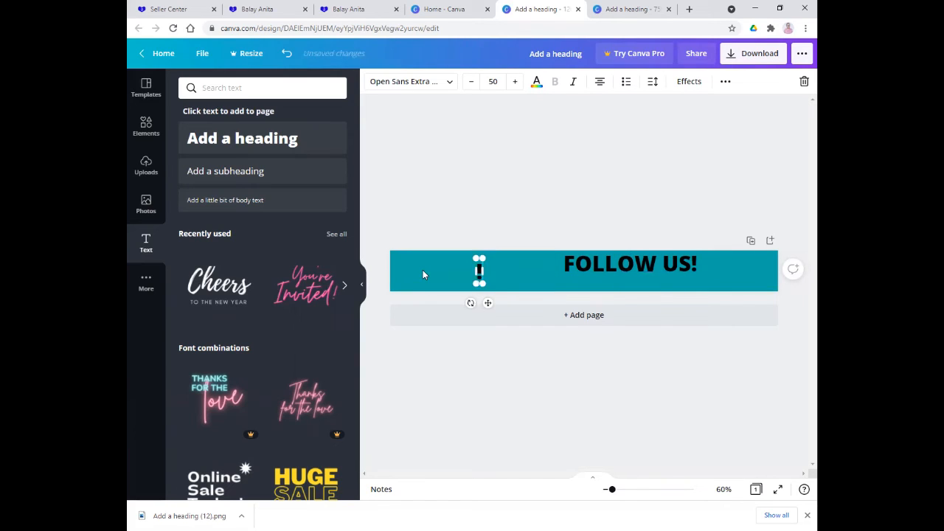
pyautogui.write('For Moew')
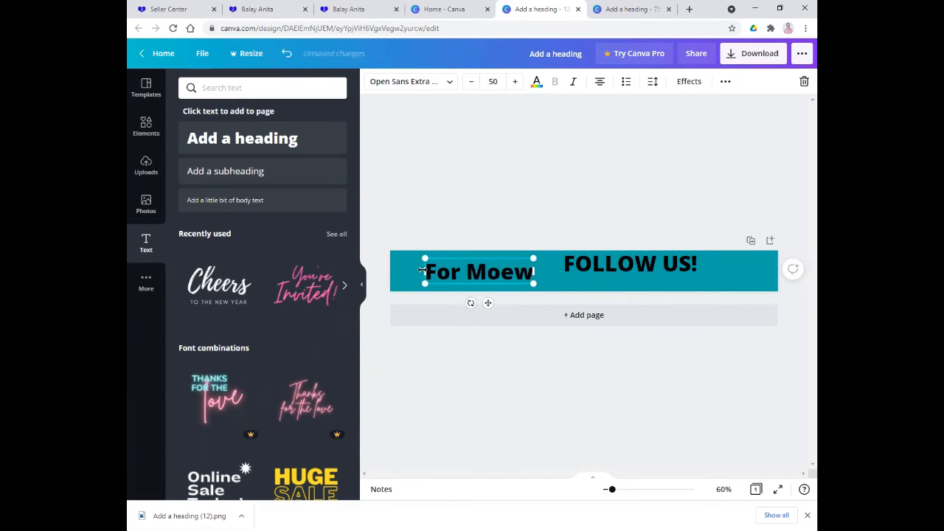
pyautogui.press('BackSpace')
pyautogui.press('BackSpace')
pyautogui.write('re Di')
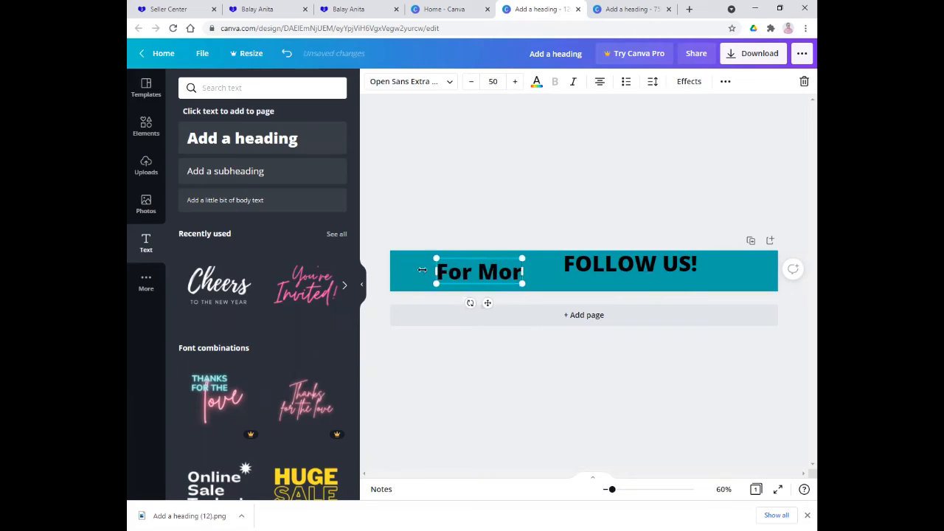
pyautogui.write('scount')
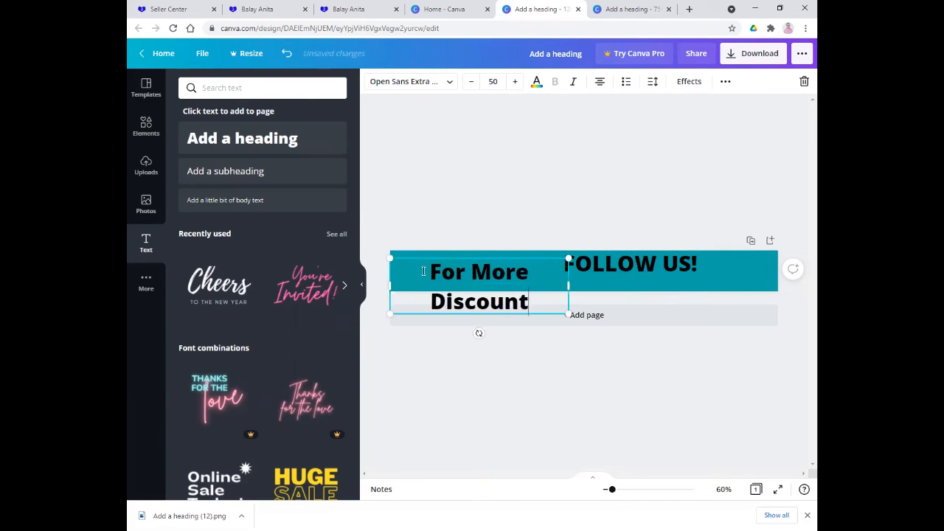
pyautogui.write('s & ')
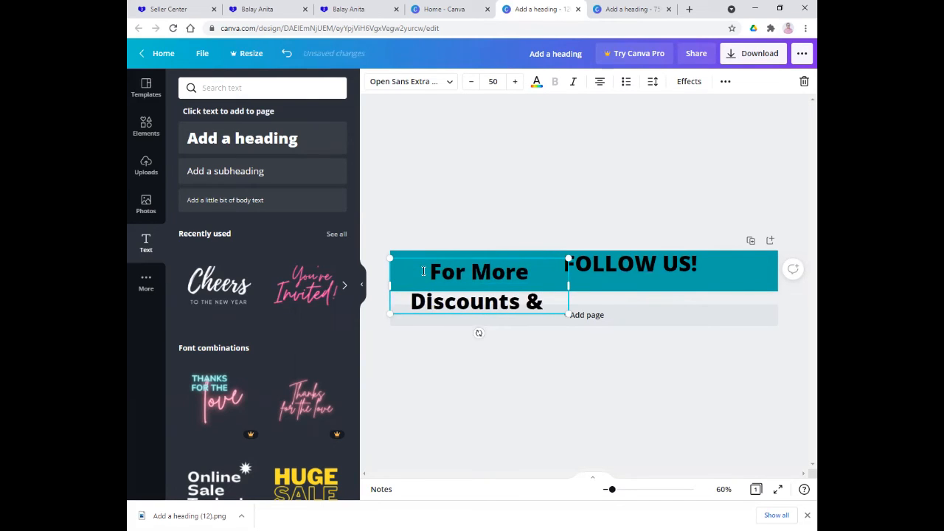
pyautogui.write('Upda')
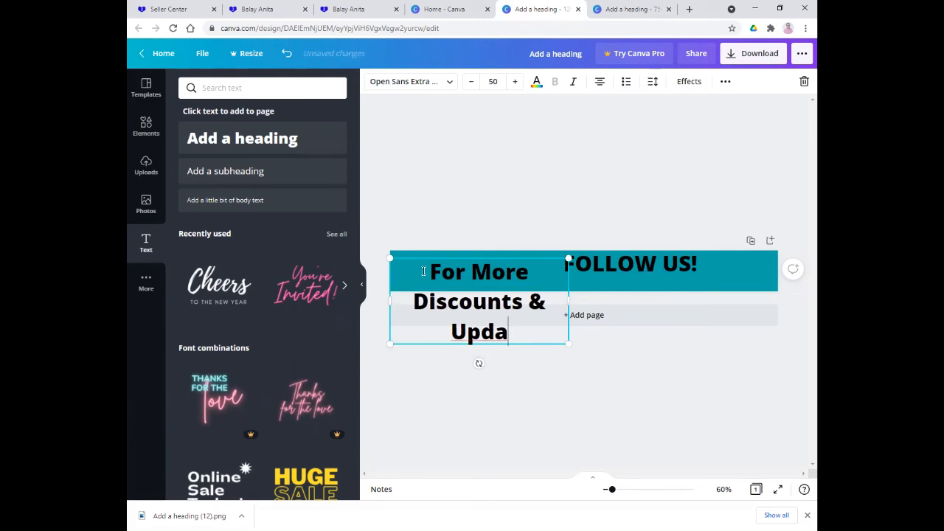
pyautogui.write('tes')
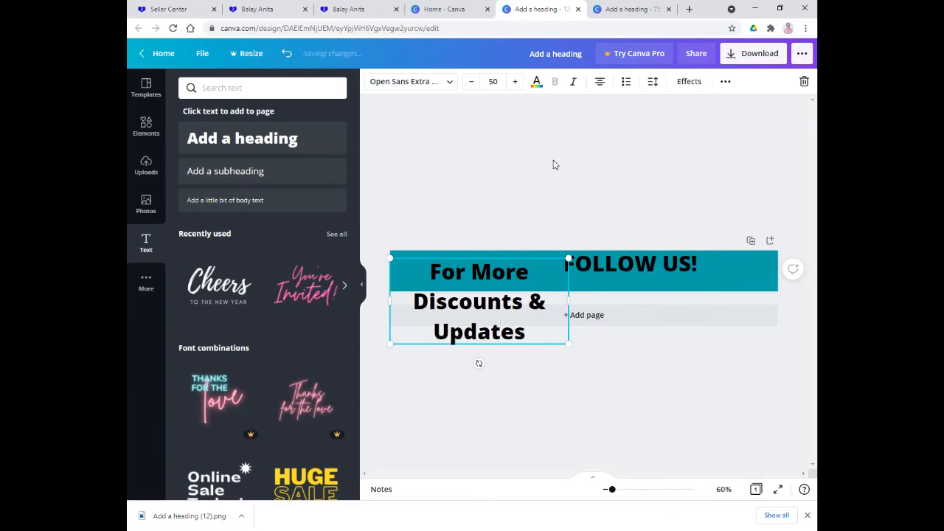
pyautogui.click(554, 164)
# - Widen the "For More Discounts & Updates" text box to fit one line, set its font size to 25, and place it beneath "FOLLOW US!"
pyautogui.click(527, 289)
pyautogui.moveTo(569, 301); pyautogui.dragTo(769, 302)
pyautogui.click(499, 84)
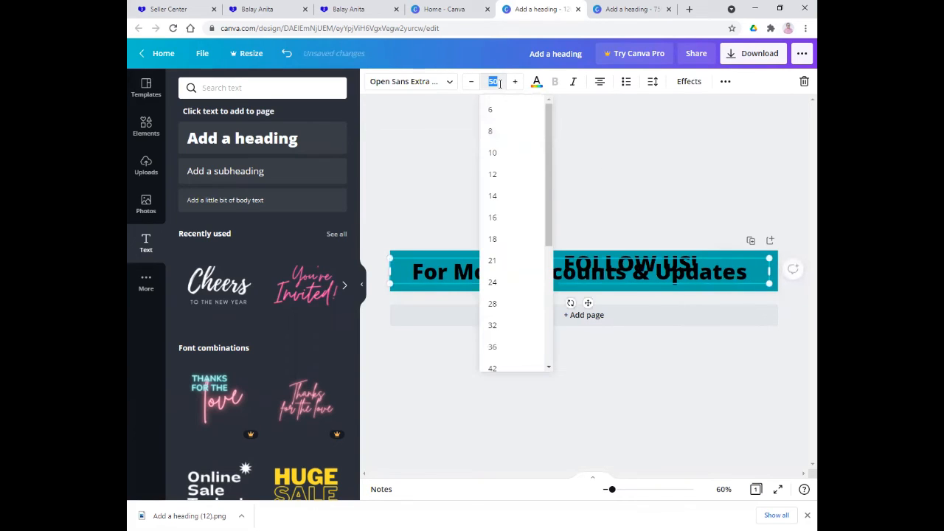
pyautogui.write('25')
pyautogui.press('Return')
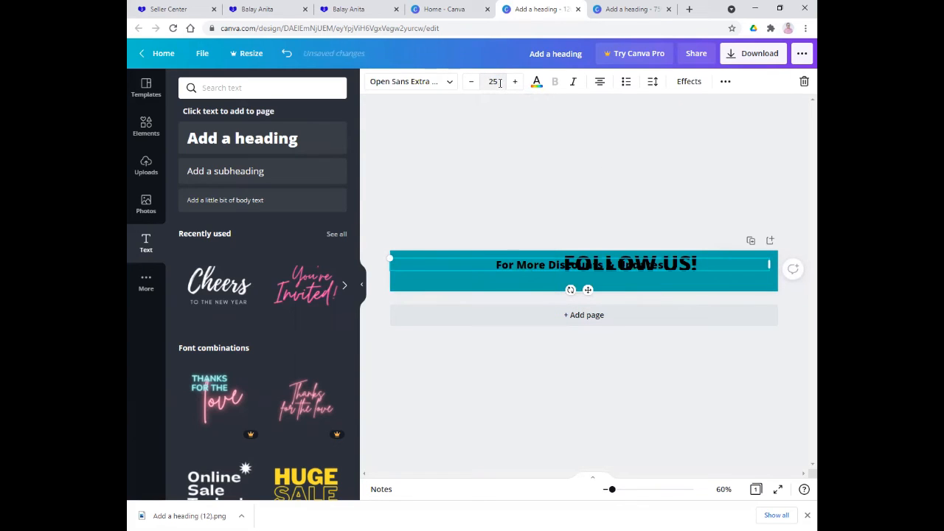
pyautogui.click(602, 268)
pyautogui.moveTo(613, 264); pyautogui.dragTo(671, 282)
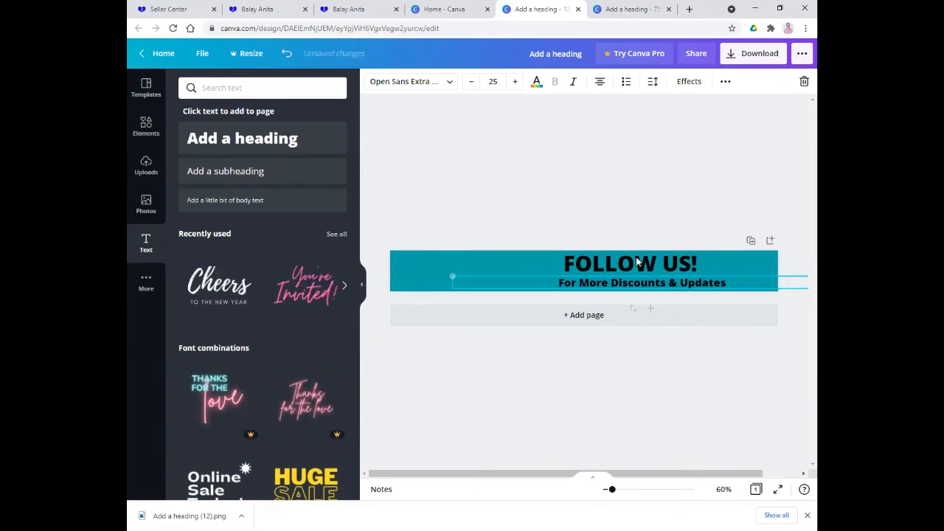
# - Set the text colour of both "For More Discounts & Updates" and "FOLLOW US!" to white
pyautogui.click(537, 82)
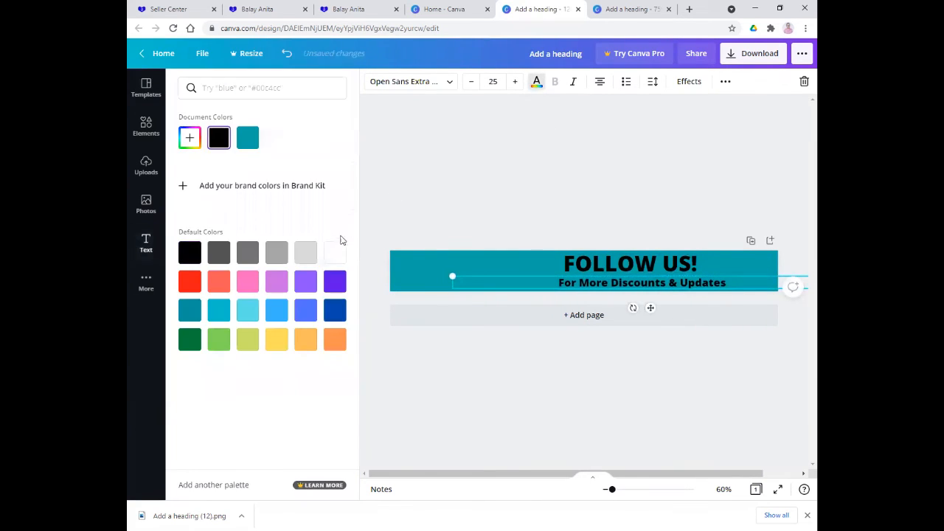
pyautogui.click(335, 252)
pyautogui.click(610, 265)
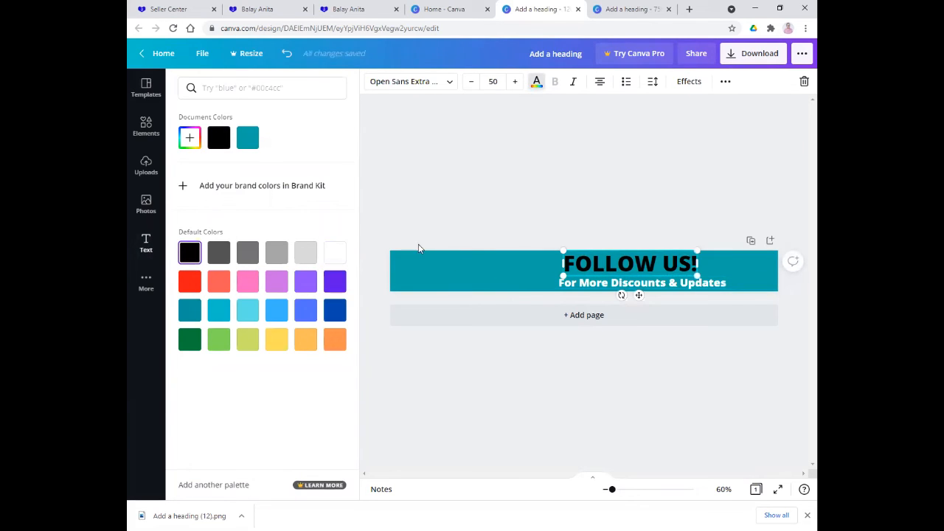
pyautogui.click(335, 252)
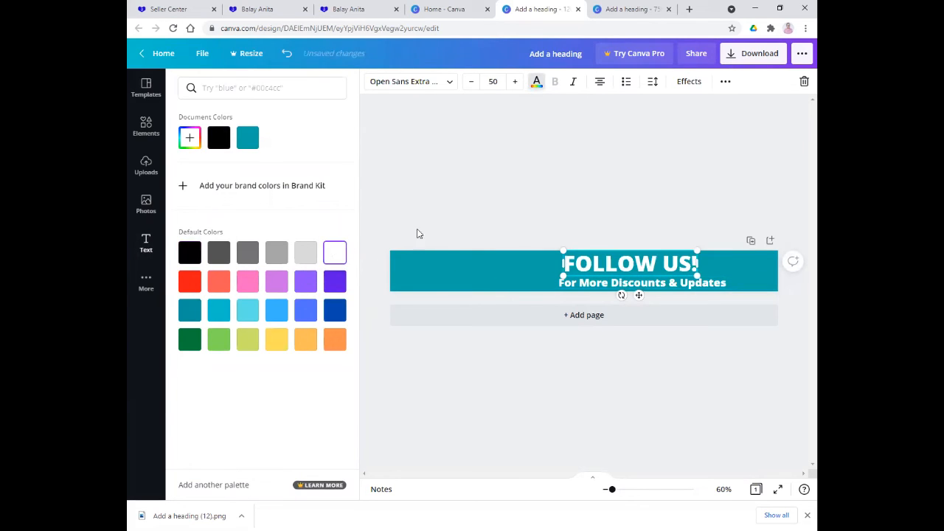
pyautogui.click(530, 205)
pyautogui.click(532, 203)
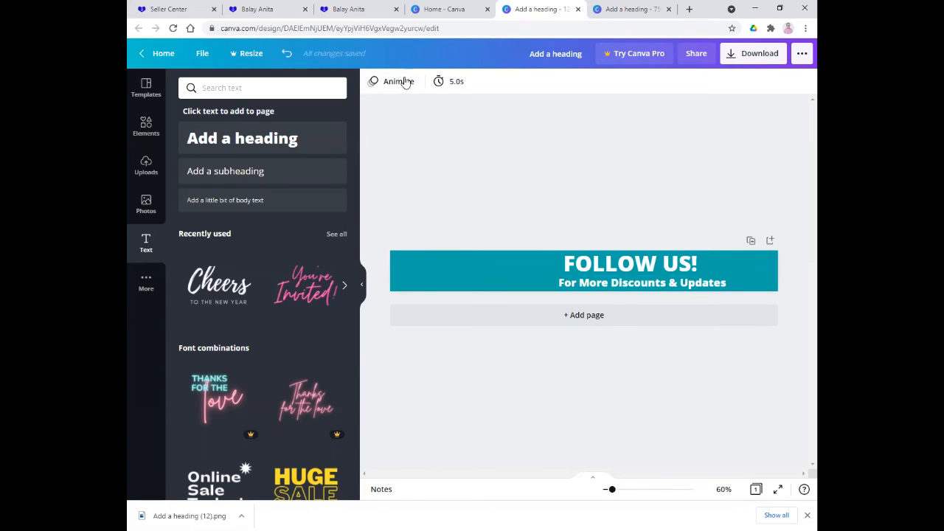
# - Switch to the Lazada store decorator and examine the store header in the homepage's PC version
pyautogui.click(370, 23)
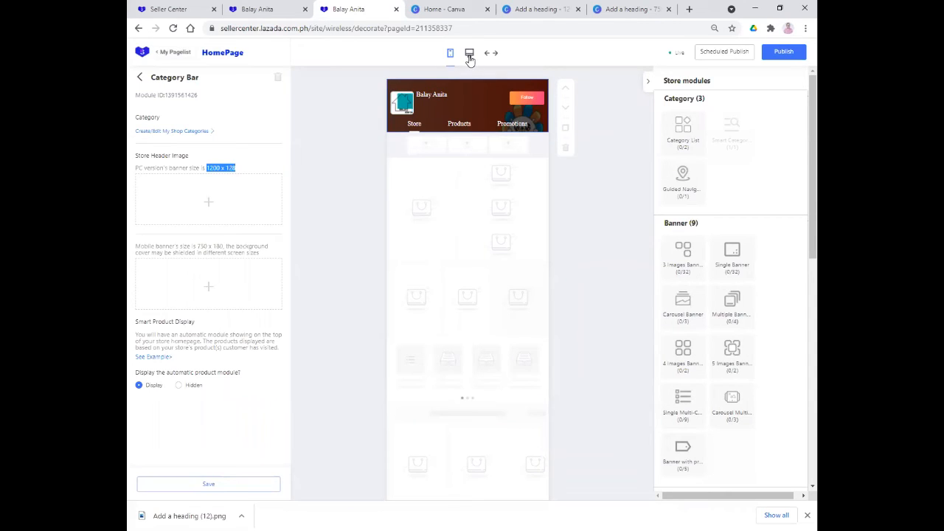
pyautogui.click(469, 57)
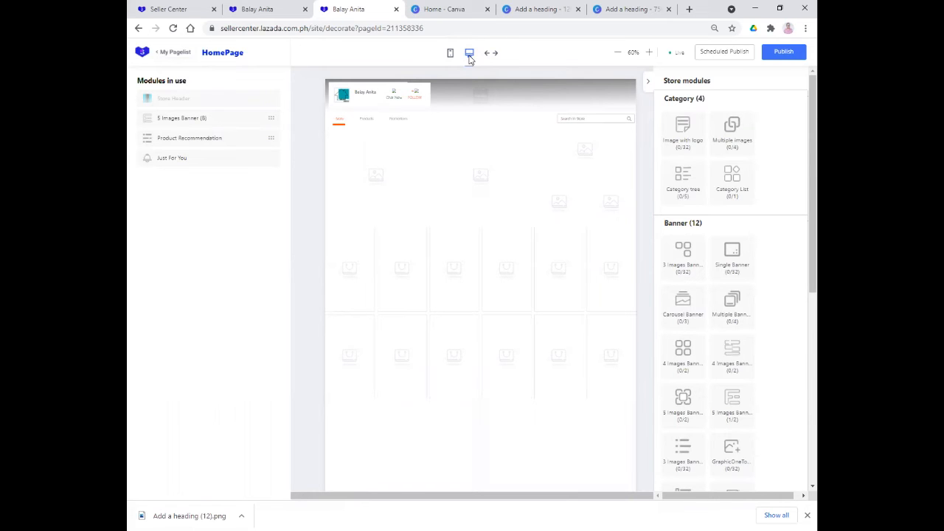
# - Switch to the 750 x 180 px Canva banner and move both text lines to its left side
pyautogui.click(614, 9)
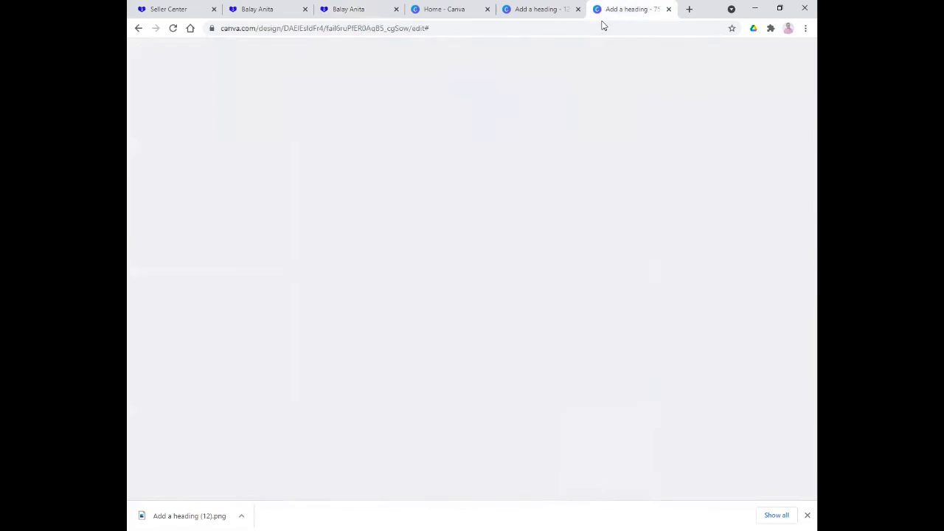
pyautogui.moveTo(570, 279); pyautogui.dragTo(481, 264)
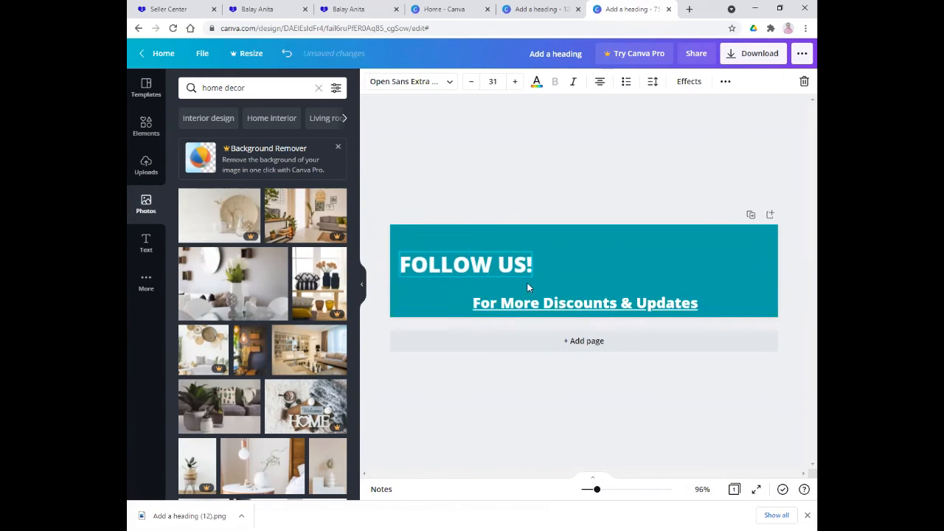
pyautogui.moveTo(580, 304); pyautogui.dragTo(511, 300)
# - Check the Lazada PC header preview, and in the 750 x 180 px Canva banner move both text lines into the lower-right corner
pyautogui.click(424, 10)
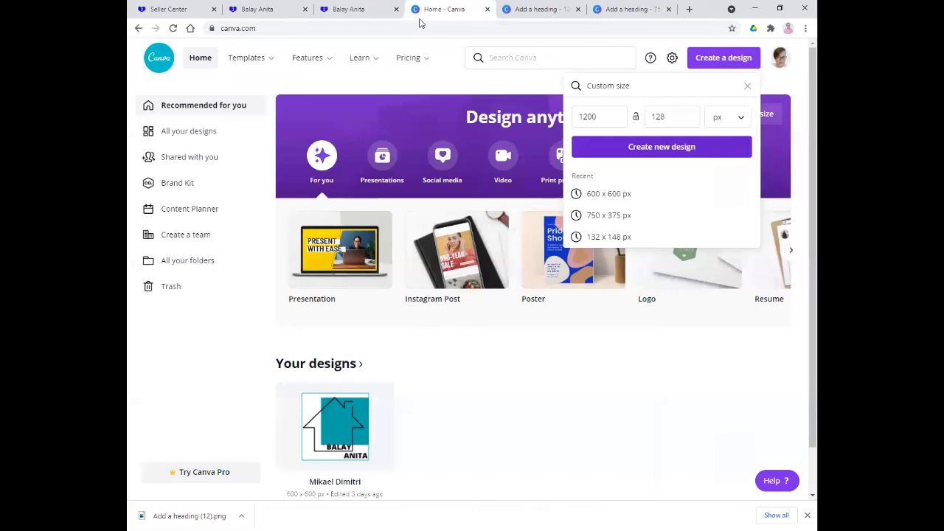
pyautogui.click(361, 10)
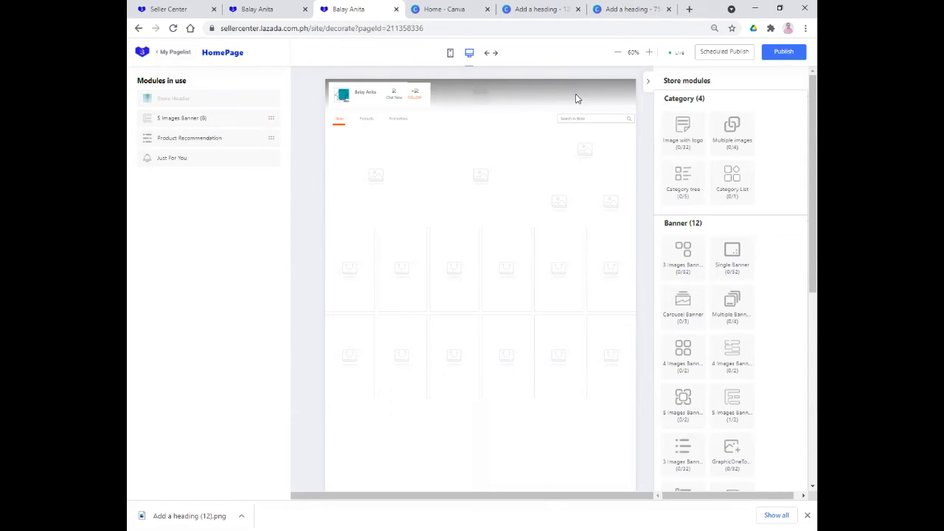
pyautogui.click(623, 10)
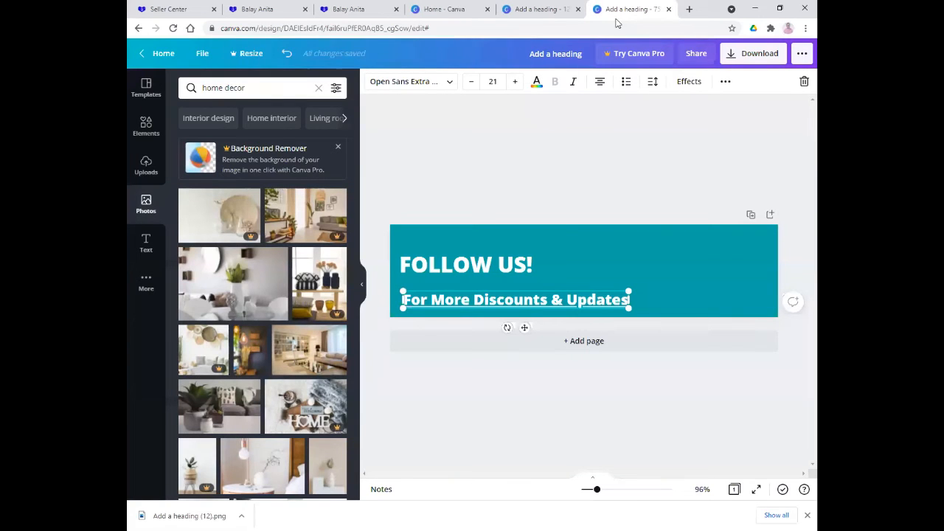
pyautogui.click(573, 255)
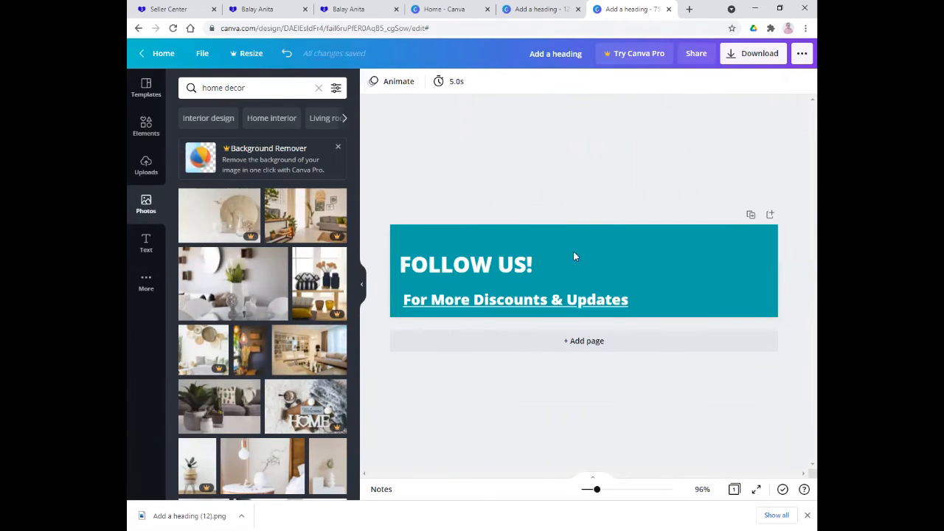
pyautogui.moveTo(592, 300); pyautogui.dragTo(705, 305)
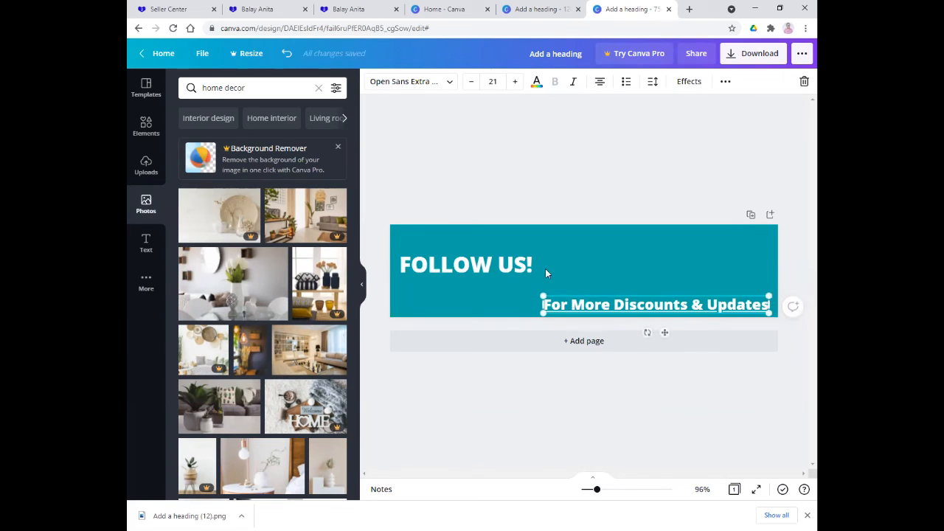
pyautogui.moveTo(544, 267); pyautogui.dragTo(709, 280)
pyautogui.moveTo(710, 280); pyautogui.dragTo(709, 304)
pyautogui.click(705, 304)
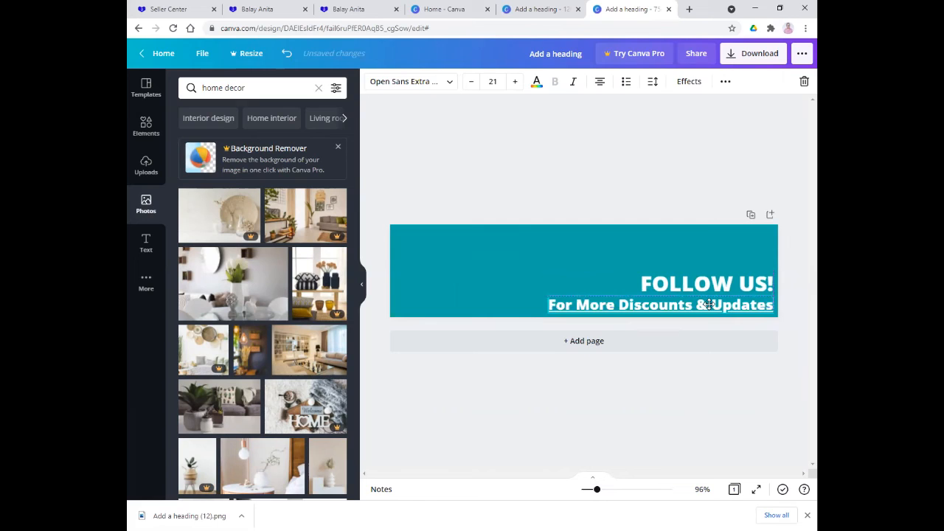
pyautogui.click(674, 196)
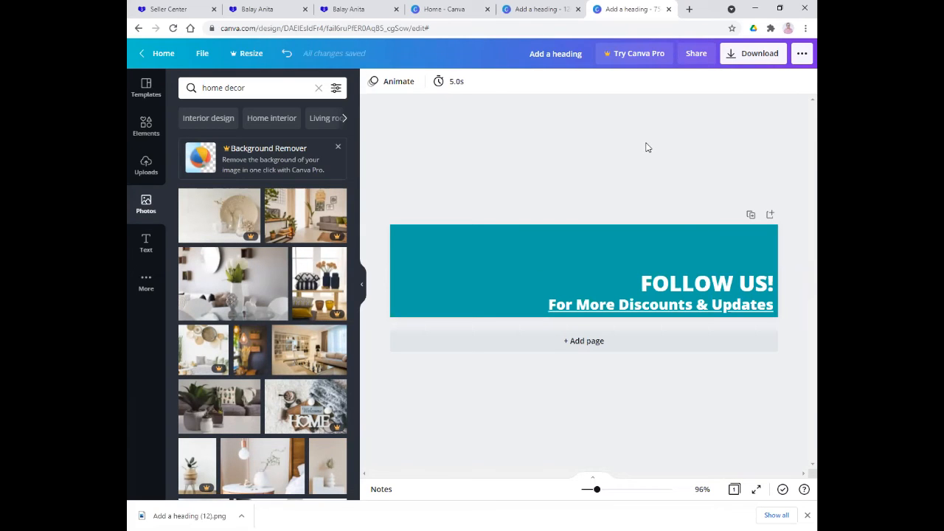
# - Download the 750 x 180 px banner as a PNG and dismiss the download dialog
pyautogui.click(732, 64)
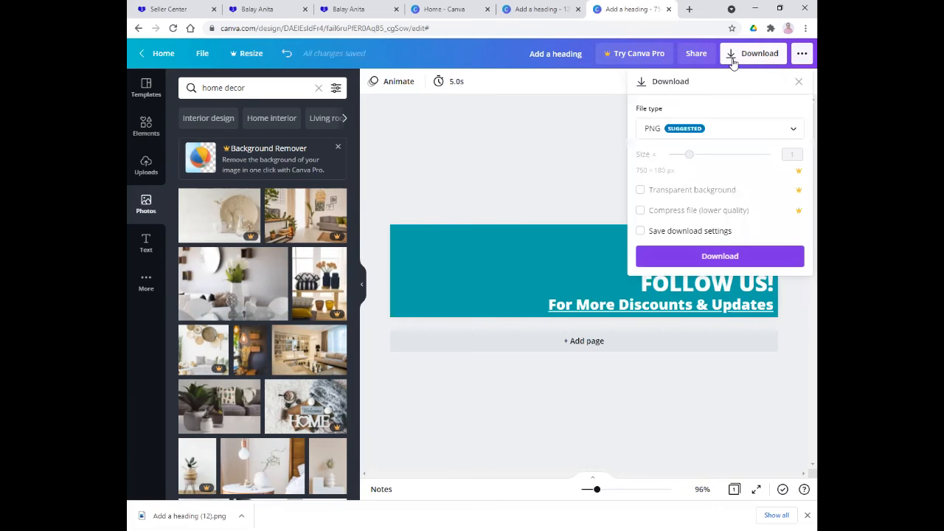
pyautogui.click(709, 258)
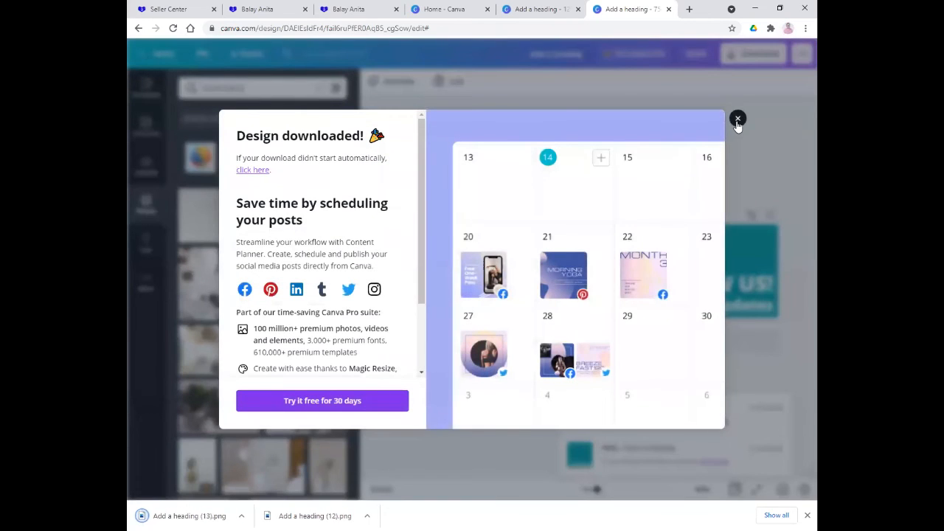
pyautogui.click(738, 119)
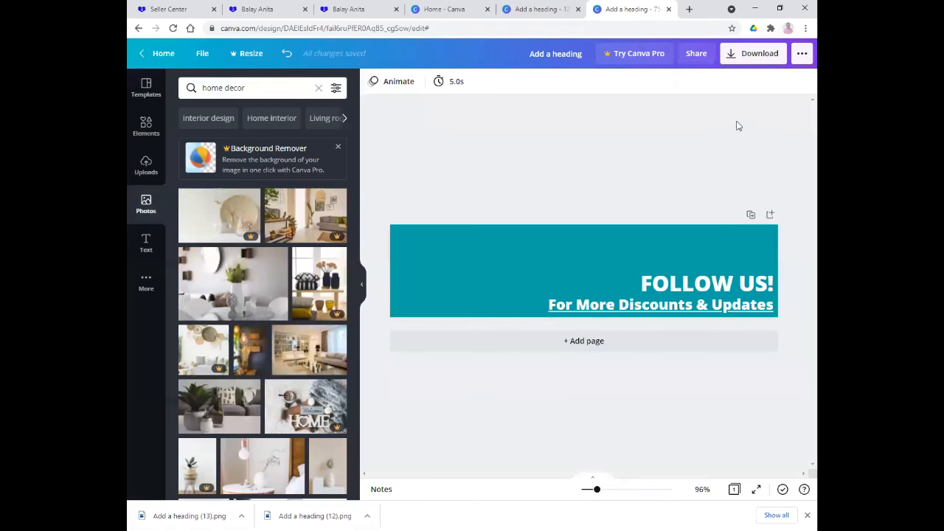
# - Switch to the Lazada store decorator, show the homepage's mobile version, and open its Store Header module settings
pyautogui.click(409, 24)
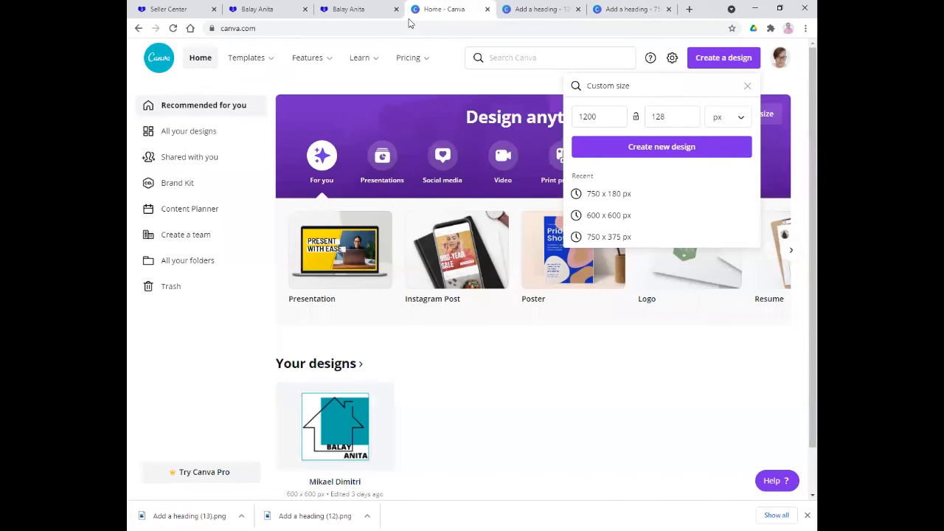
pyautogui.hotkey('ctrl', 'shift', 'Tab')
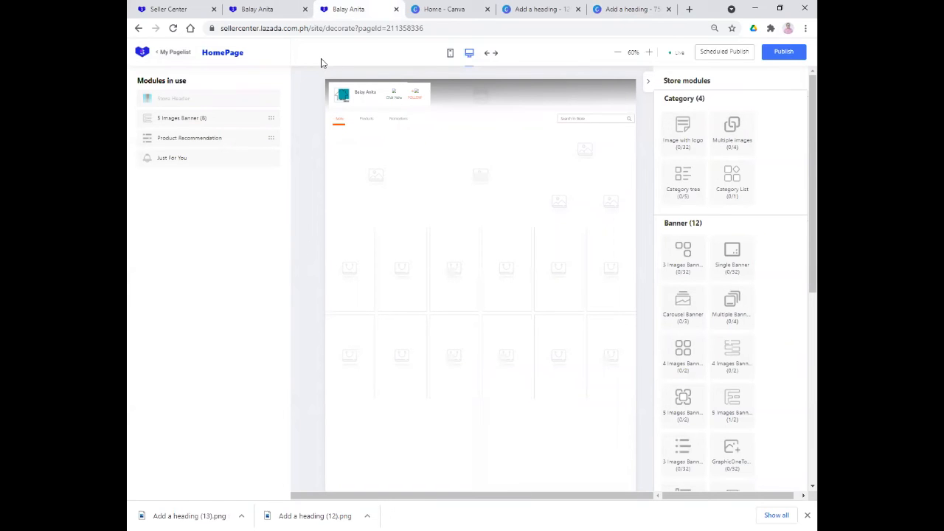
pyautogui.click(450, 54)
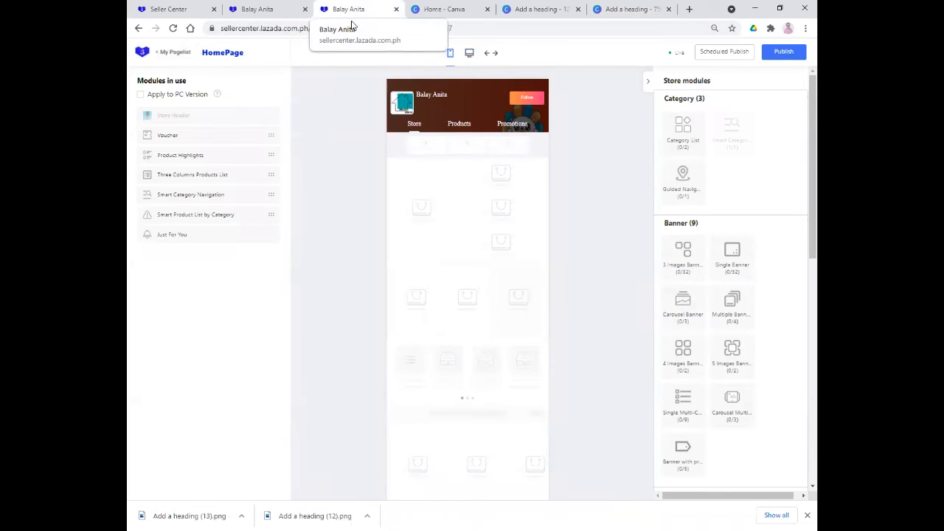
pyautogui.click(469, 94)
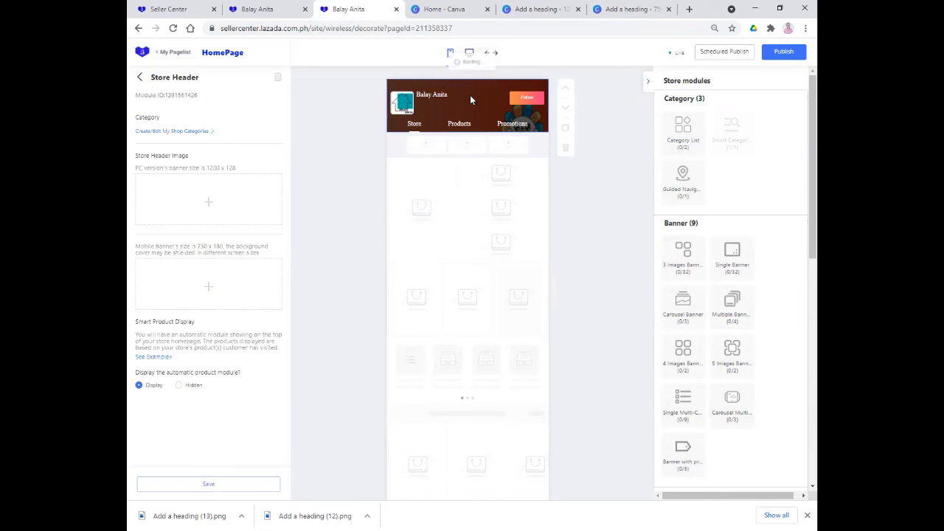
# - Upload "Add a heading (13).png" from Downloads as the English image for the 1200 x 128 PC store header
pyautogui.moveTo(210, 202)
pyautogui.click(209, 201)
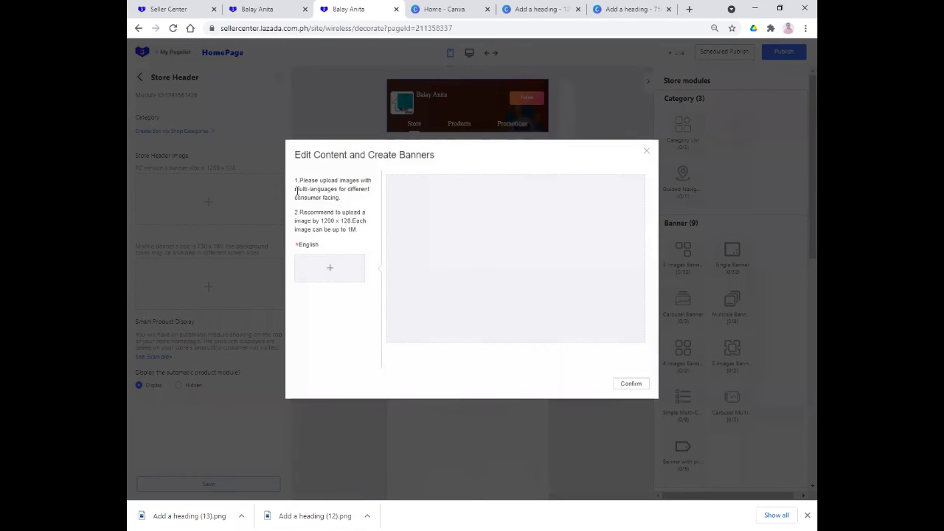
pyautogui.click(327, 268)
pyautogui.click(186, 97)
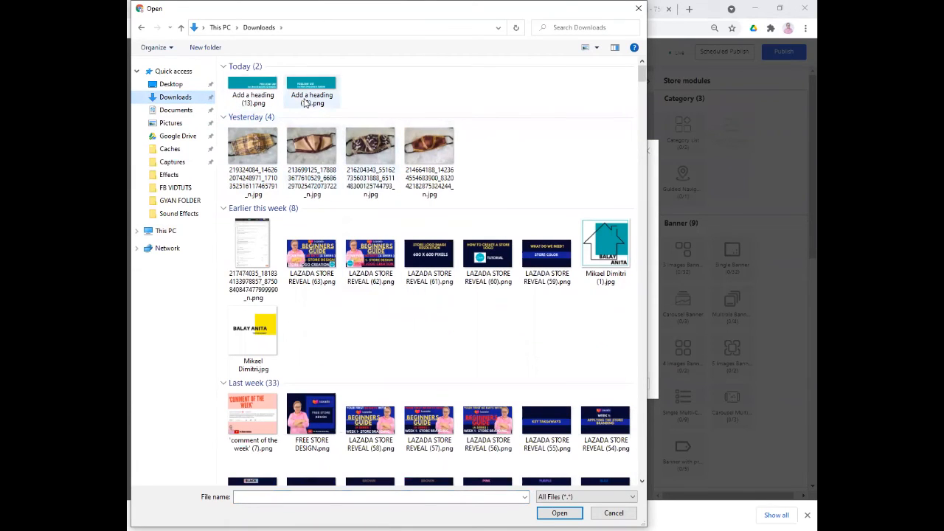
pyautogui.click(252, 92)
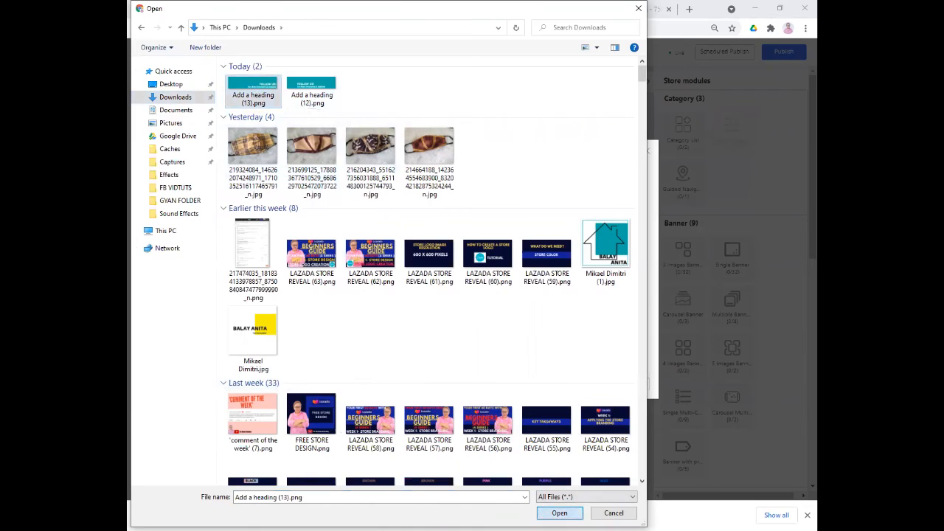
pyautogui.click(560, 513)
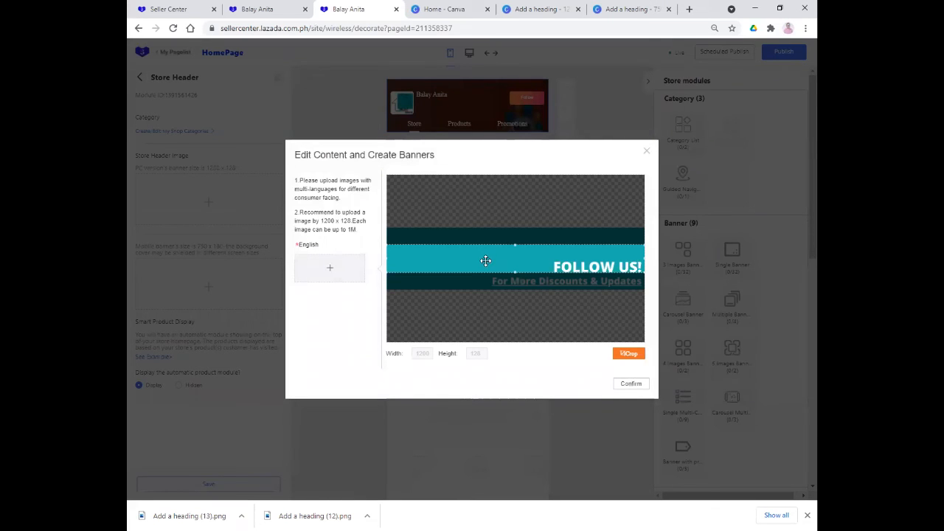
# - Crop the PC header image so the frame encloses both text lines, and confirm the banner
pyautogui.moveTo(481, 263); pyautogui.dragTo(483, 278)
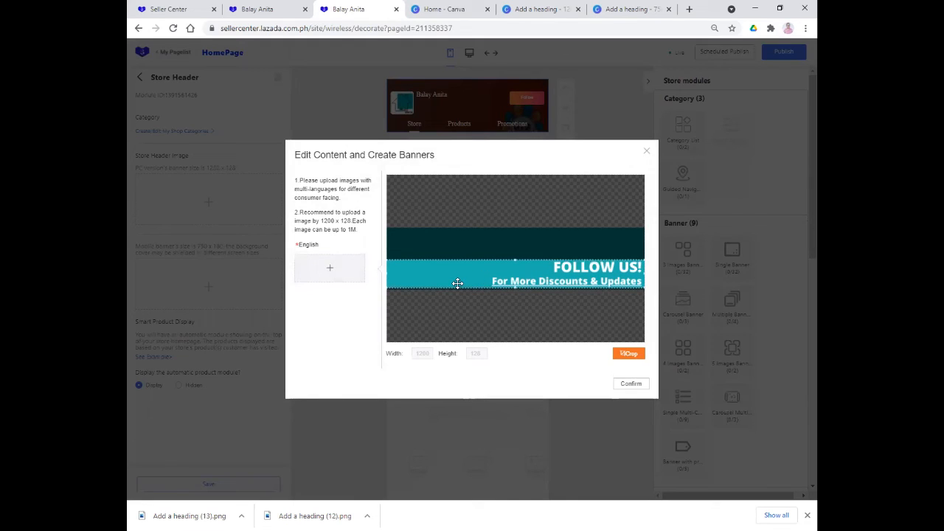
pyautogui.moveTo(455, 271); pyautogui.dragTo(455, 231)
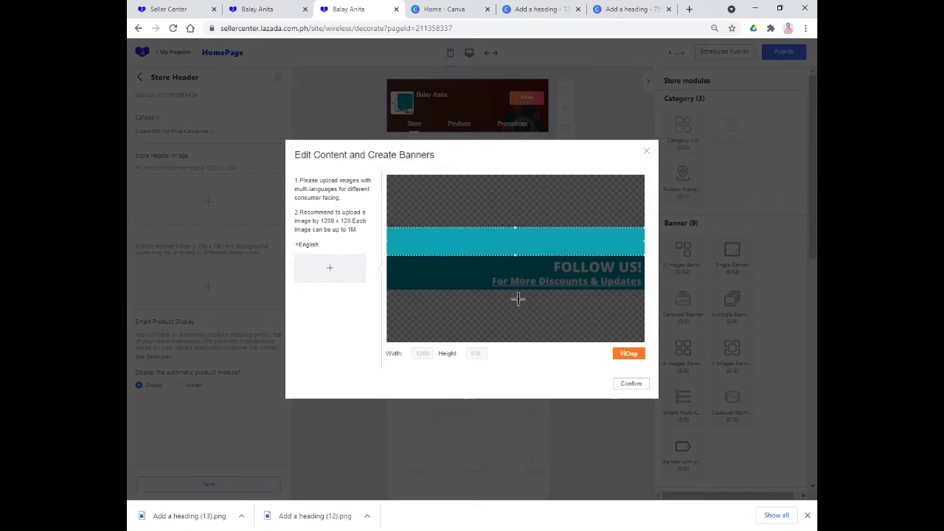
pyautogui.moveTo(489, 240); pyautogui.dragTo(493, 271)
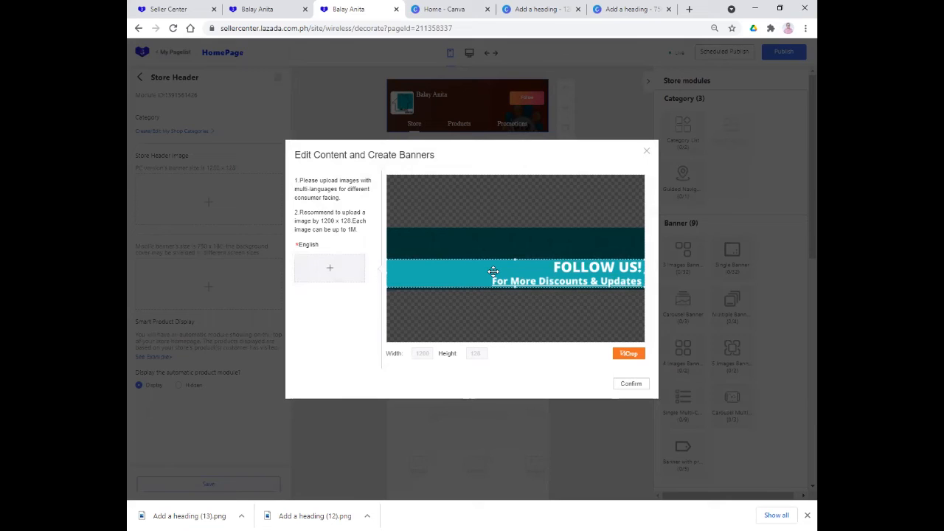
pyautogui.click(623, 355)
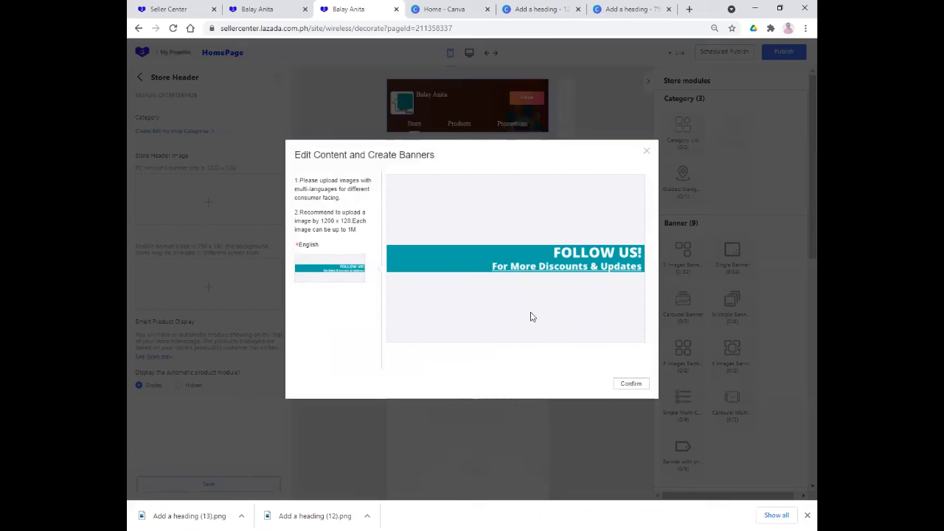
pyautogui.click(629, 385)
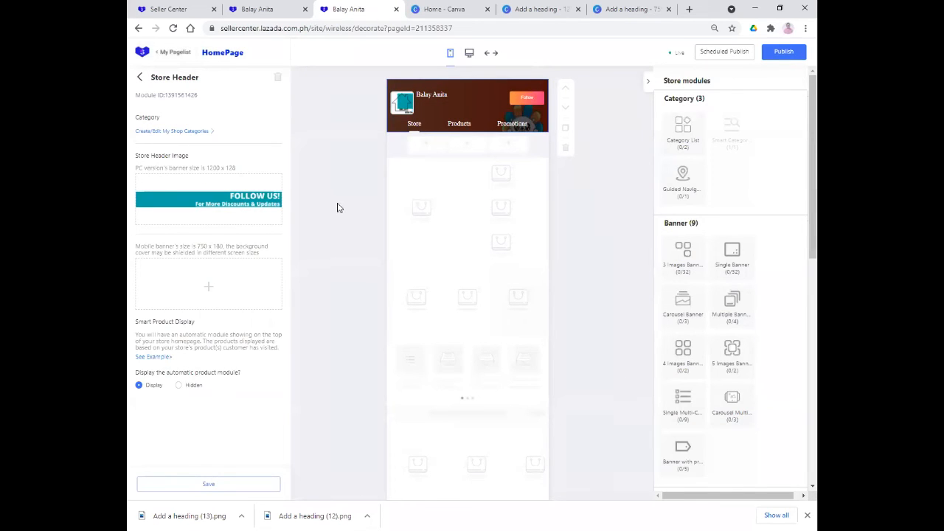
# - Upload "Add a heading (12).png" as the English 750 x 180 mobile banner, crop it at full size, and confirm
pyautogui.click(199, 285)
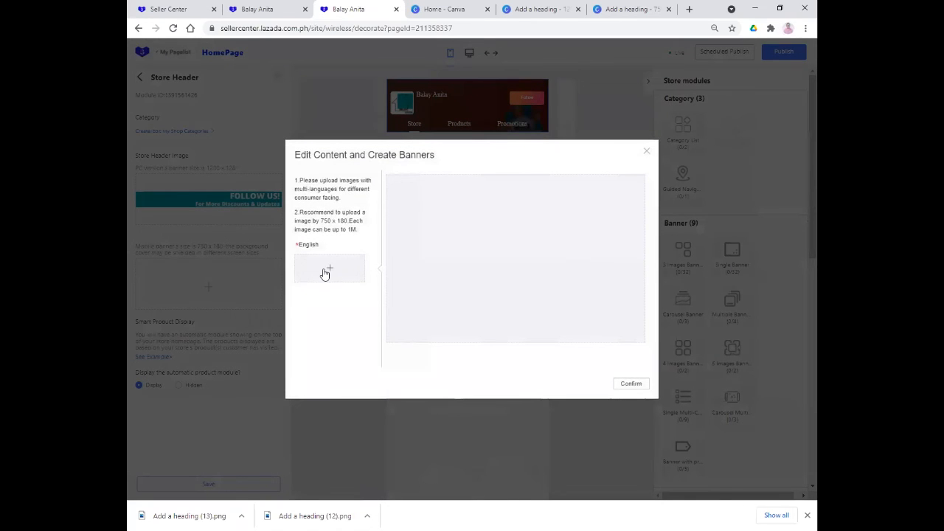
pyautogui.click(329, 272)
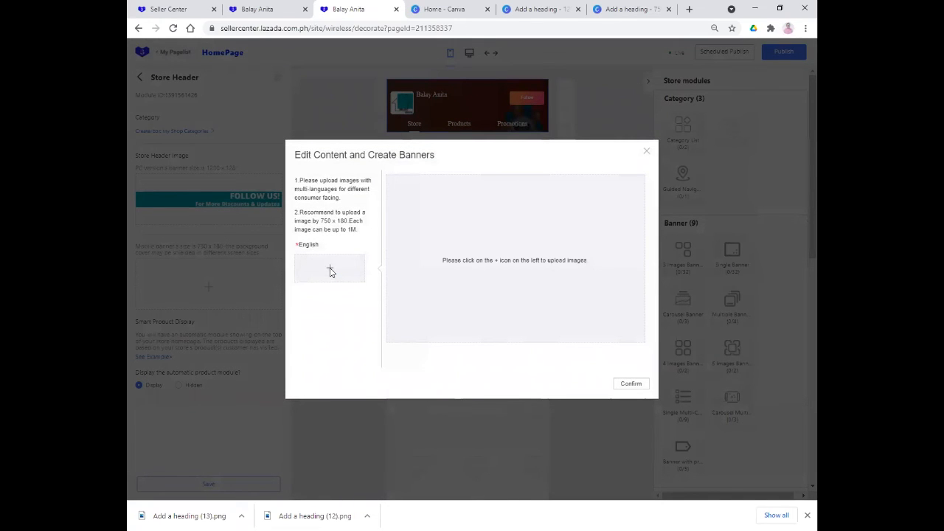
pyautogui.click(336, 122)
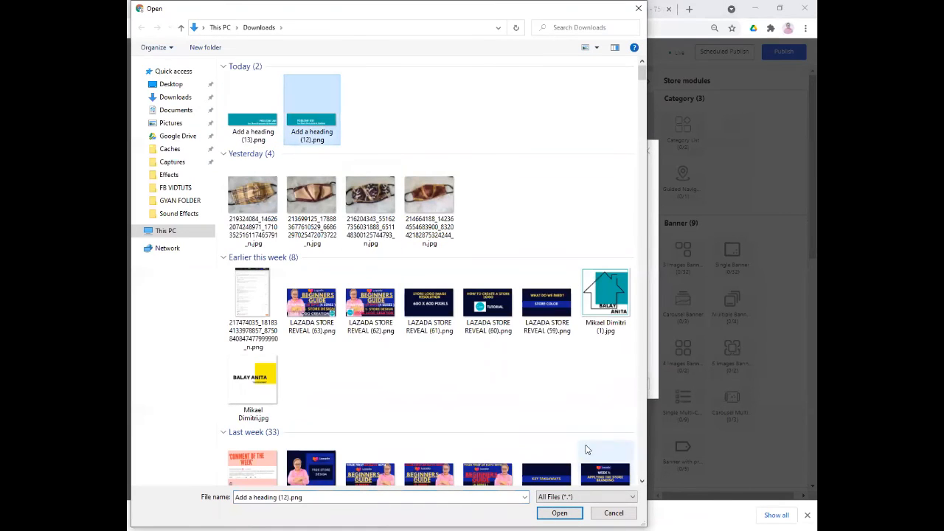
pyautogui.click(559, 512)
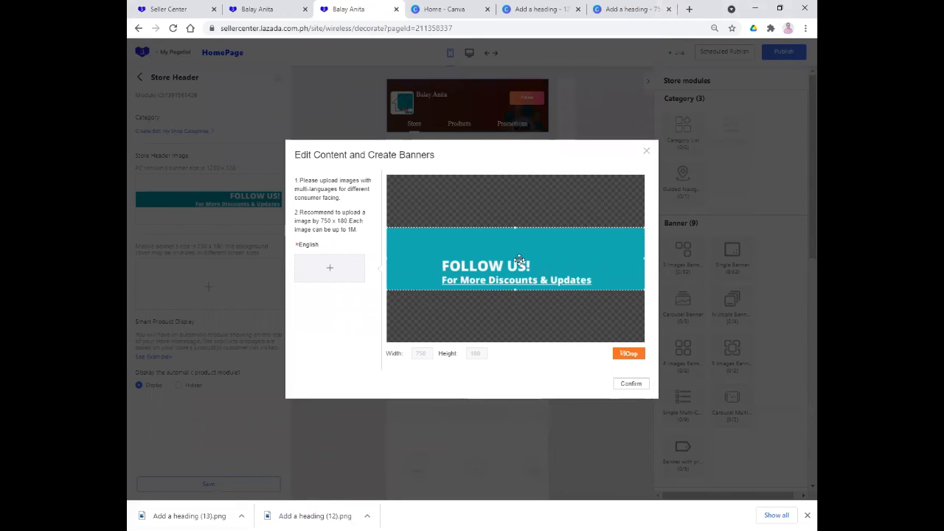
pyautogui.moveTo(513, 228)
pyautogui.mouseDown()
pyautogui.moveTo(514, 250)
pyautogui.moveTo(520, 215)
pyautogui.mouseUp()
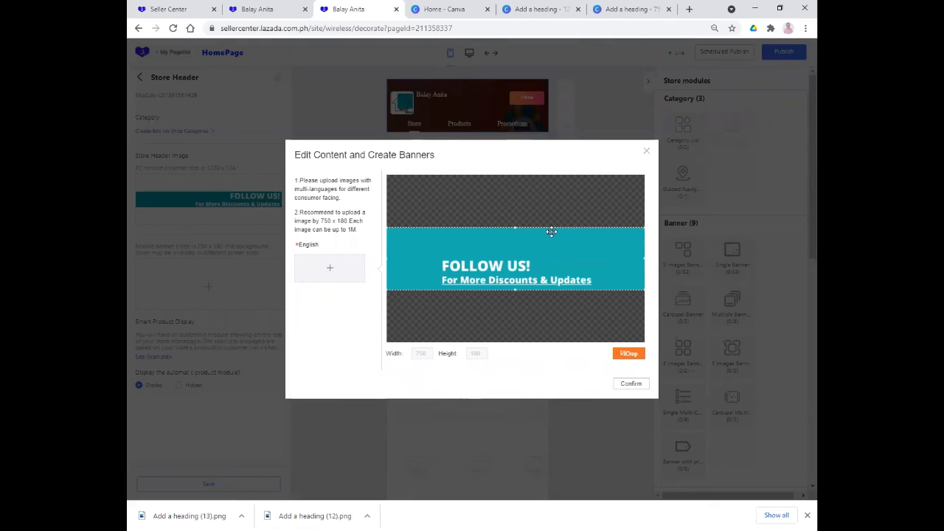
pyautogui.click(626, 355)
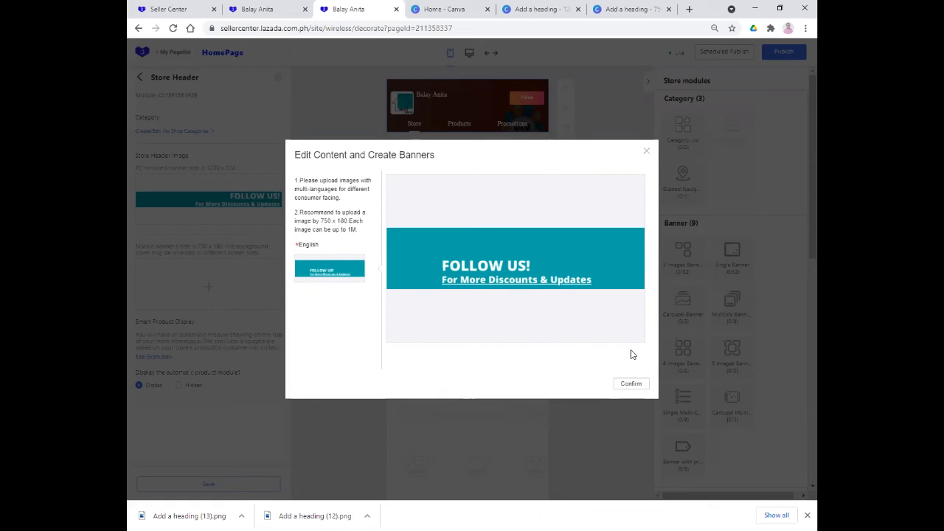
pyautogui.click(625, 385)
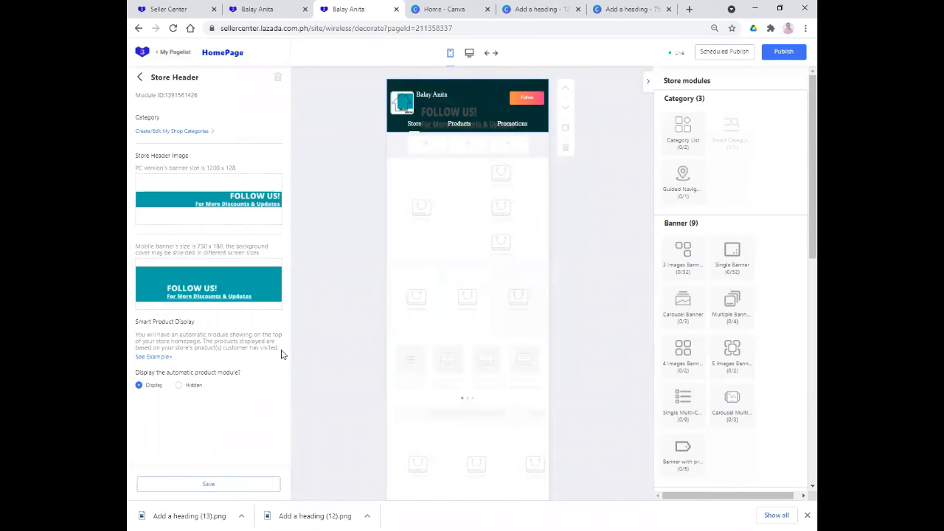
# - Switch to Canva and compare the text placement in the 750 x 180 px and 1200 x 128 px banners
pyautogui.click(246, 267)
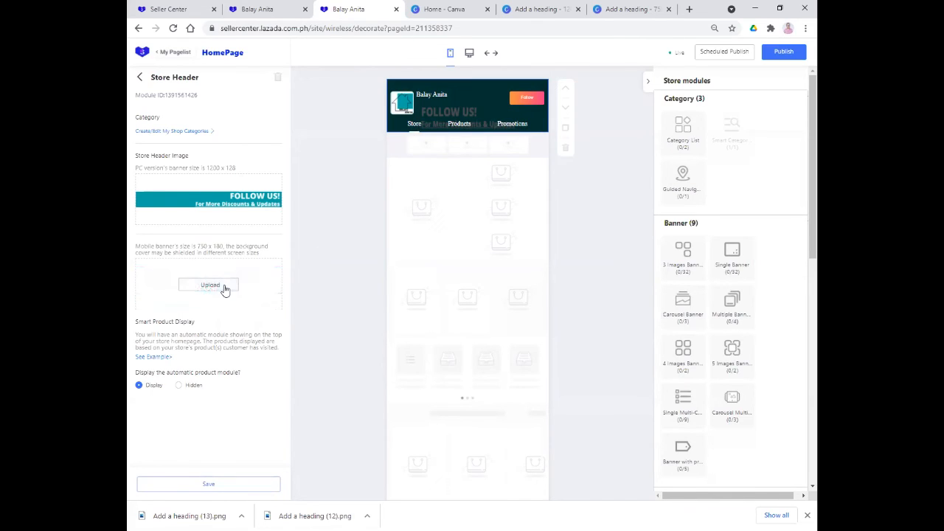
pyautogui.click(599, 19)
pyautogui.hotkey('ctrl', 'shift', 'Tab')
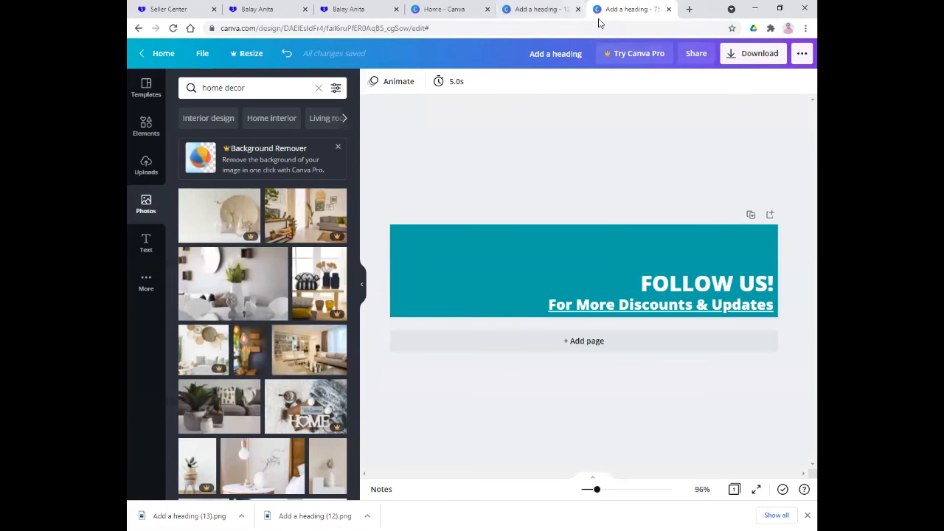
pyautogui.hotkey('ctrl', 'Tab')
pyautogui.hotkey('ctrl', 'shift', 'Tab')
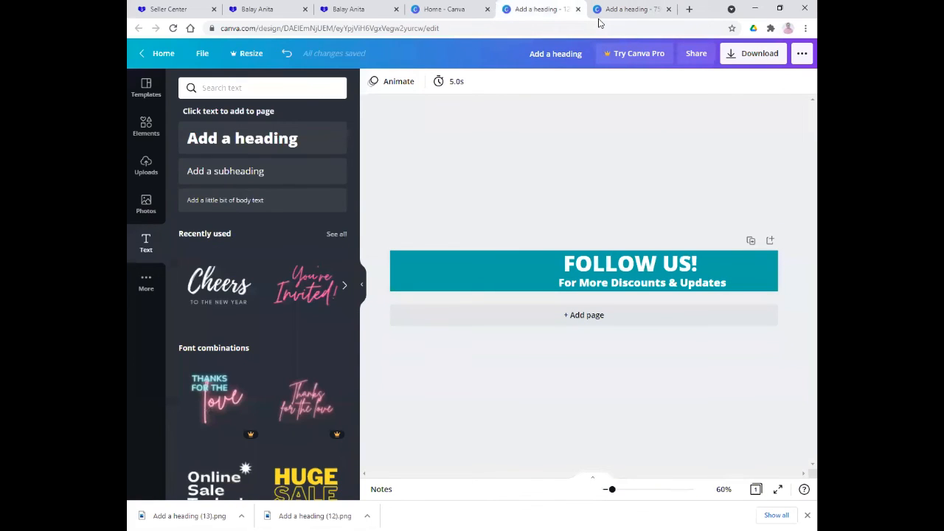
pyautogui.hotkey('ctrl', 'Tab')
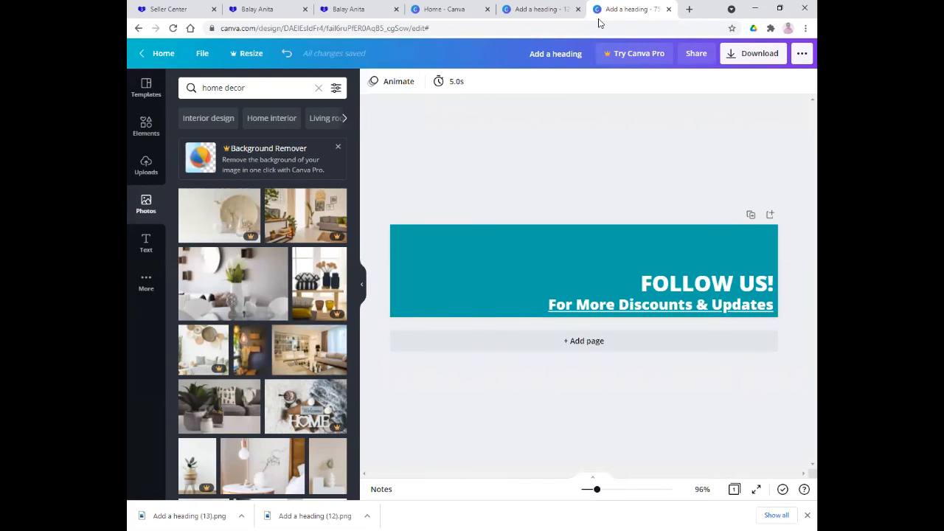
pyautogui.hotkey('ctrl', 'shift', 'Tab')
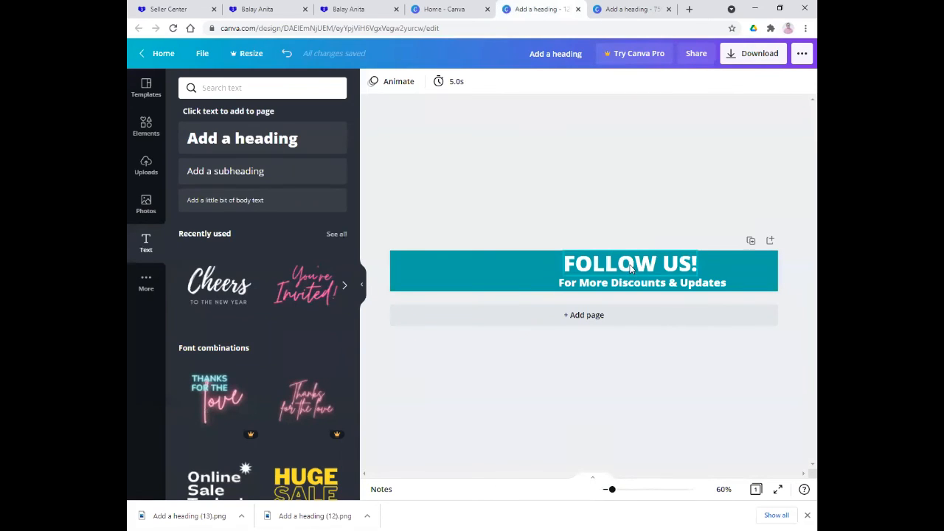
# - Move the "FOLLOW US!" heading left to near the centre of the 1200 x 128 px banner, and return to the Lazada store decorator
pyautogui.moveTo(631, 270); pyautogui.dragTo(585, 265)
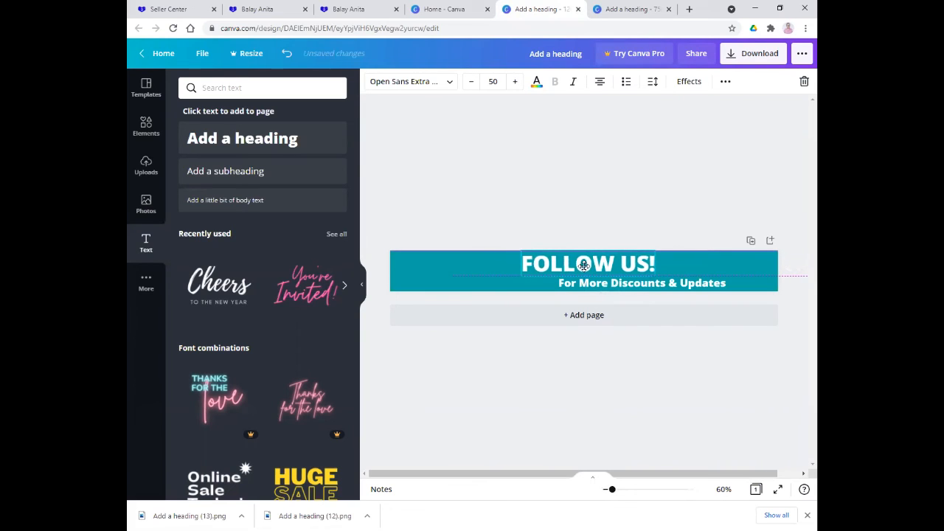
pyautogui.click(547, 174)
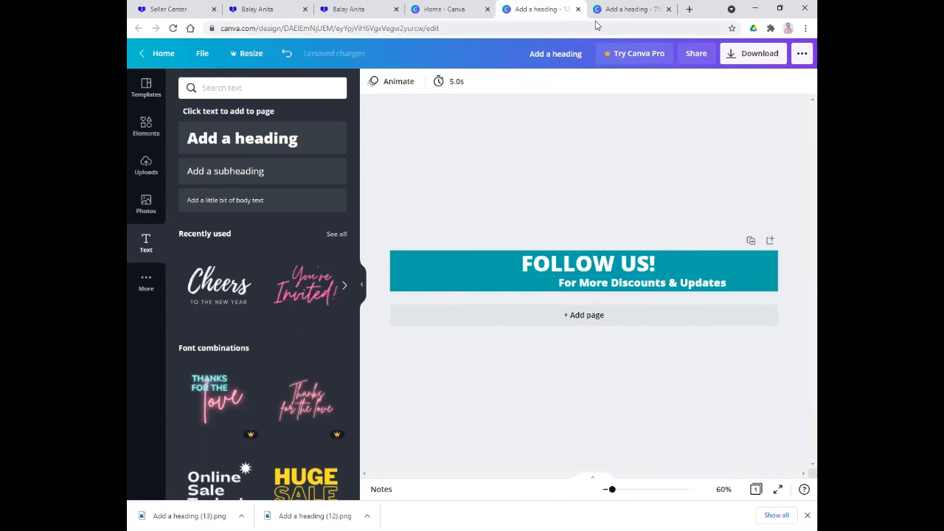
pyautogui.click(442, 10)
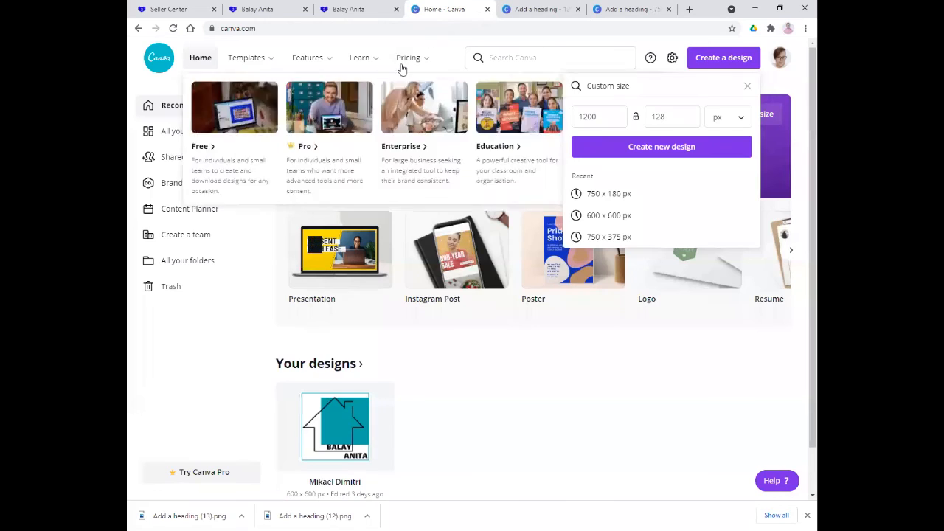
pyautogui.click(350, 10)
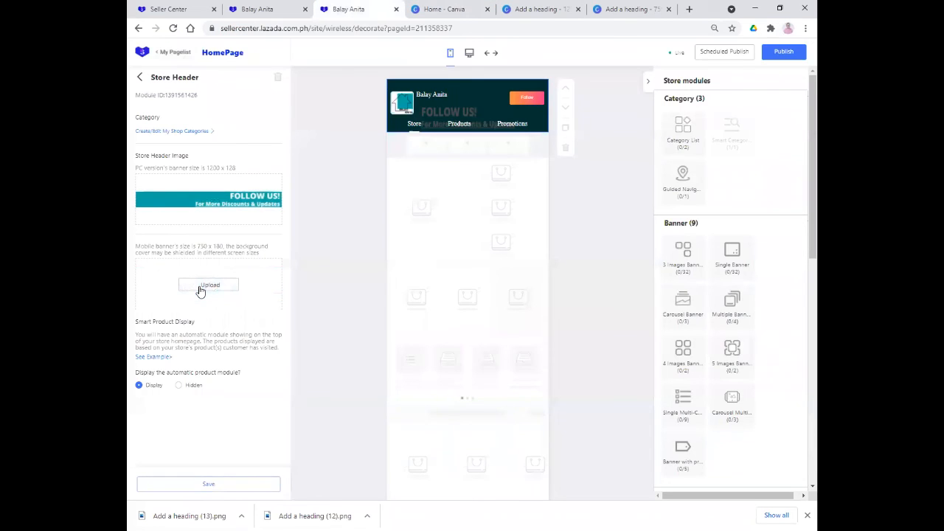
# - Replace the mobile banner with "Add a heading (12).png", using a smaller crop frame fitted around both text lines
pyautogui.click(200, 287)
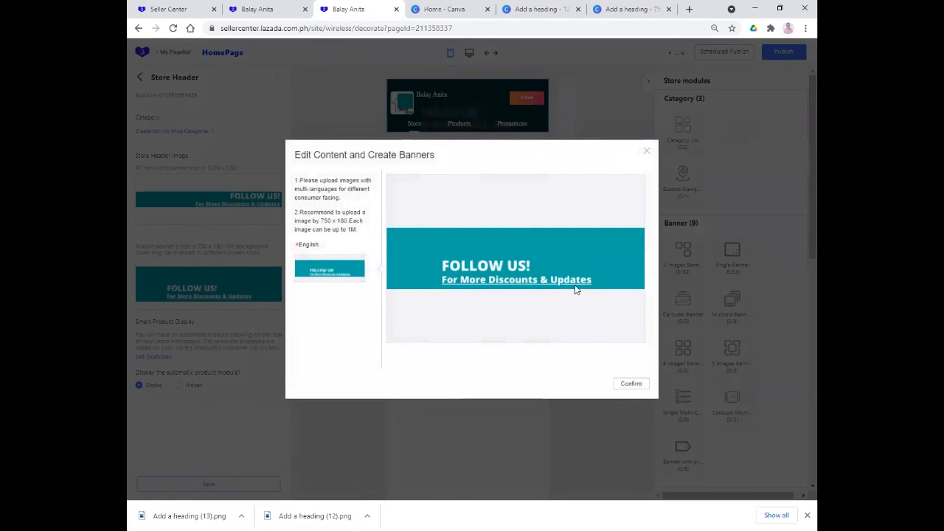
pyautogui.click(329, 269)
pyautogui.click(328, 266)
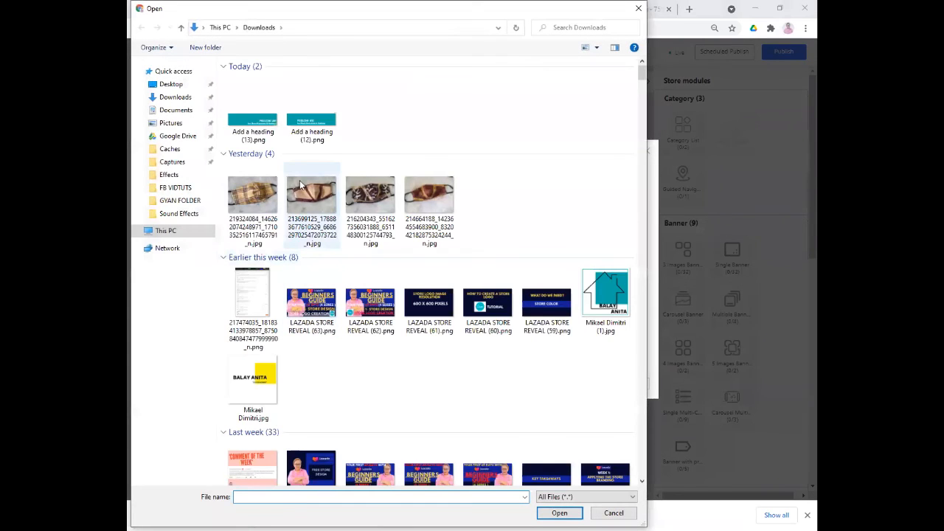
pyautogui.click(307, 130)
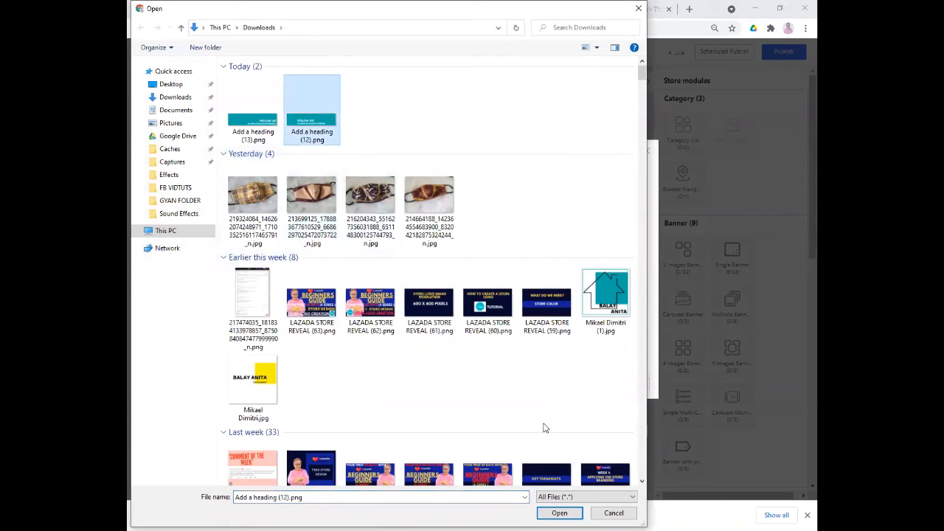
pyautogui.click(559, 513)
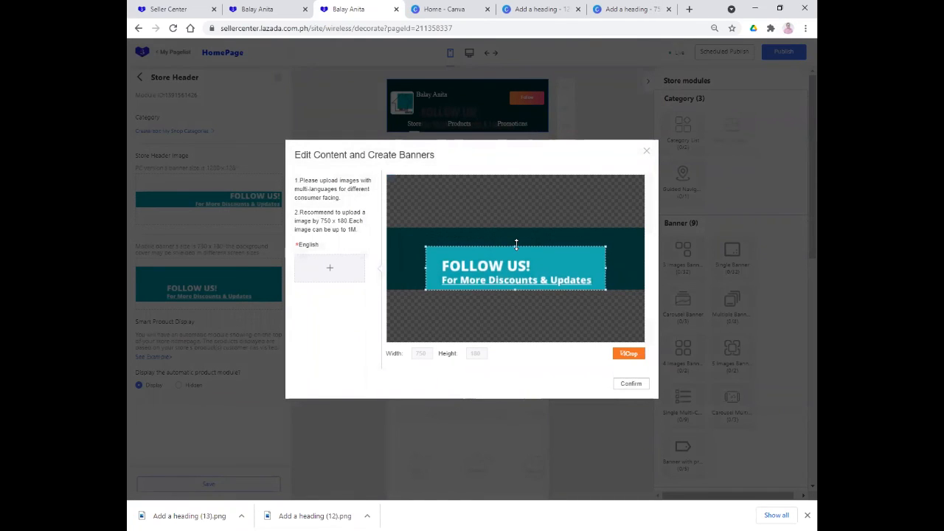
pyautogui.moveTo(446, 261)
pyautogui.mouseDown()
pyautogui.moveTo(421, 255)
pyautogui.moveTo(436, 264)
pyautogui.mouseUp()
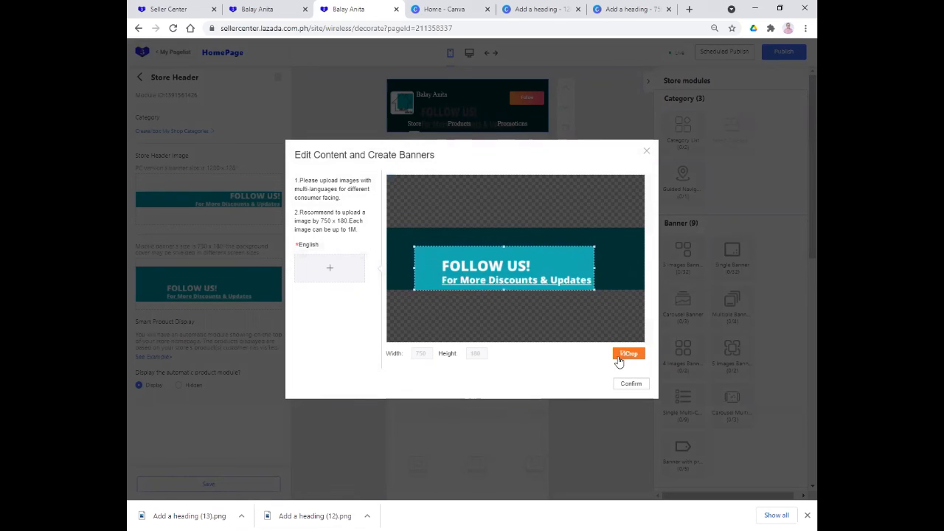